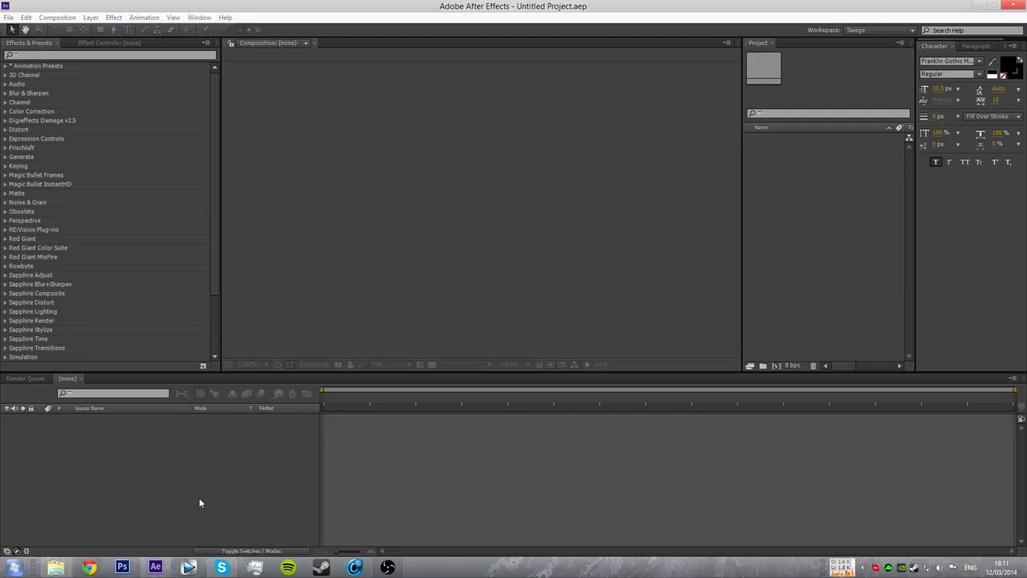
- Import Cinematic.mp4 from the captures folder into the project and create a composition from it
left_click(55, 568)
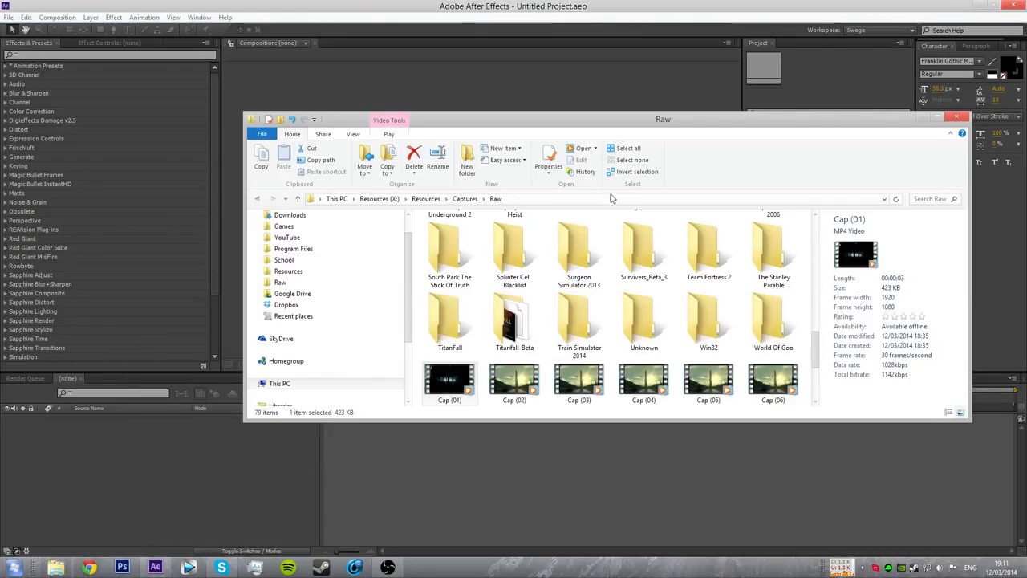
scroll(392, 217, "up", 1)
left_click(321, 231)
scroll(475, 277, "down", 5)
scroll(476, 276, "up", 2)
left_click_drag(618, 118, 428, 146)
left_click_drag(327, 328, 851, 268)
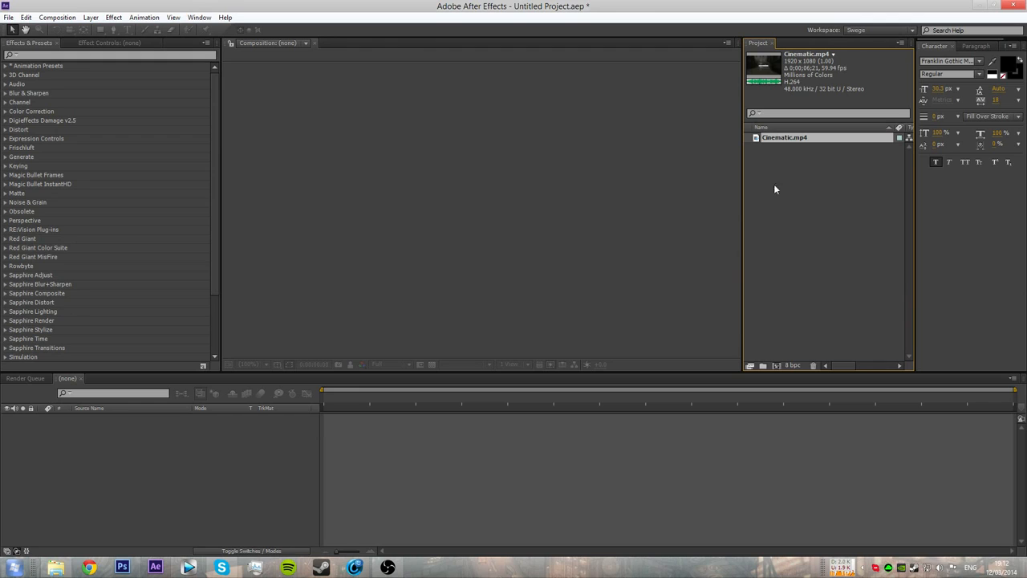
mouse_move(785, 140)
left_mouse_down()
mouse_move(792, 336)
mouse_move(781, 137)
left_mouse_up()
left_click_drag(784, 137, 776, 365)
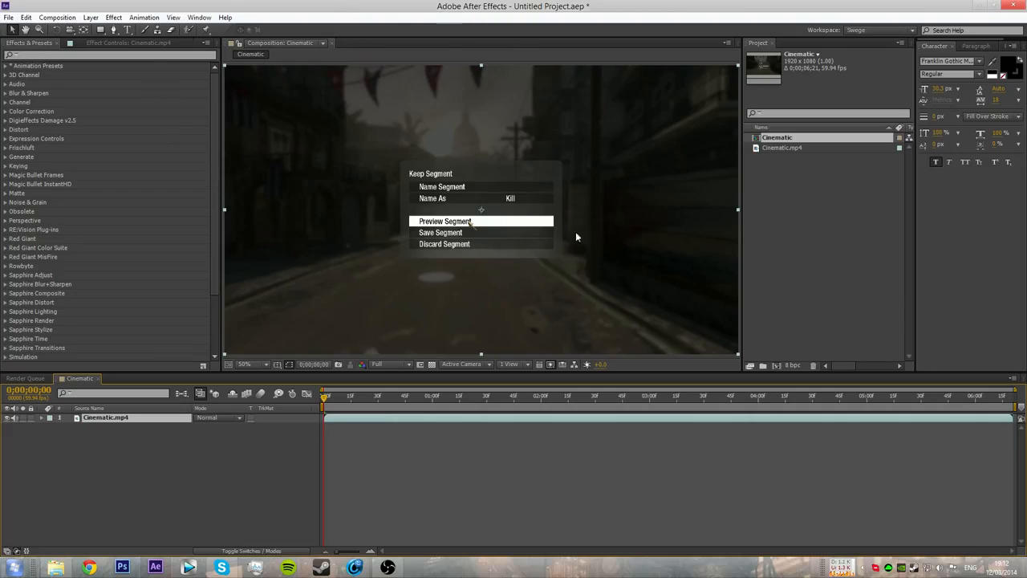
- Trim the start of the Cinematic.mp4 layer at 0;00;02;31 and move the clip to the beginning of the timeline
left_click_drag(325, 395, 598, 409)
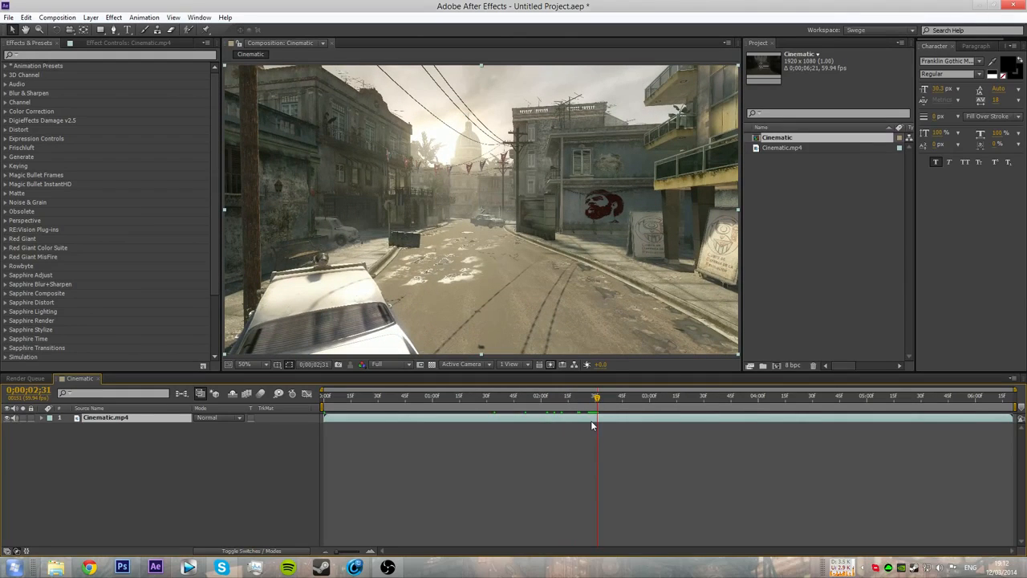
key("alt+bracketleft")
left_click_drag(608, 424, 342, 418)
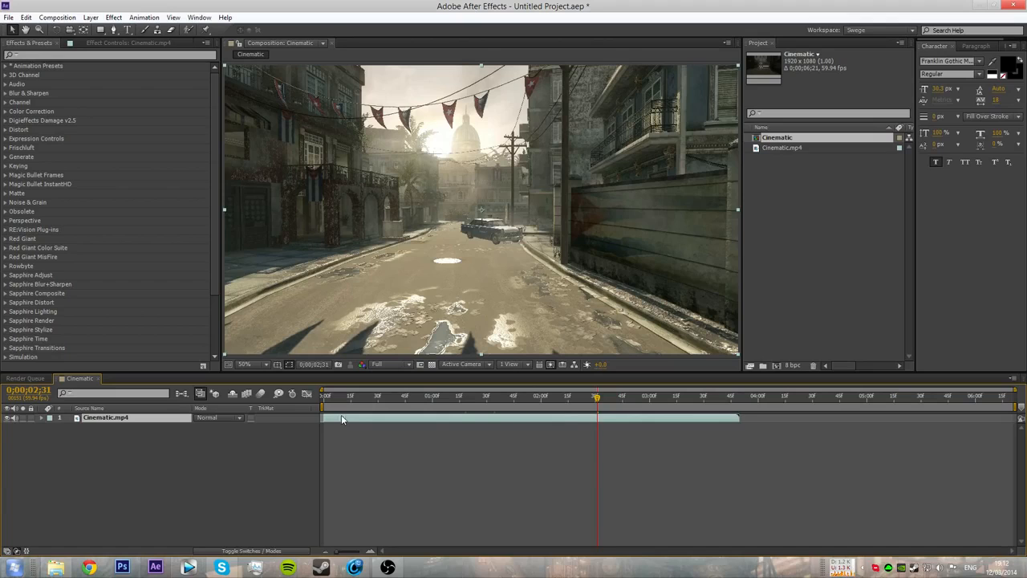
- Trim the end of the Cinematic.mp4 layer and the work area to 0;00;03;00
left_click(324, 399)
left_click_drag(324, 399, 650, 399)
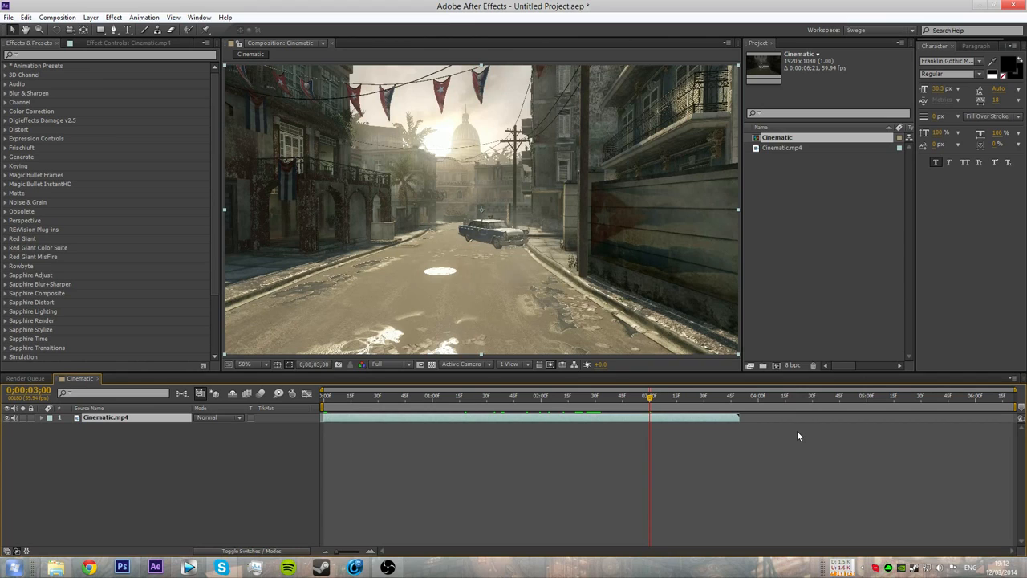
key("alt+bracketright")
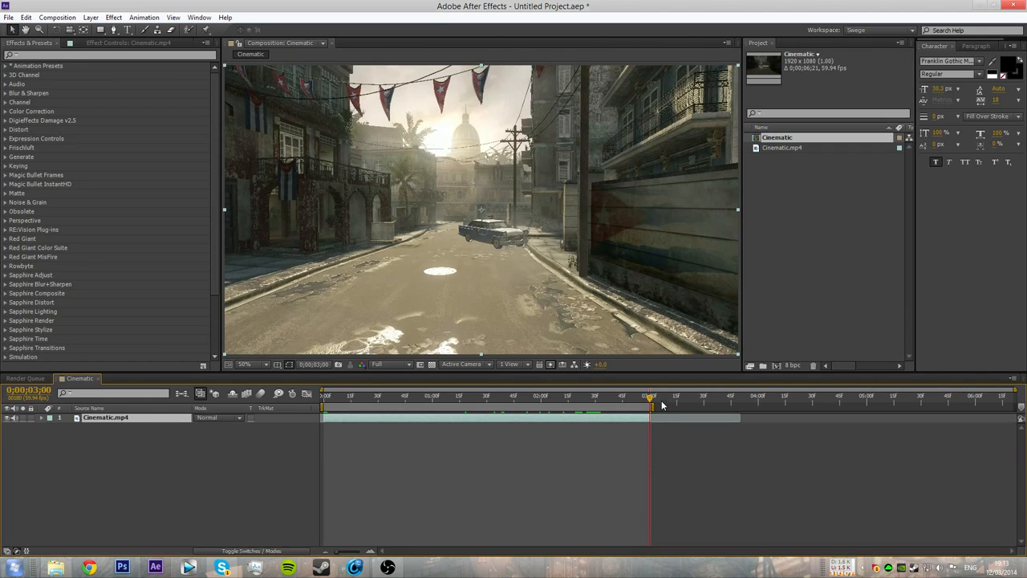
- Search the effects for "3d camera" and apply 3D Camera Tracker to the Cinematic.mp4 clip
left_click(72, 55)
type("3d")
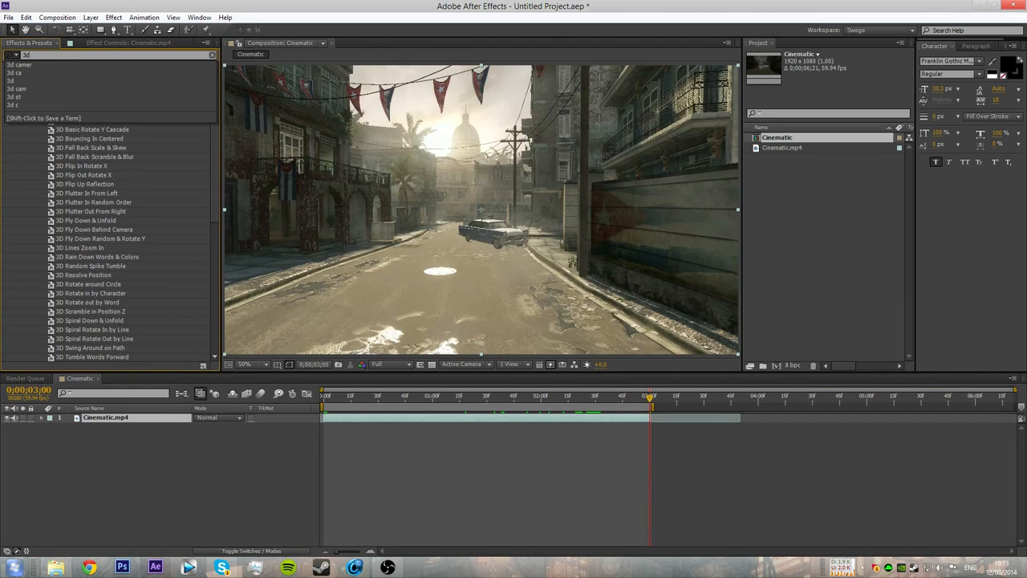
type(" camera")
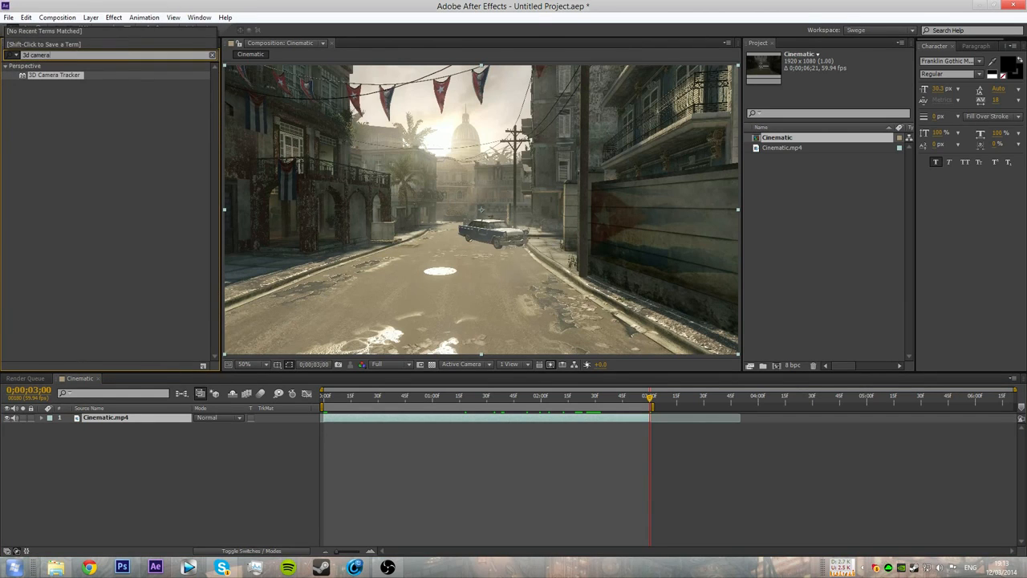
left_click(58, 84)
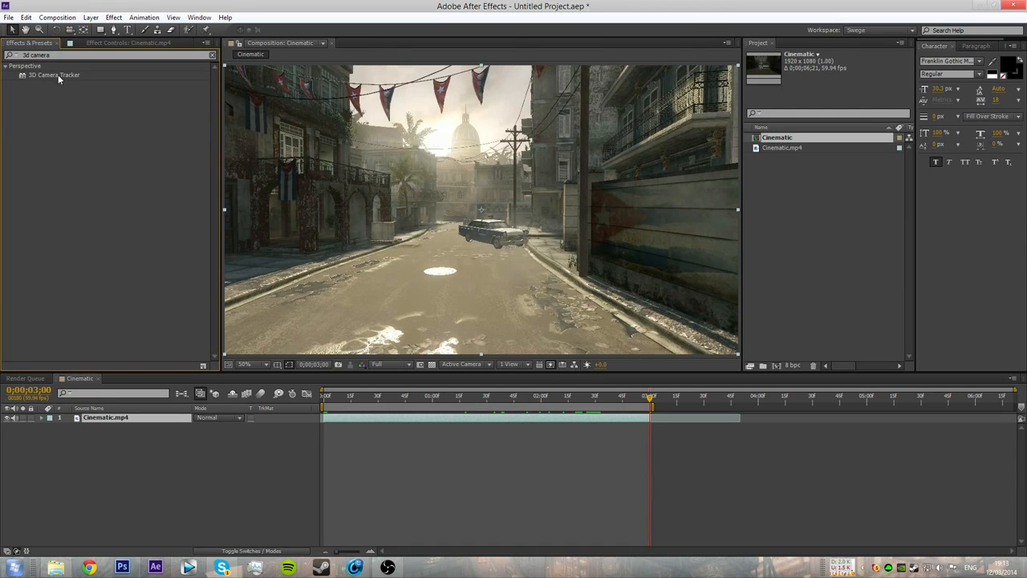
left_click_drag(56, 75, 315, 140)
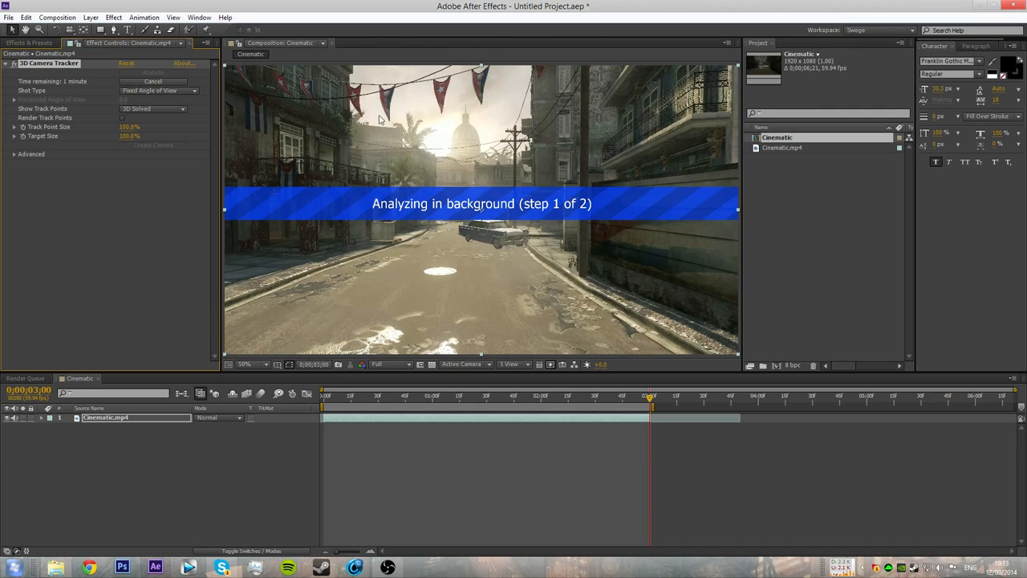
right_click(120, 418)
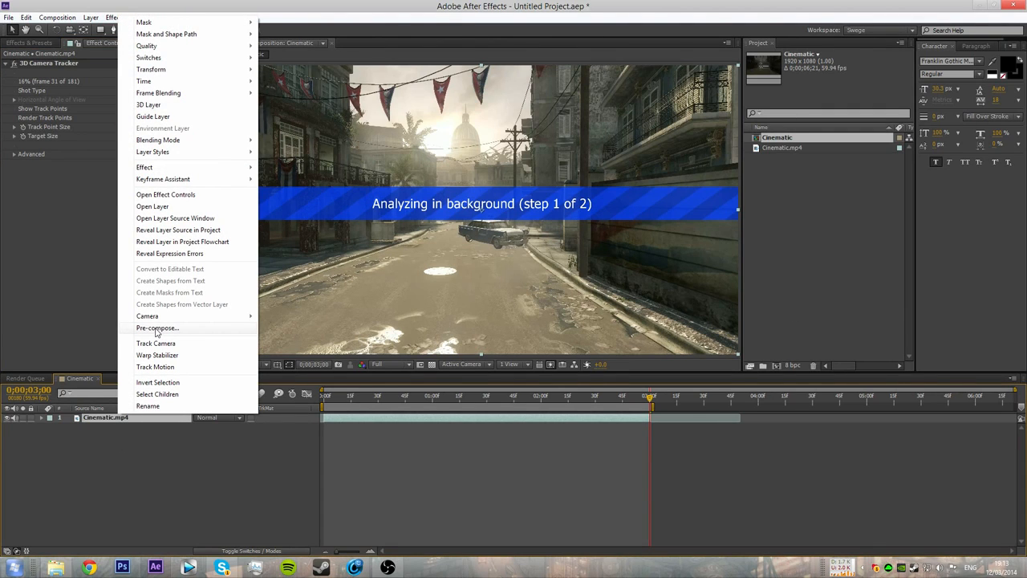
left_click(186, 436)
left_click(138, 420)
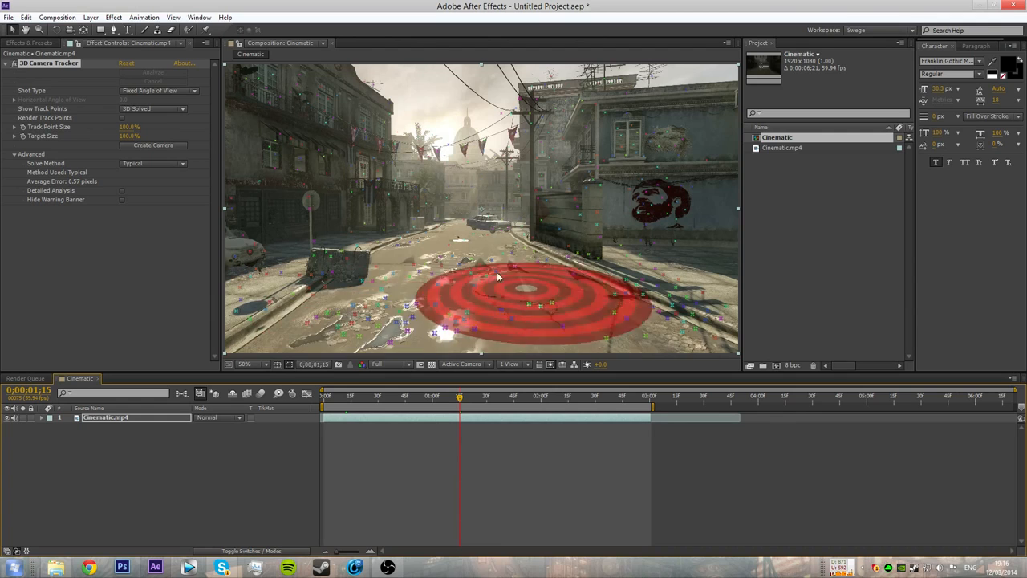
- Review the Solve Method options in the 3D Camera Tracker's advanced settings without changing the method
left_click_drag(459, 398, 434, 398)
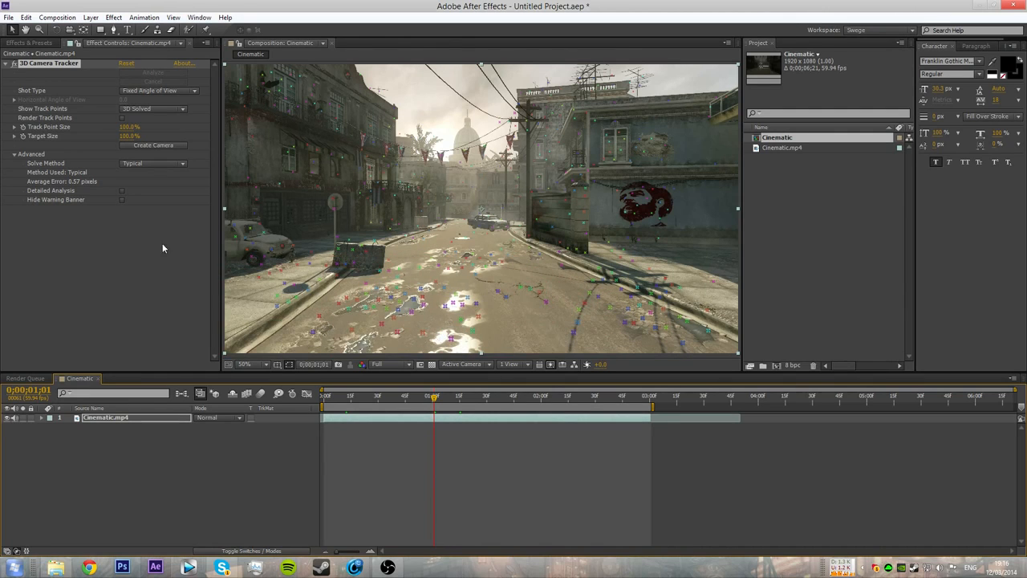
left_click(39, 154)
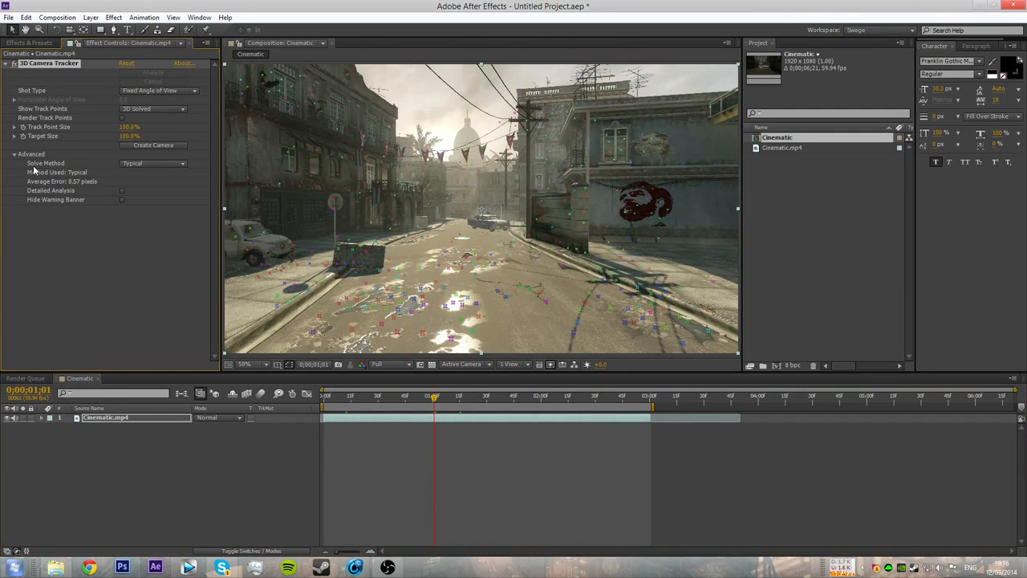
left_click(139, 163)
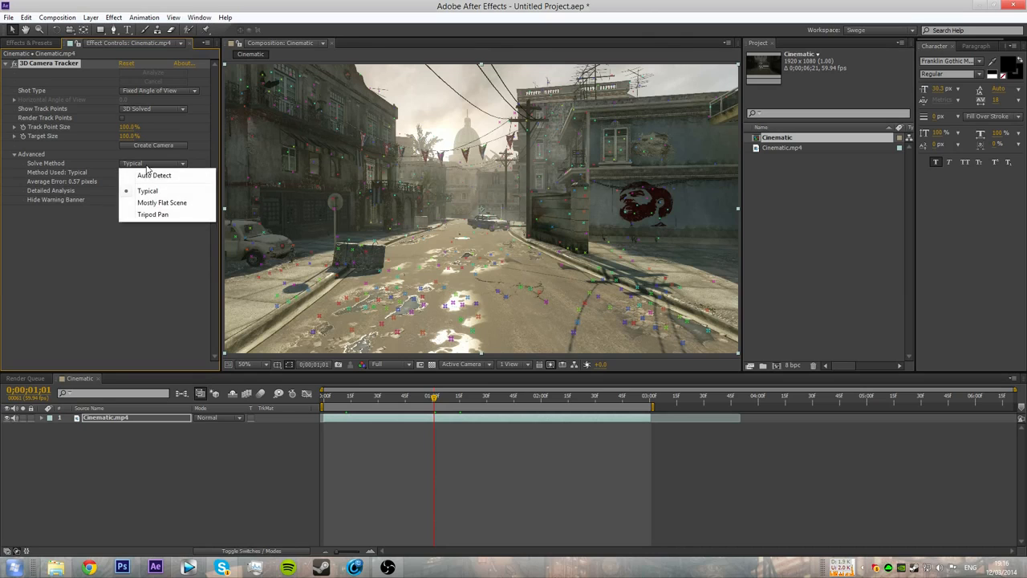
left_click(416, 304)
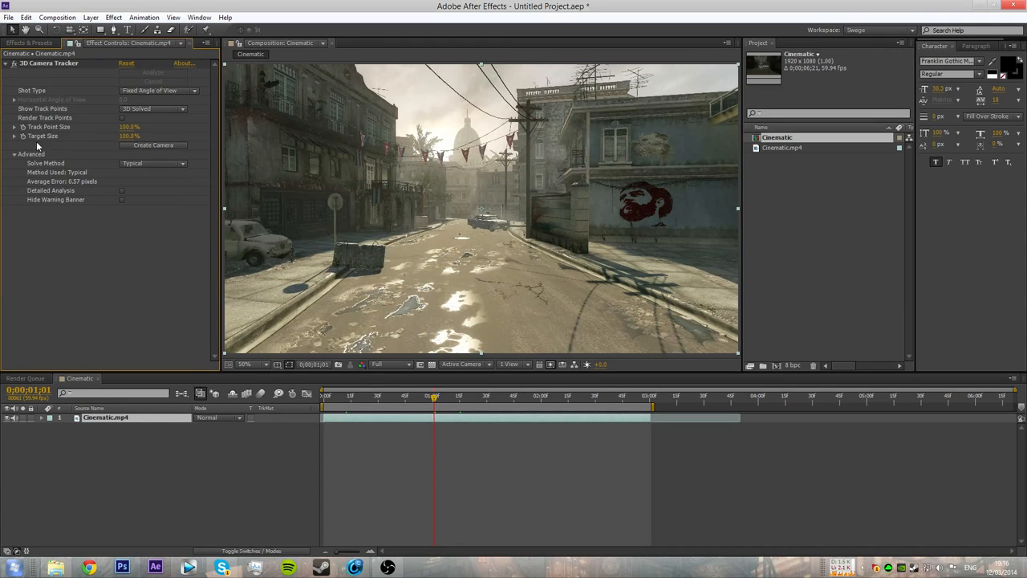
- Reselect the 3D Camera Tracker effect on the Cinematic.mp4 layer to display its track points
left_click(44, 65)
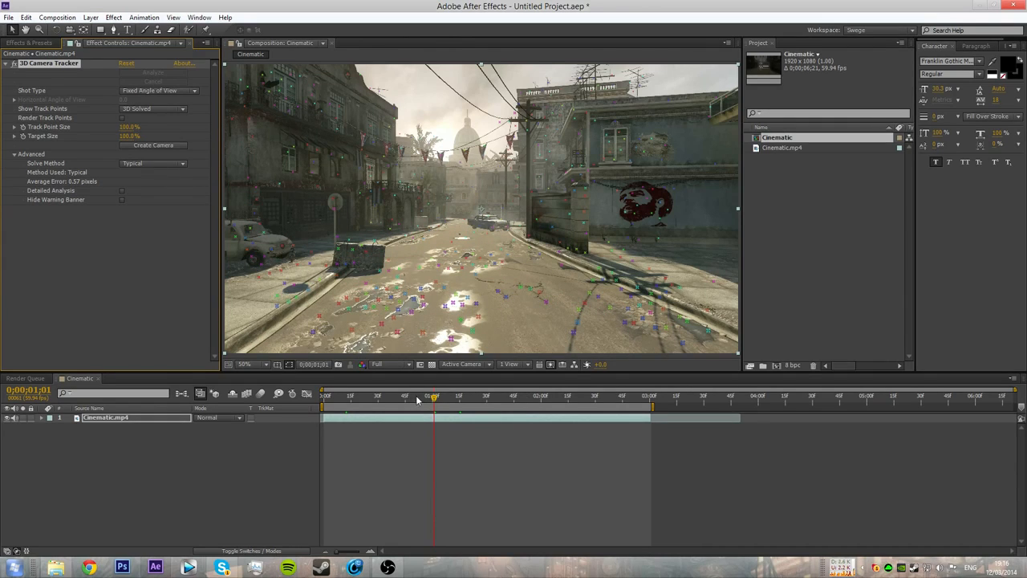
left_click_drag(431, 398, 434, 377)
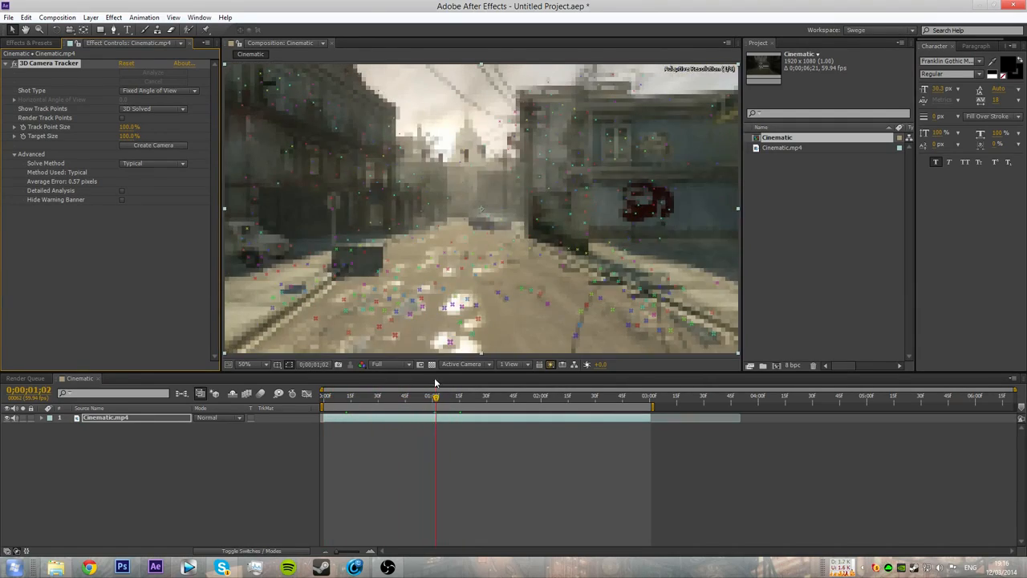
left_click(110, 419)
left_click(58, 63)
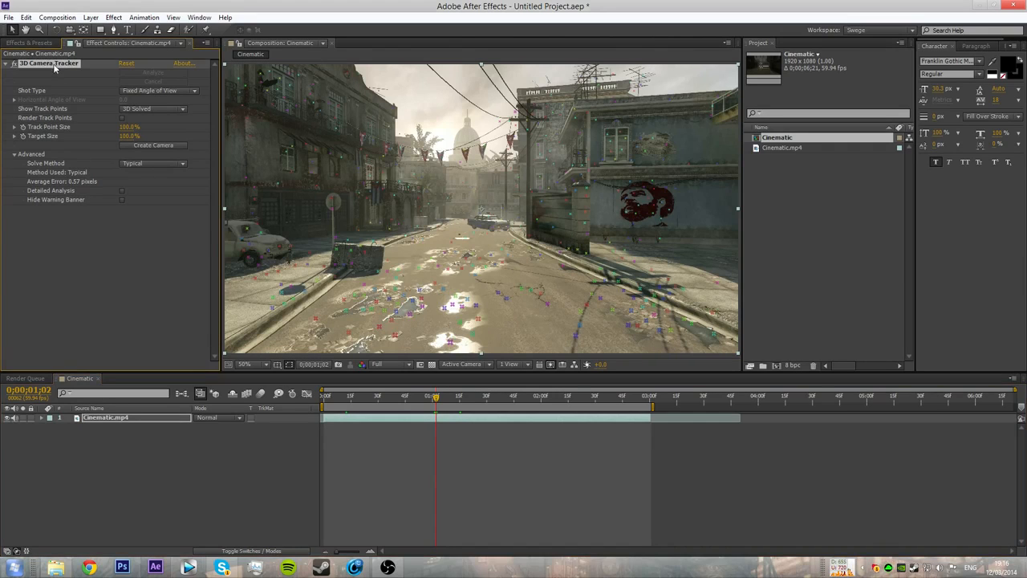
- At 0;00;00;43, select the track points across the road surface and create a text layer and tracker camera from them
left_click(453, 314)
right_click(450, 312)
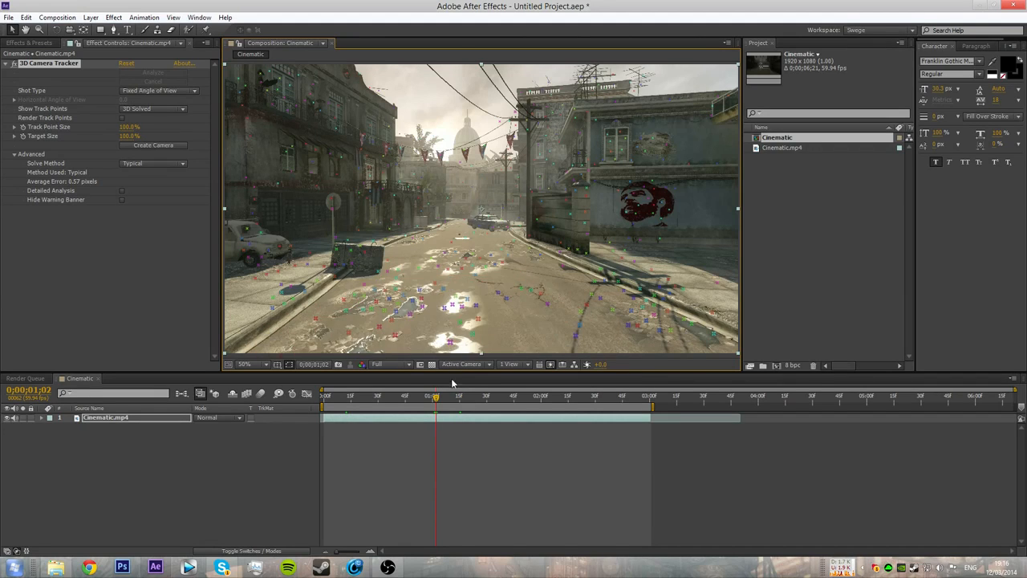
left_click_drag(435, 403, 402, 401)
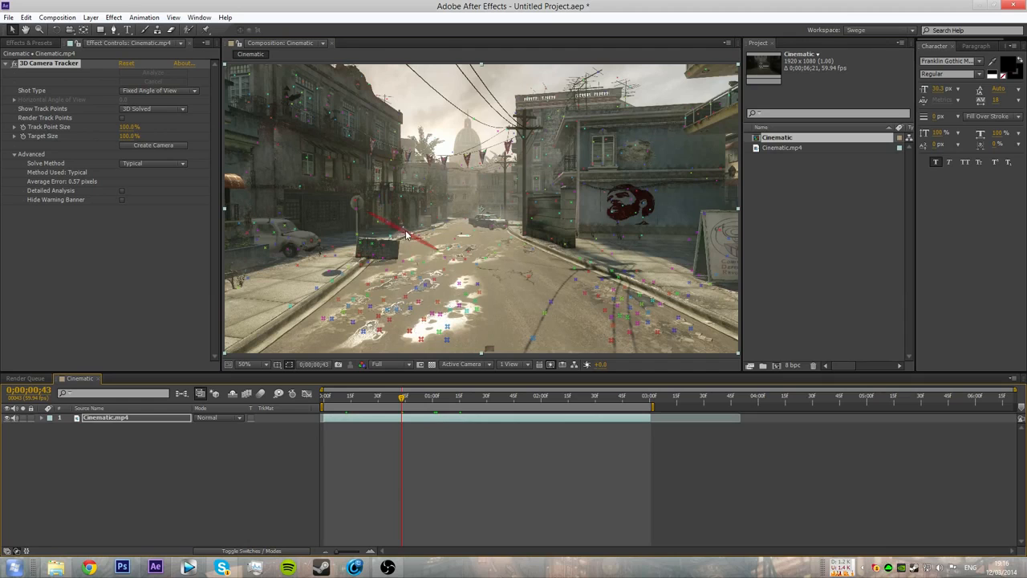
mouse_move(419, 248)
left_mouse_down()
mouse_move(536, 231)
mouse_move(603, 259)
mouse_move(682, 323)
mouse_move(645, 368)
mouse_move(474, 345)
mouse_move(425, 265)
mouse_move(345, 353)
mouse_move(285, 317)
mouse_move(306, 311)
left_mouse_up()
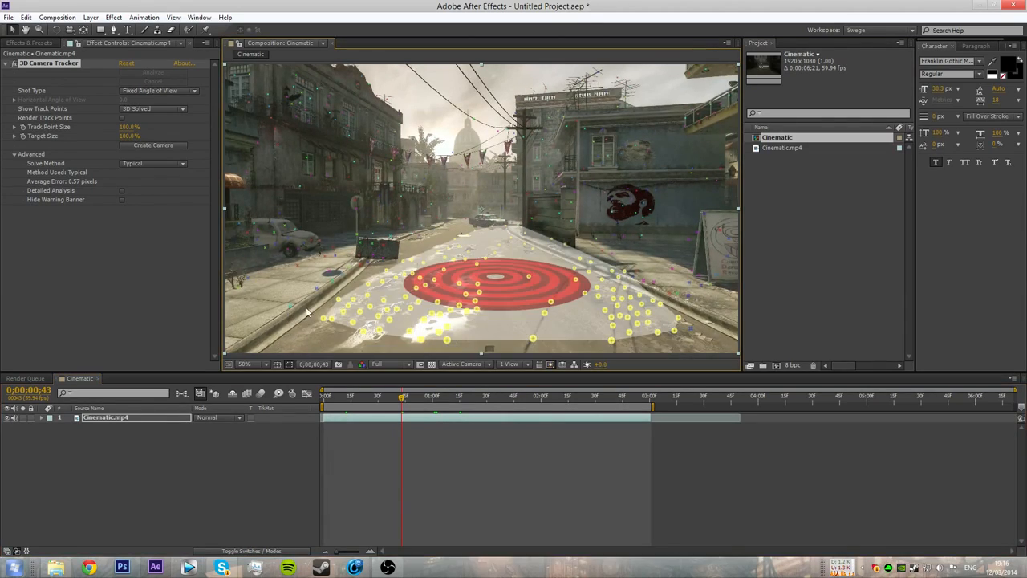
right_click(501, 280)
left_click(542, 291)
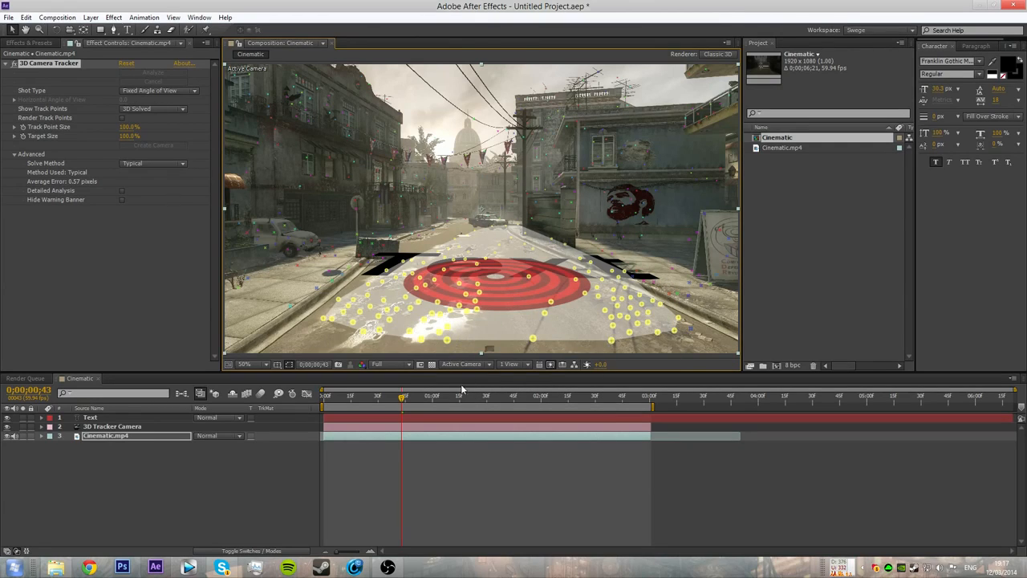
- Scrub through the shot to check the tracked text, then scale it down to about half size at 0;00;01;00
left_click_drag(407, 396, 460, 396)
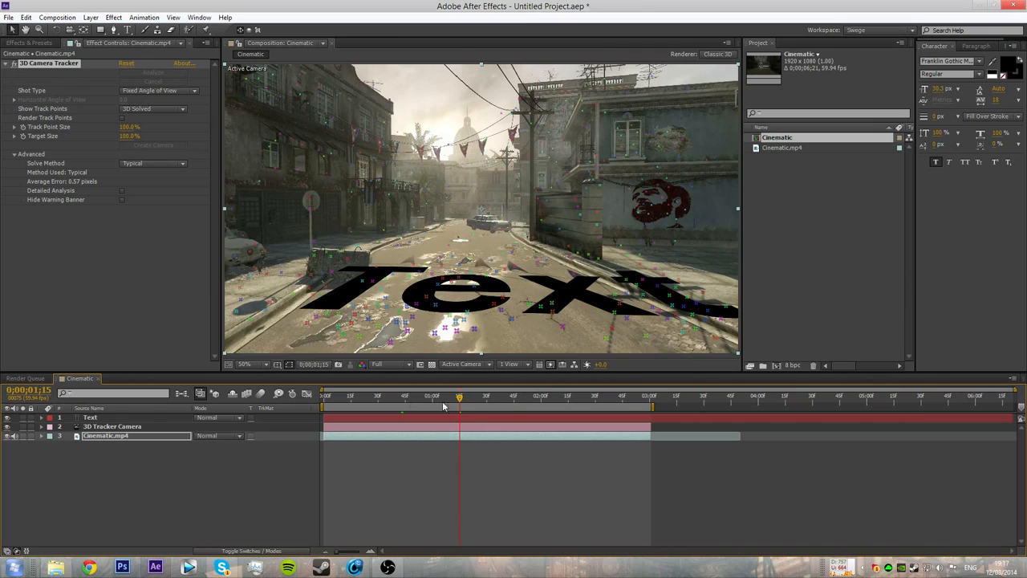
left_click_drag(459, 396, 432, 402)
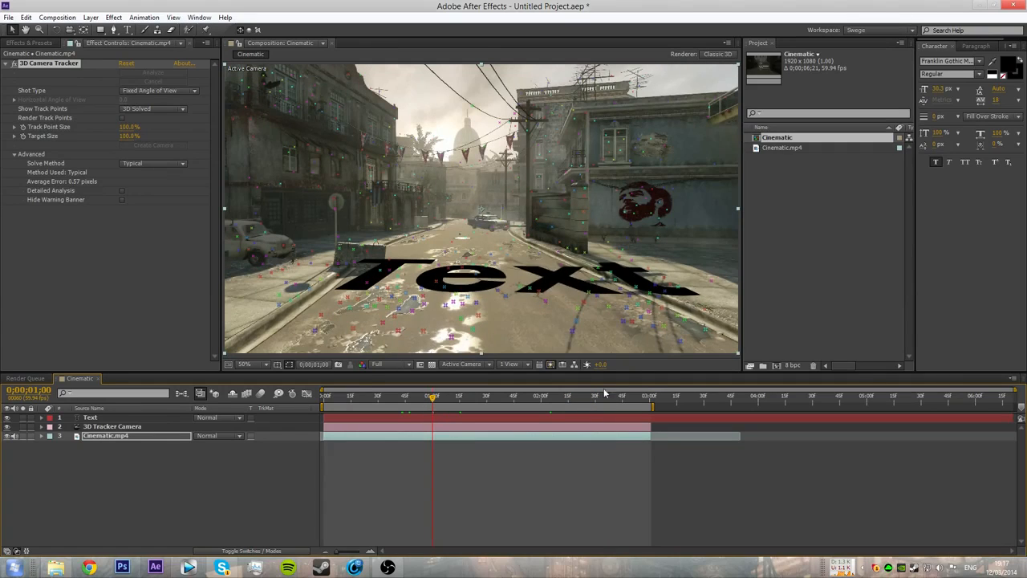
left_click(102, 418)
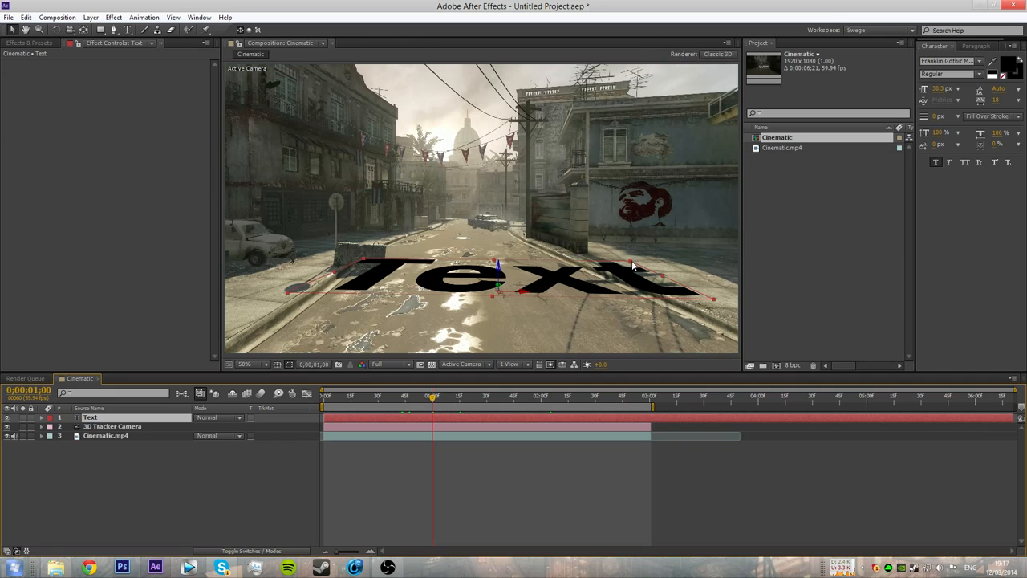
left_click_drag(632, 265, 567, 275)
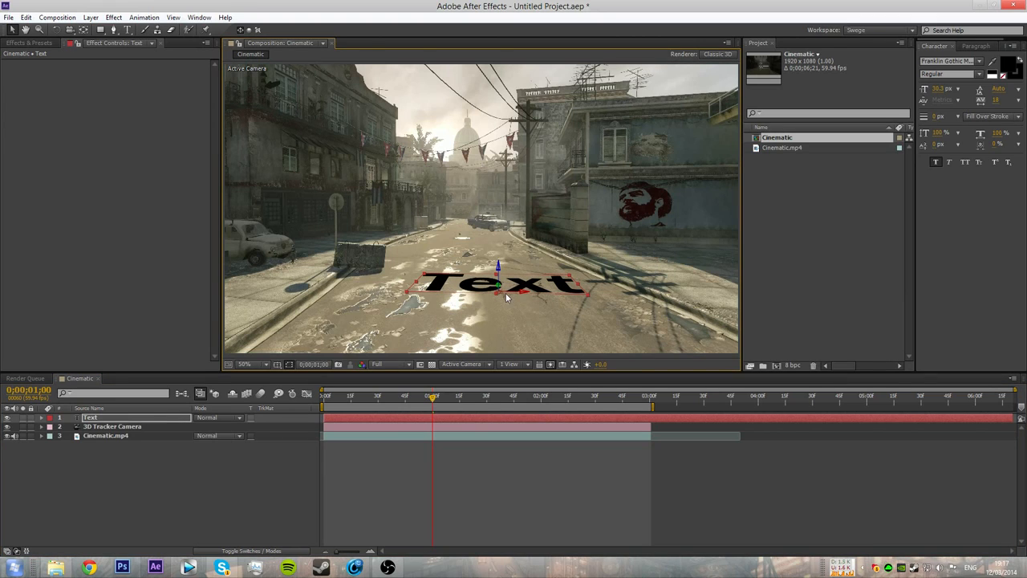
- Replace the wording of the tracked text layer with "TUT"
key("ctrl+t")
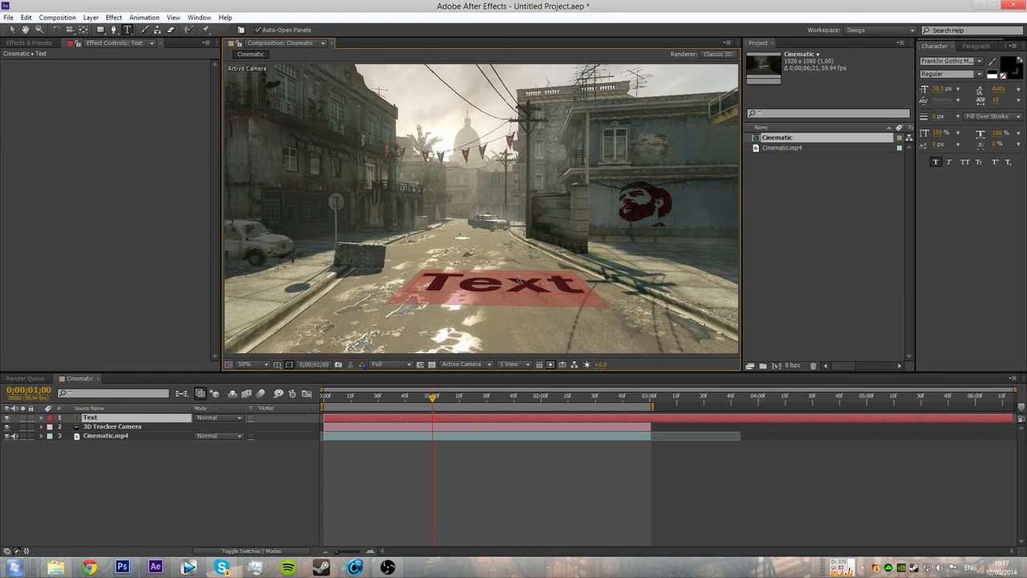
type("TUT")
left_click(169, 525)
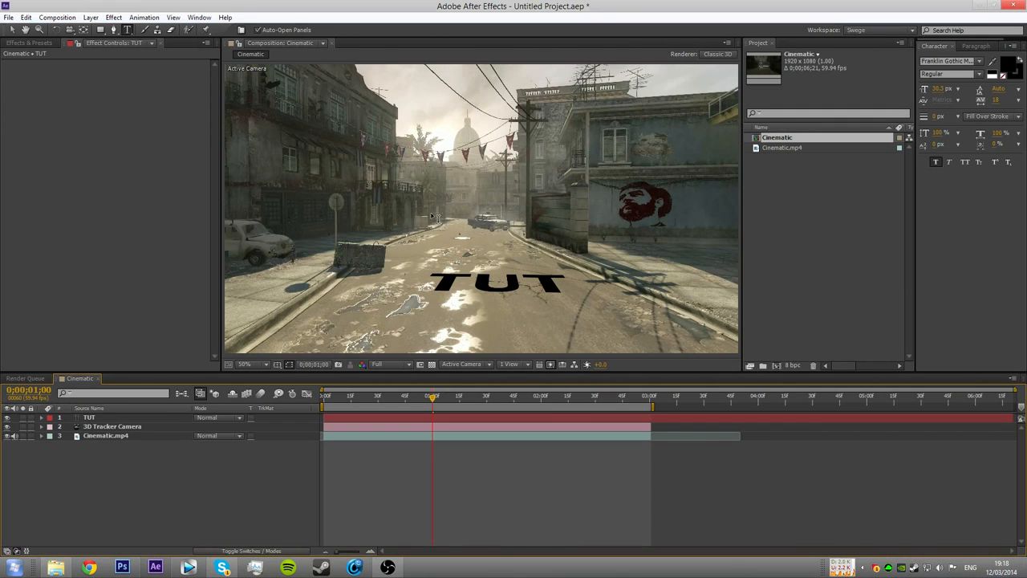
- Shift the TUT text slightly along its X axis toward the middle of the road
key("v")
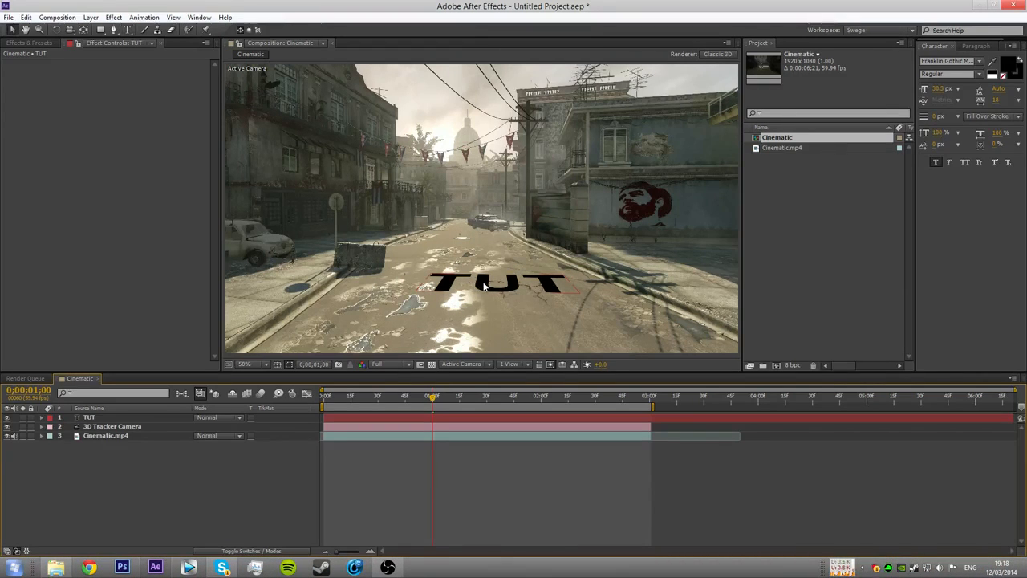
left_click(486, 286)
left_click_drag(521, 294, 498, 294)
- Rotate the TUT text about its X axis until it stands upright on the road, facing the camera
key("w")
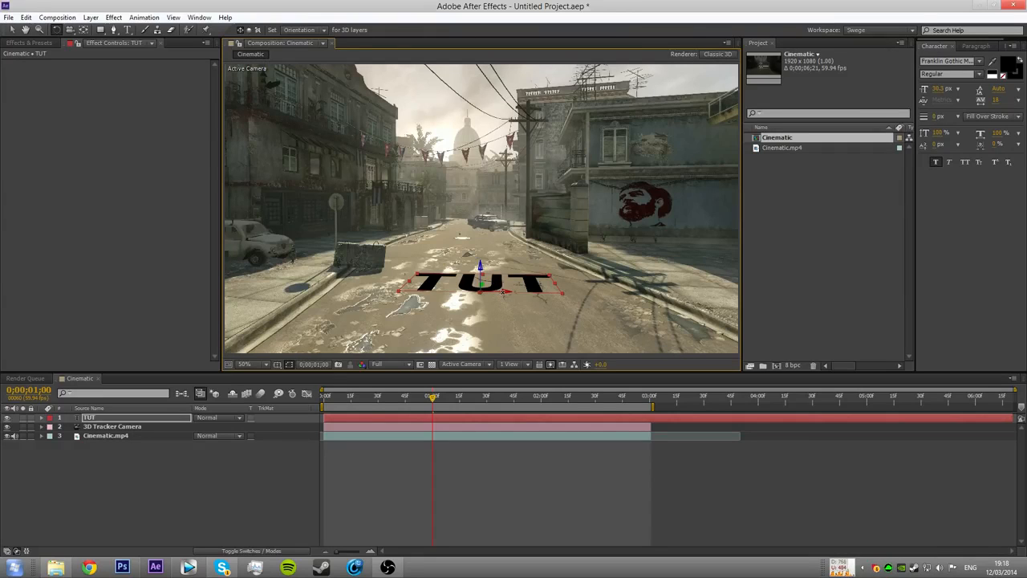
mouse_move(506, 297)
left_mouse_down()
mouse_move(512, 343)
mouse_move(509, 316)
left_mouse_up()
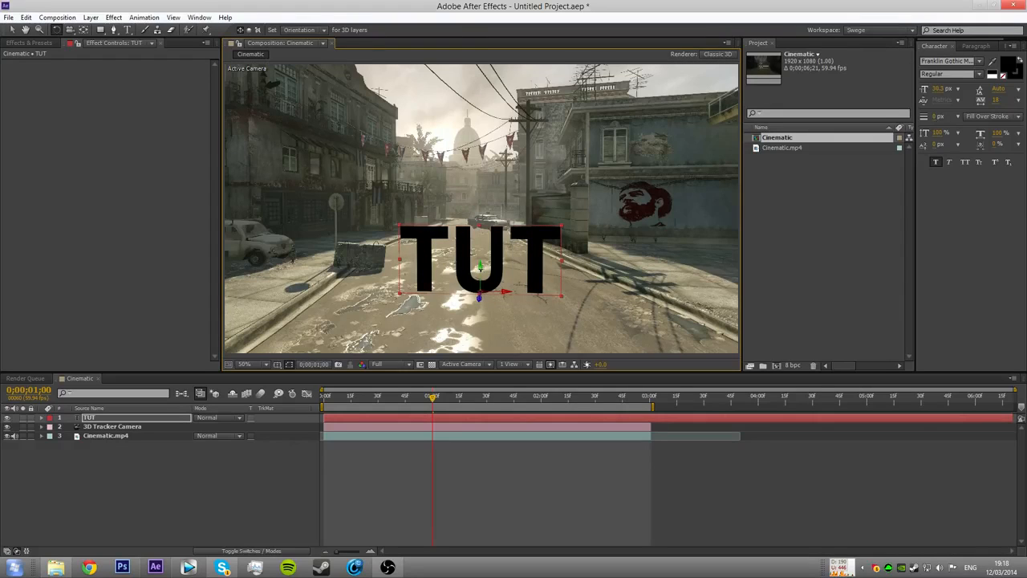
left_click_drag(481, 268, 480, 268)
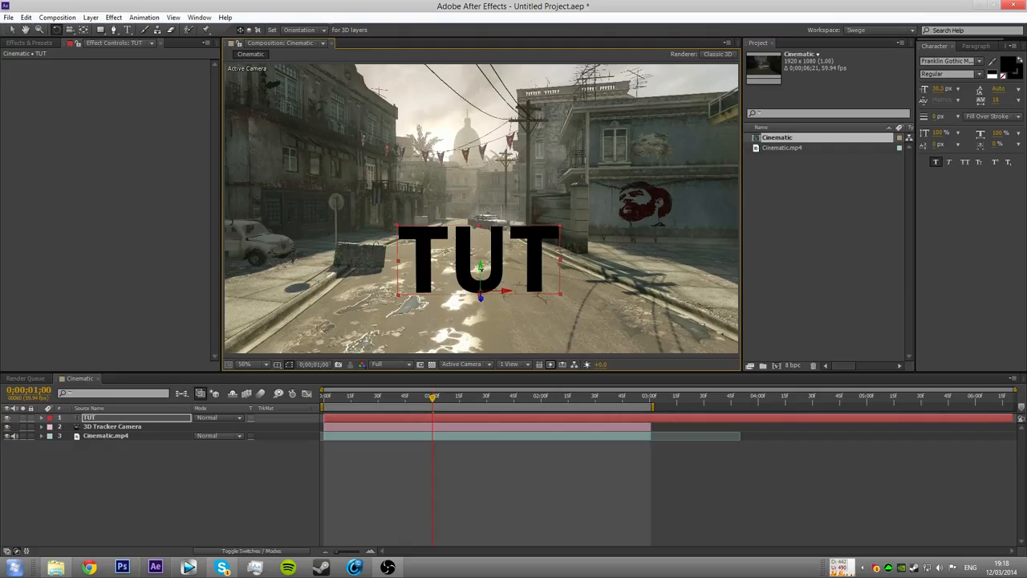
key("v")
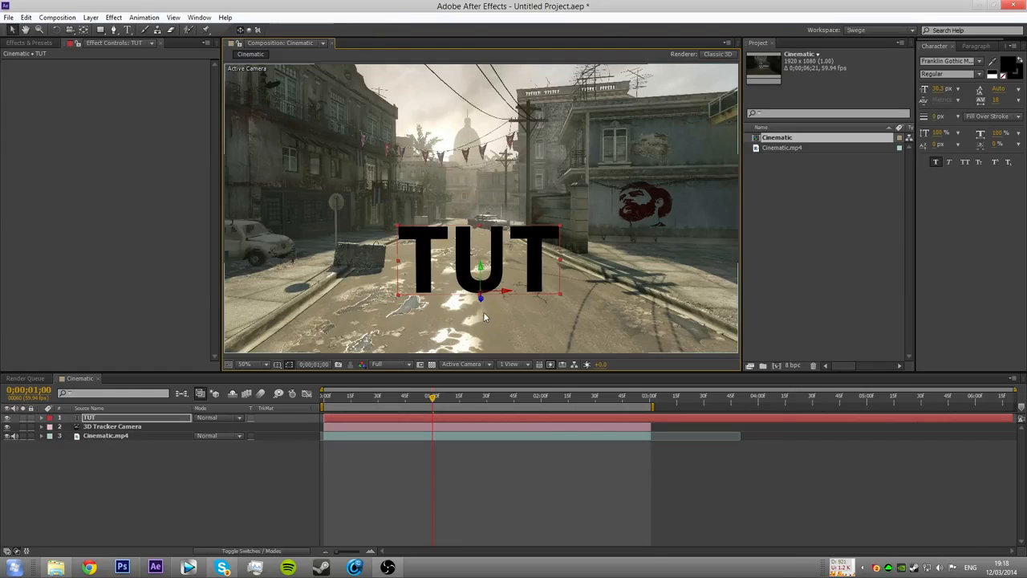
- Scale the TUT text down slightly and raise it along its Y axis, checking its placement across the shot
left_click_drag(558, 225, 548, 233)
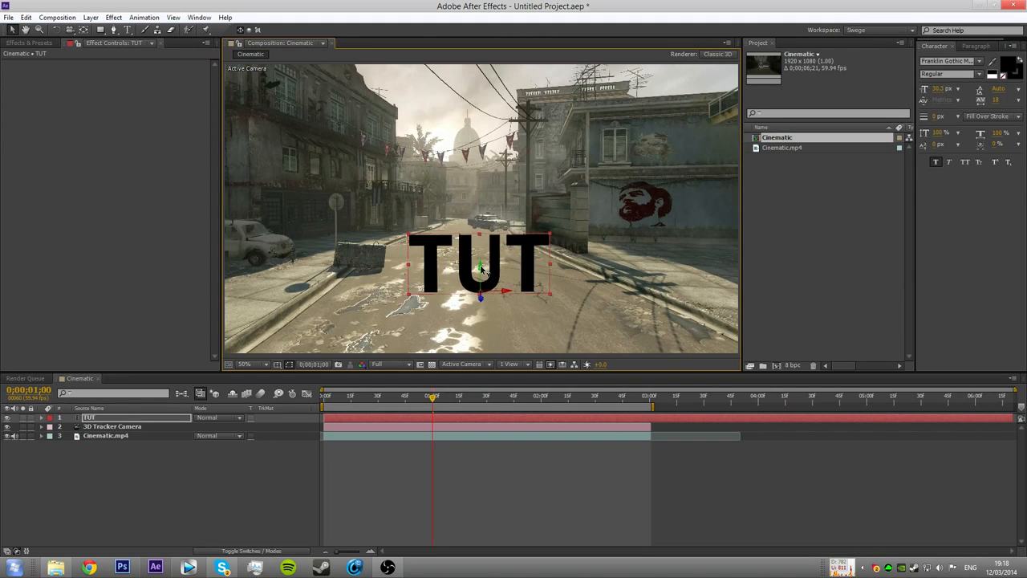
left_click_drag(480, 269, 480, 199)
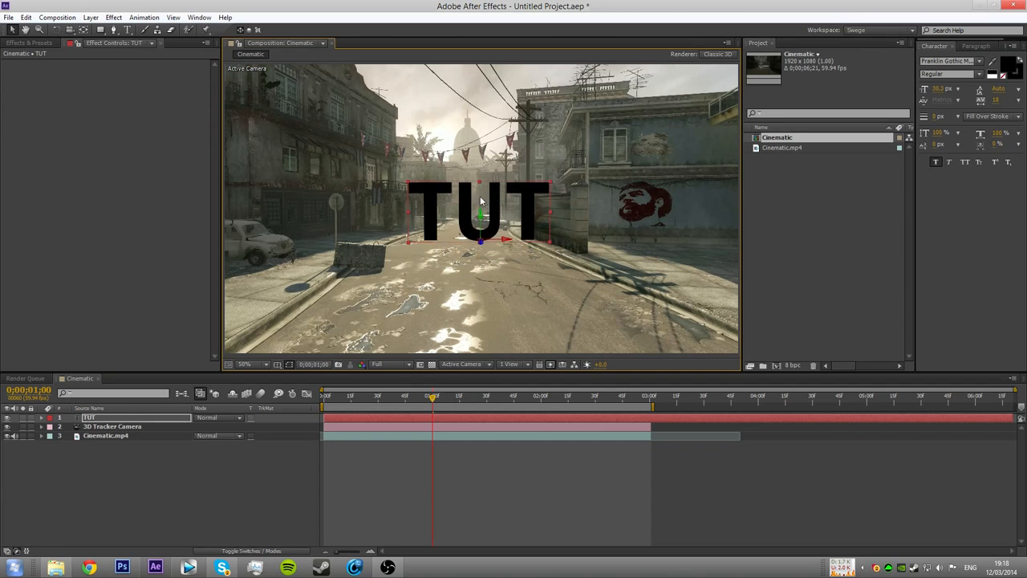
left_click_drag(440, 403, 540, 373)
left_click_drag(501, 326, 507, 327)
left_click_drag(540, 393, 402, 395)
left_click_drag(502, 393, 420, 383)
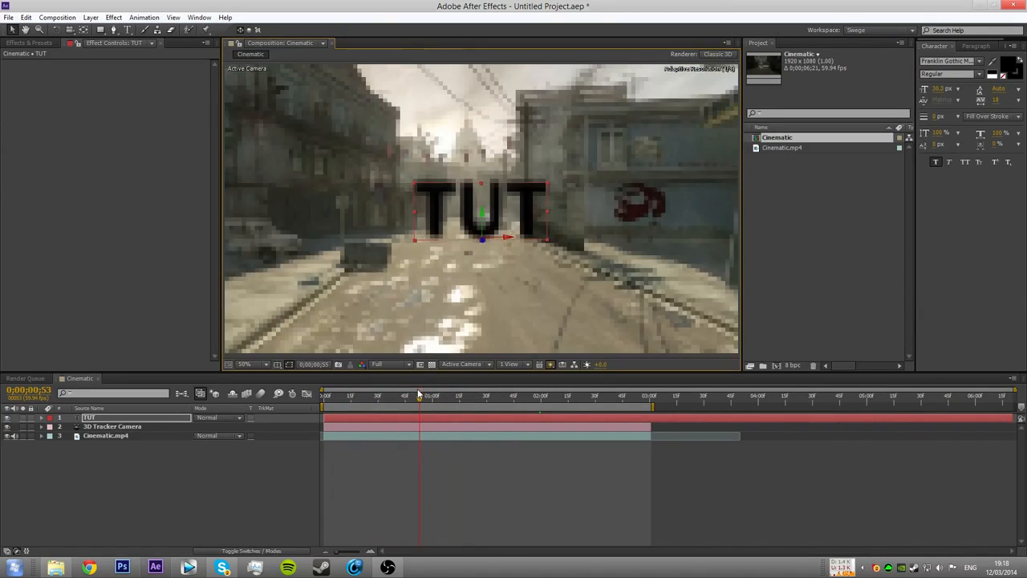
- Create a second tracked text layer at 0;00;00;46 from a group of 3D Camera Tracker points on the foreground road
left_click(129, 421)
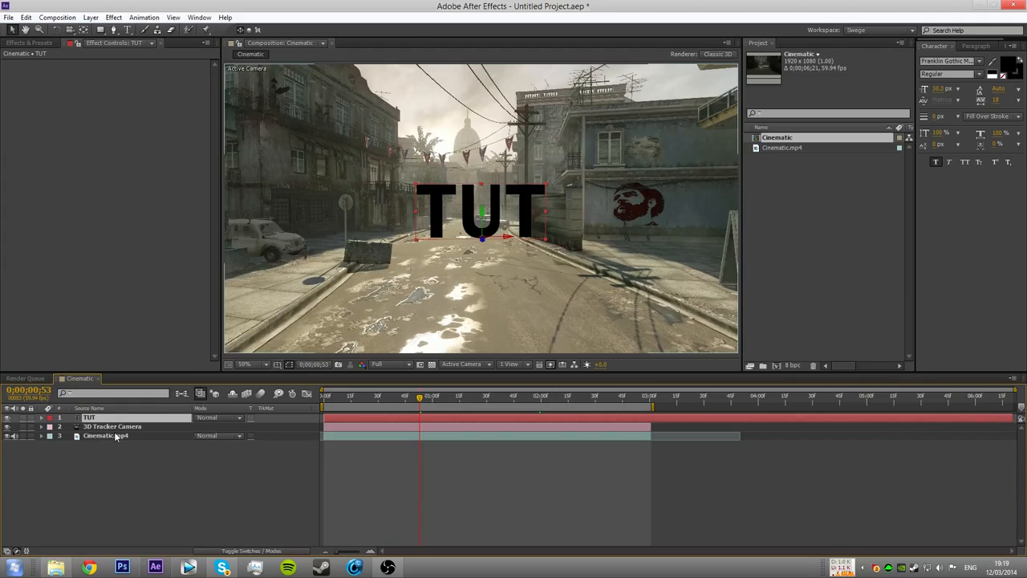
left_click(117, 435)
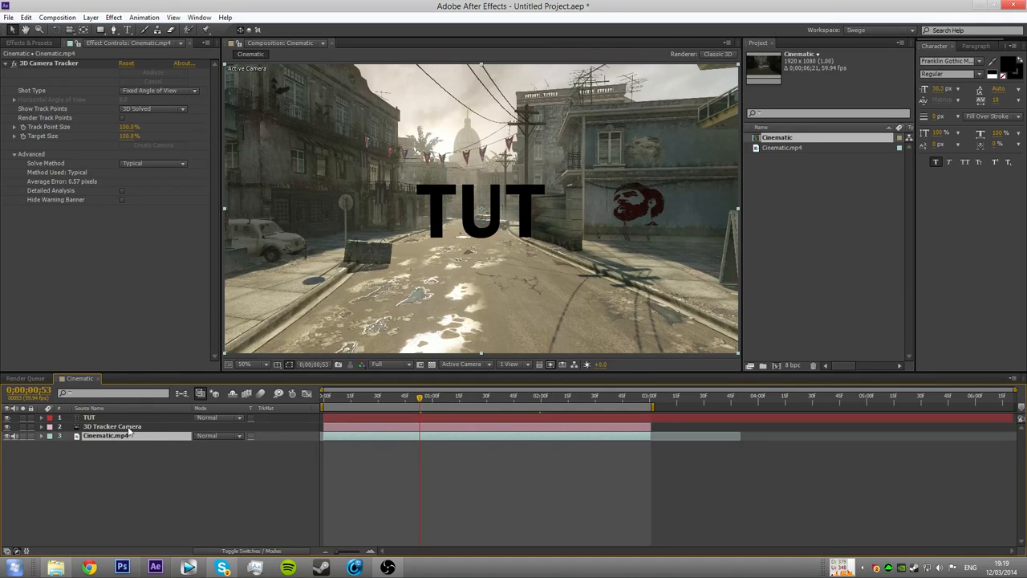
left_click(41, 63)
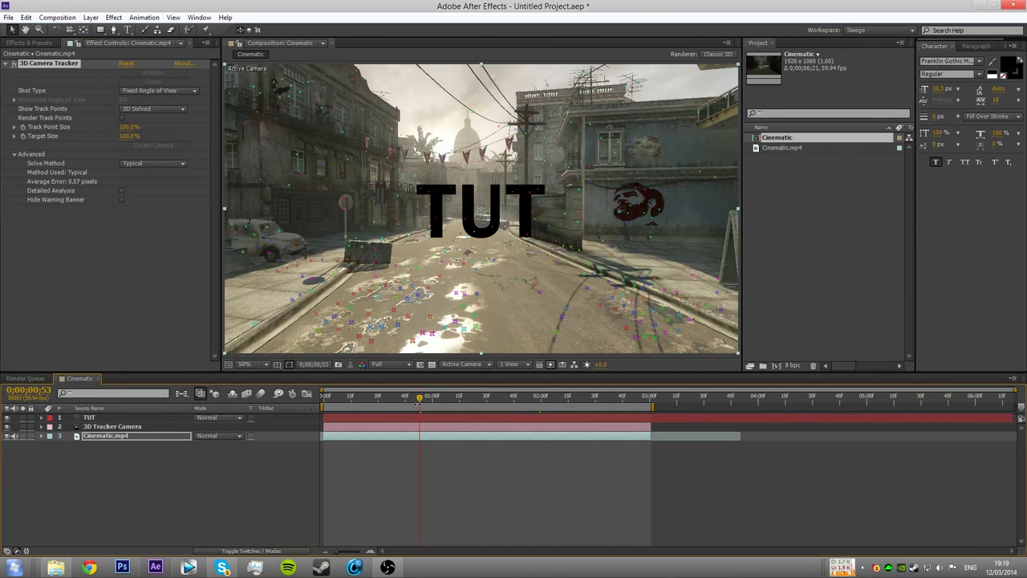
left_click_drag(419, 399, 407, 399)
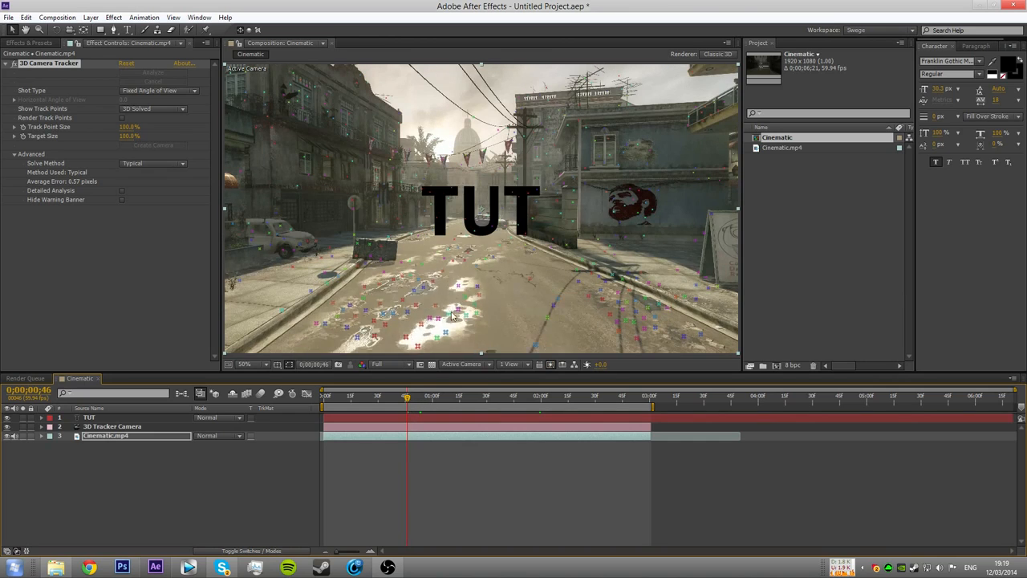
mouse_move(394, 310)
left_mouse_down()
mouse_move(650, 288)
mouse_move(393, 354)
left_mouse_up()
right_click(409, 333)
left_click(433, 340)
- Replace the wording of the new tracked text layer with "TUT"
left_click(102, 418)
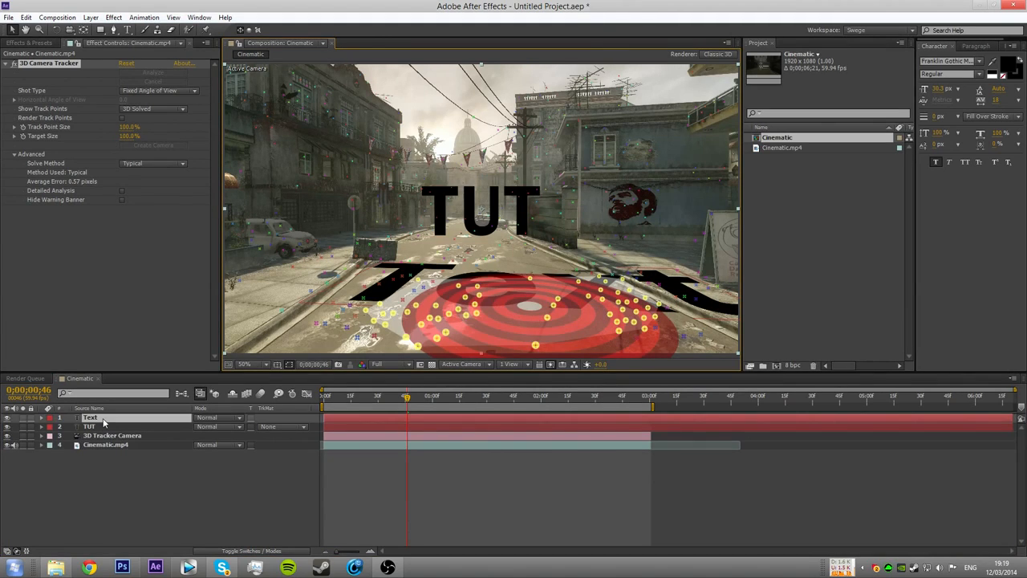
double_click(483, 296)
type("TUT")
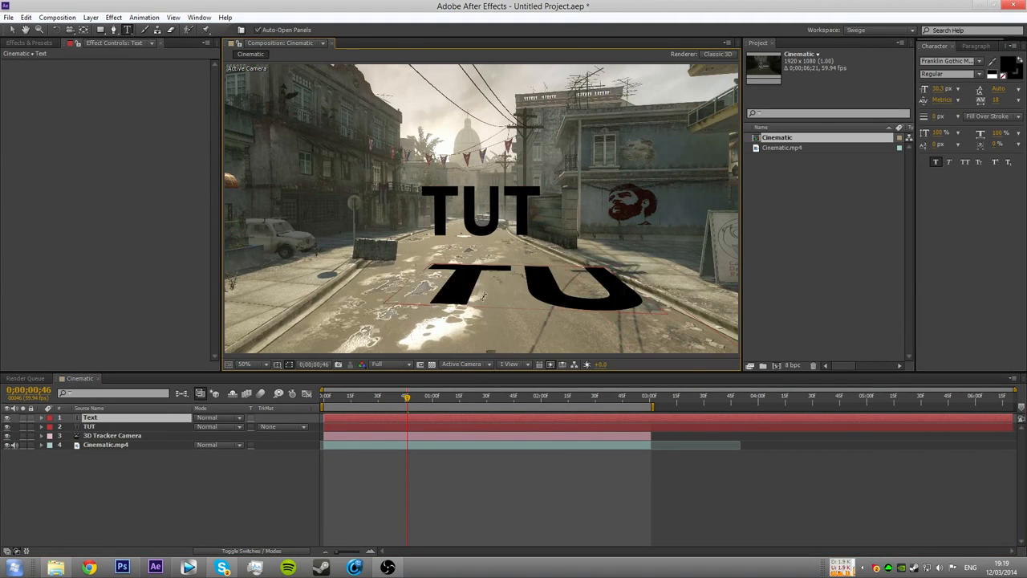
left_click(164, 489)
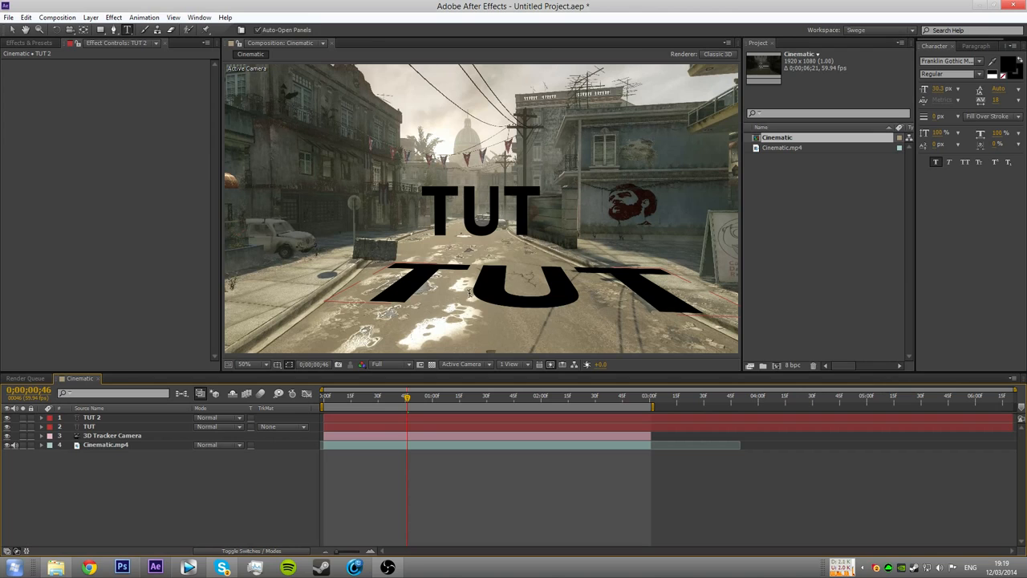
- Scale the second TUT text down to roughly the width of the upright TUT text
key("v")
left_click(471, 295)
left_click_drag(620, 281, 521, 311)
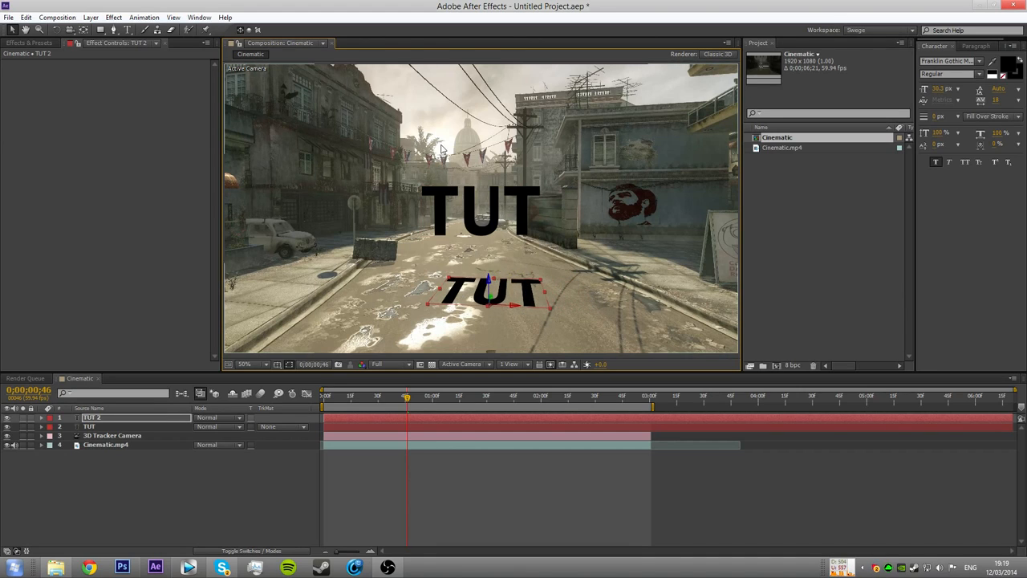
left_click(440, 150)
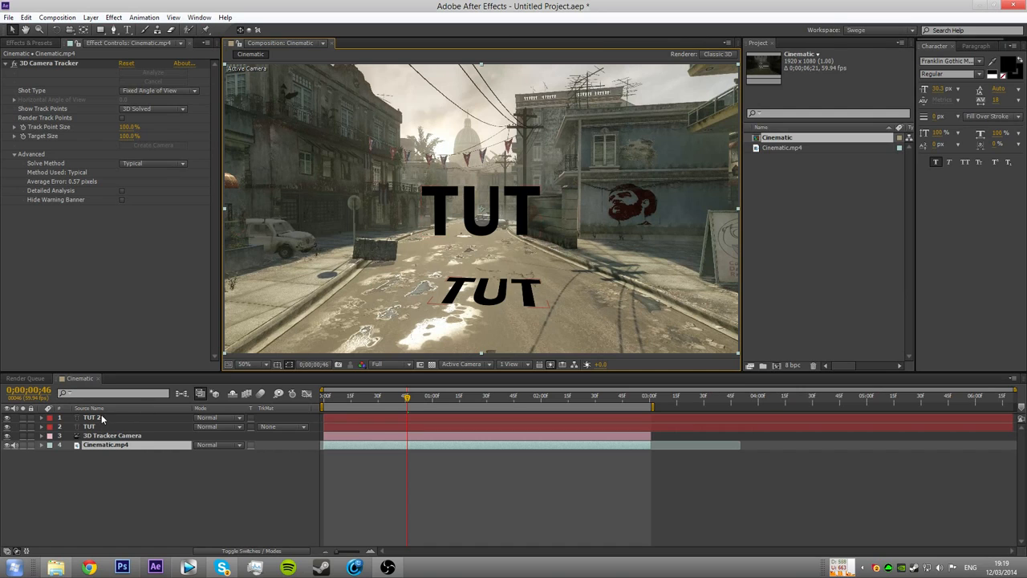
- Rotate the second TUT text about its X axis until it lies upside down on the road, and scale it down
left_click(498, 306)
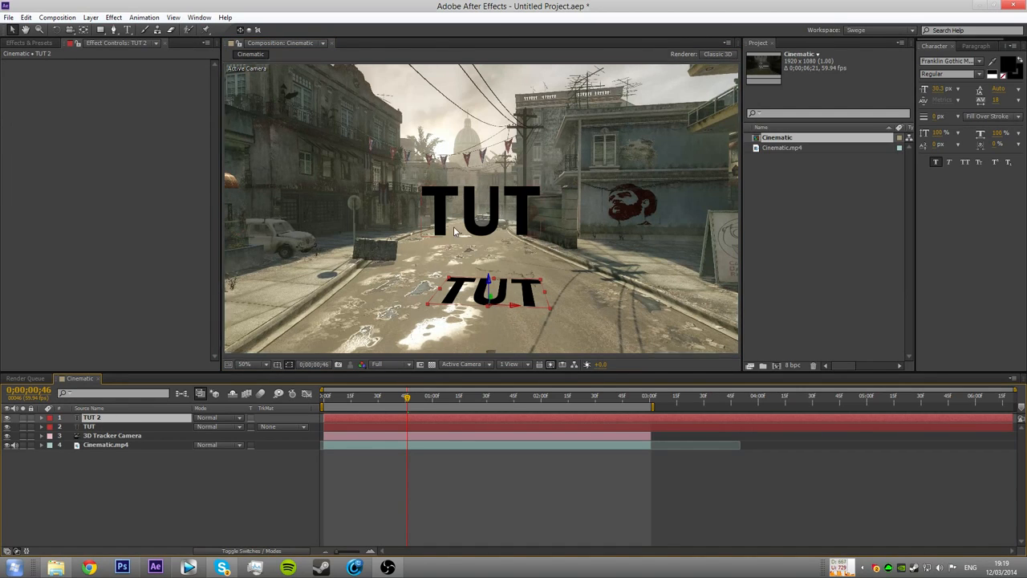
key("w")
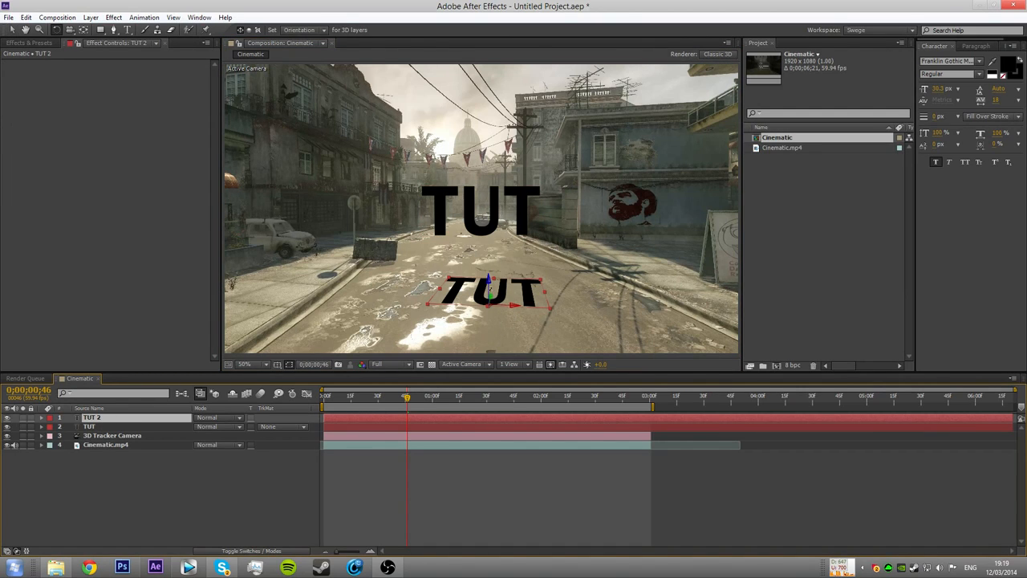
left_click_drag(489, 294, 519, 353)
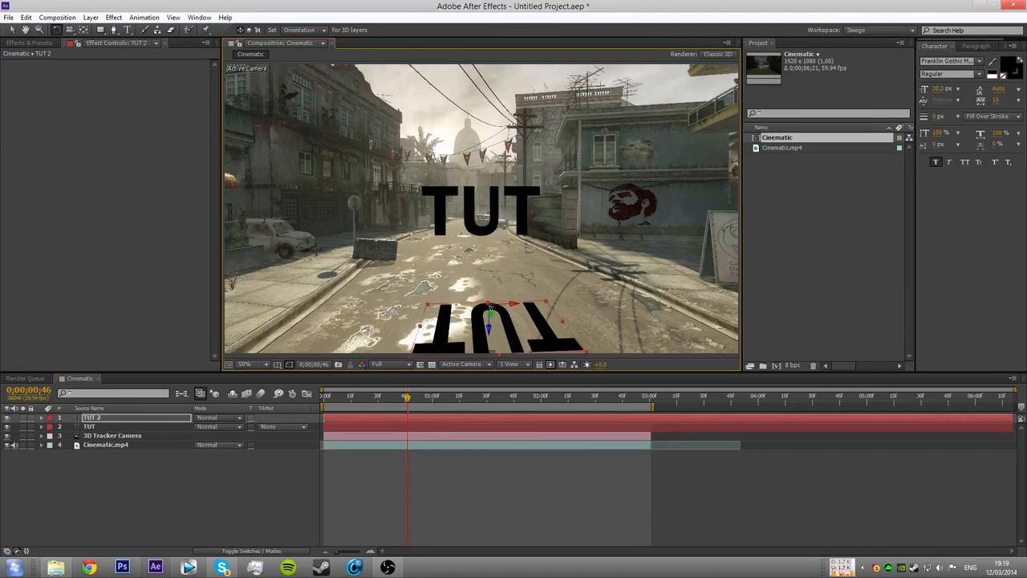
key("v")
left_click_drag(491, 317, 517, 294)
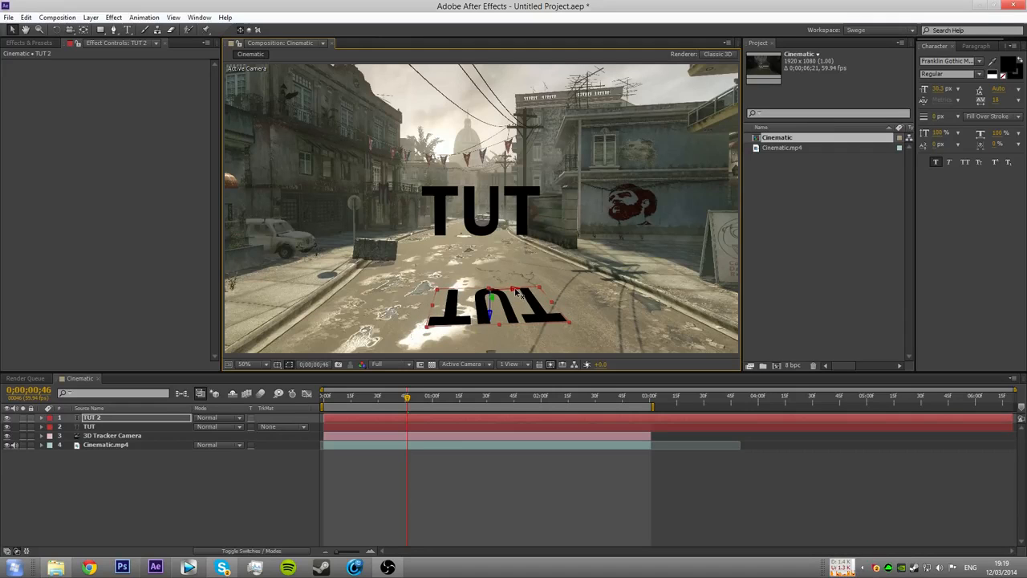
- Fine-tune the rotation and position of the flipped TUT 2 text on the road, and hide its layer
key("w")
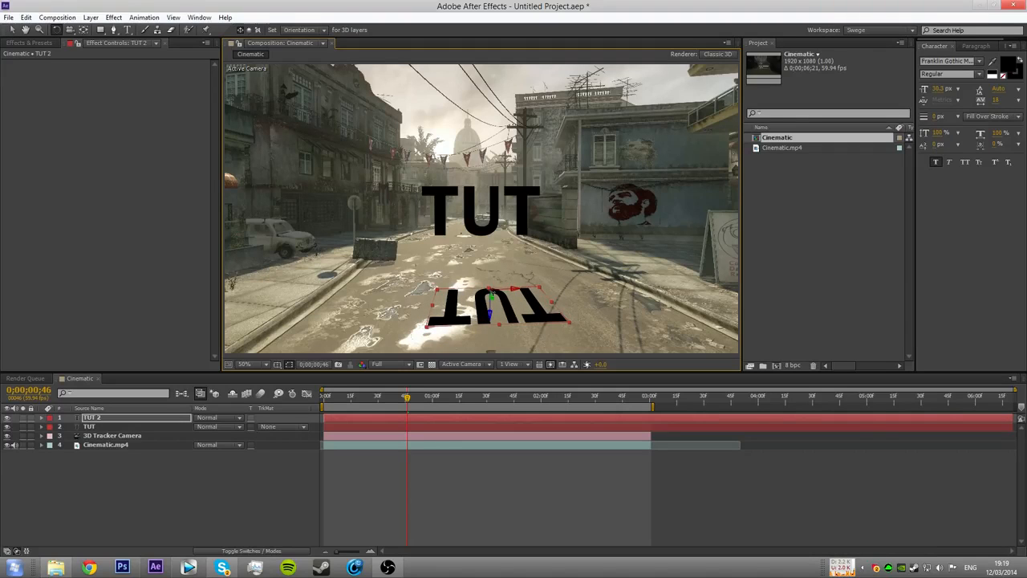
left_click_drag(491, 310, 486, 317)
key("v")
left_click_drag(511, 291, 509, 294)
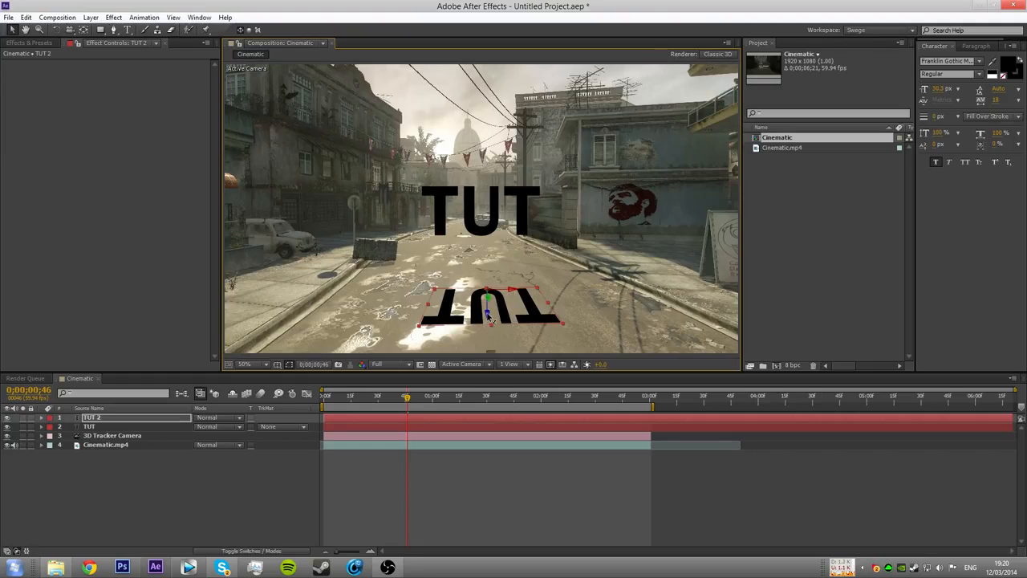
left_click_drag(489, 299, 486, 293)
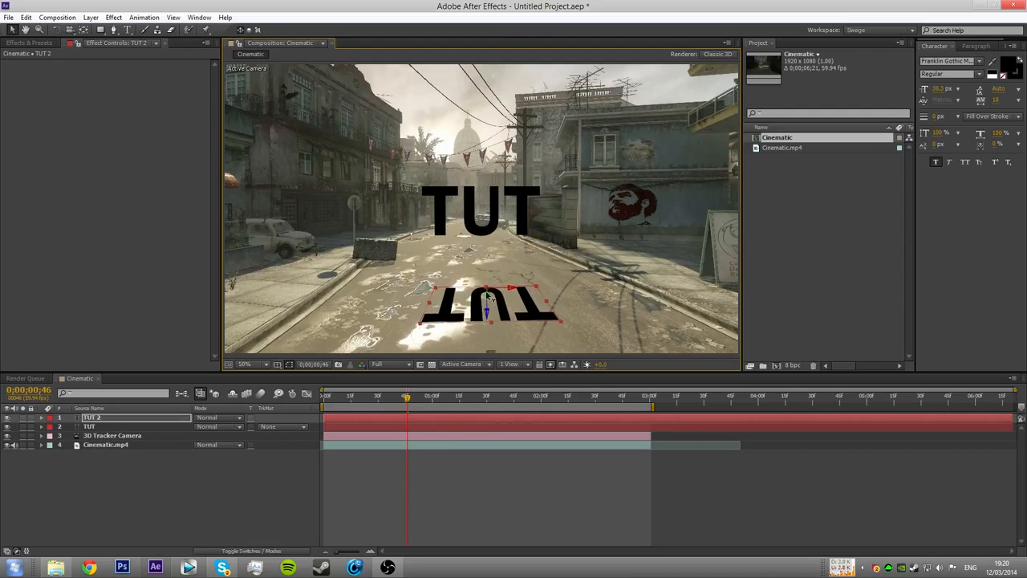
left_click(8, 418)
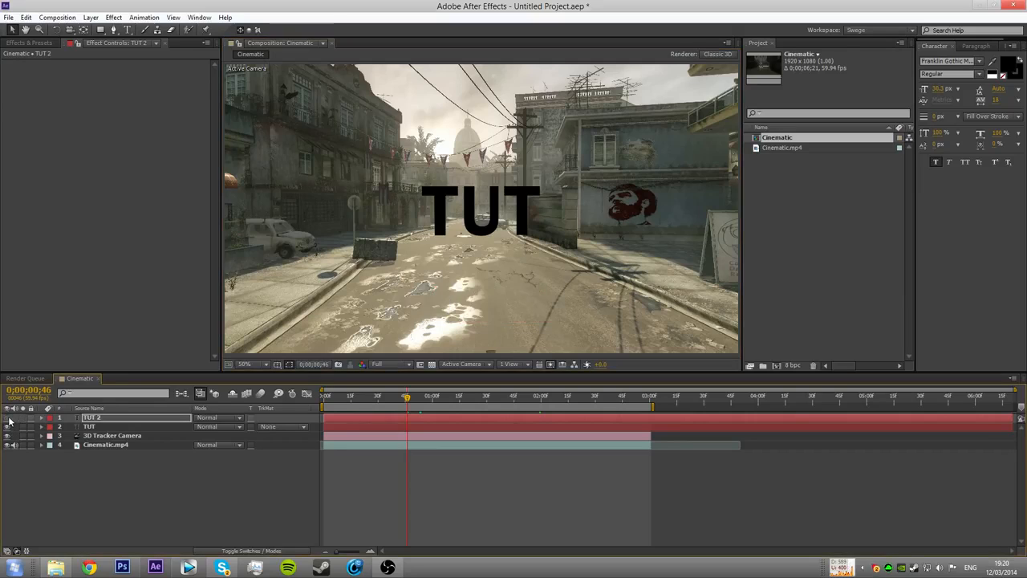
left_click(115, 492)
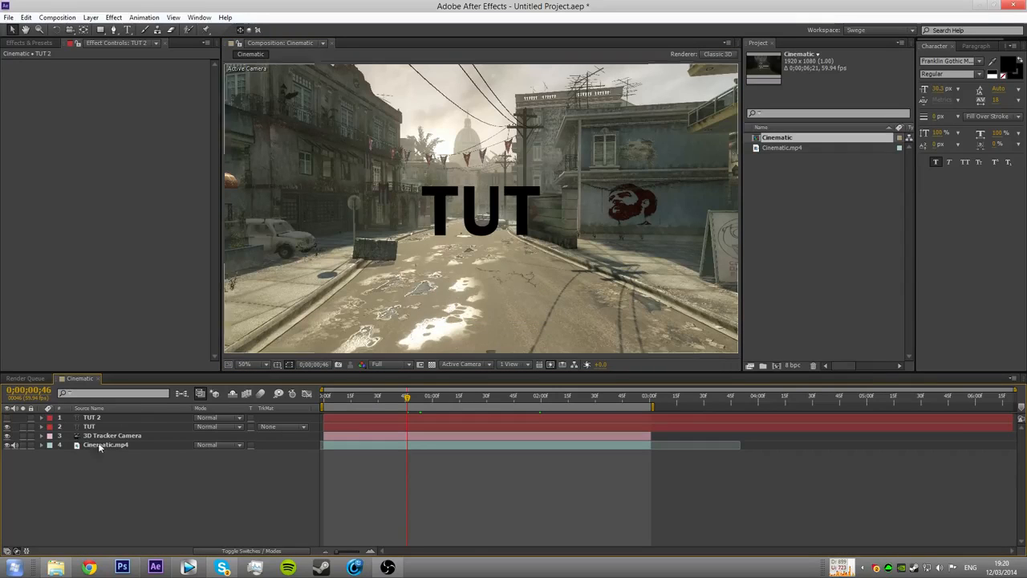
- Create a white 1920 x 1080 px solid layer in the Cinematic composition
right_click(96, 479)
mouse_move(143, 368)
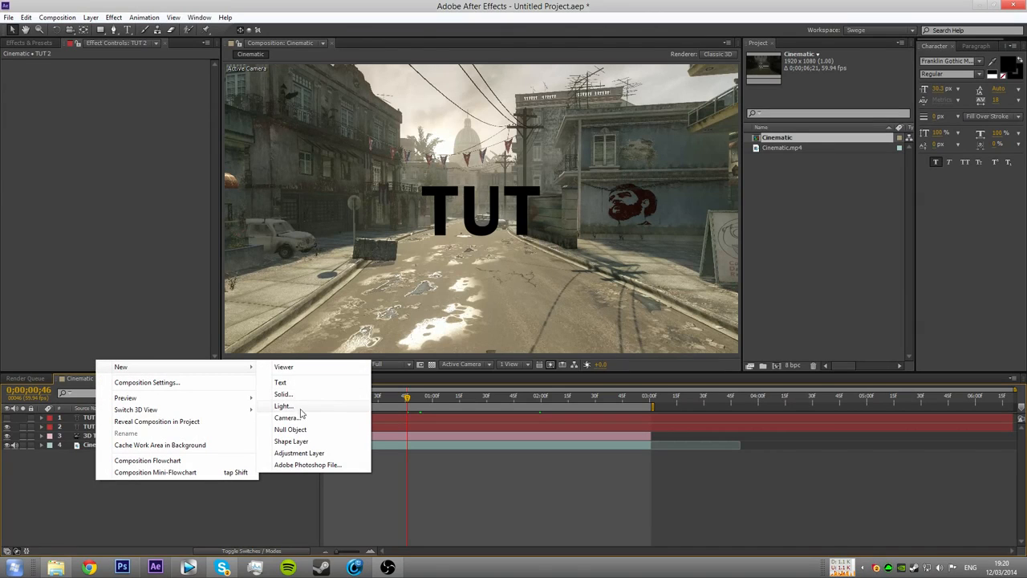
left_click(287, 394)
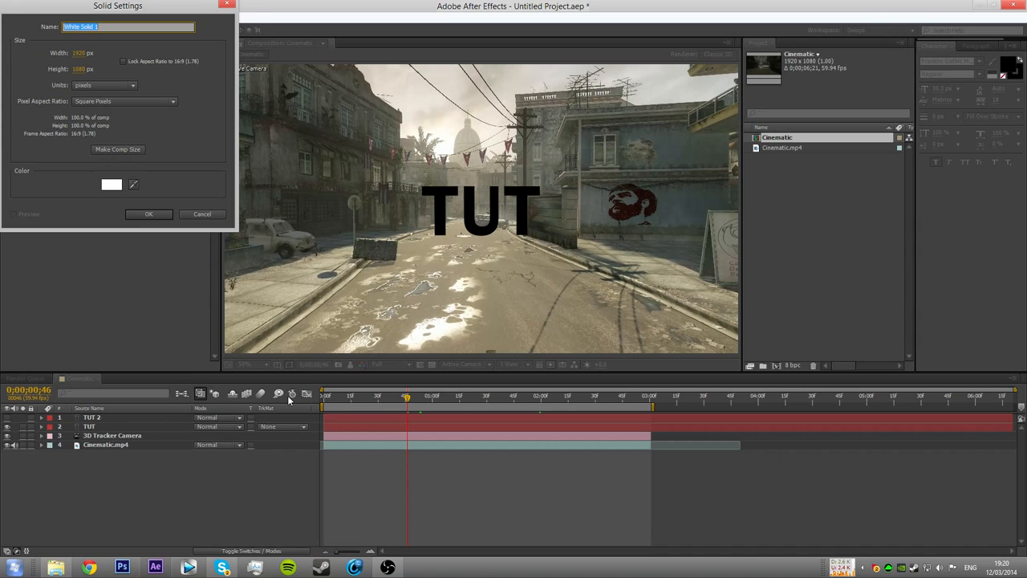
left_click(154, 216)
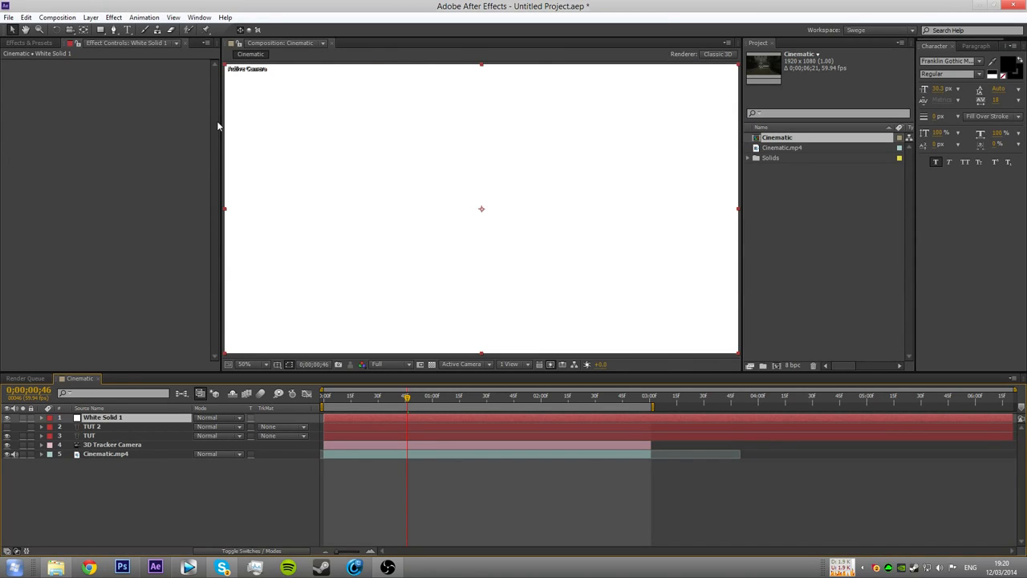
- Find the Video Copilot Element effect and apply it to the white solid
left_click(32, 42)
key("ctrl+f")
type("elemtn")
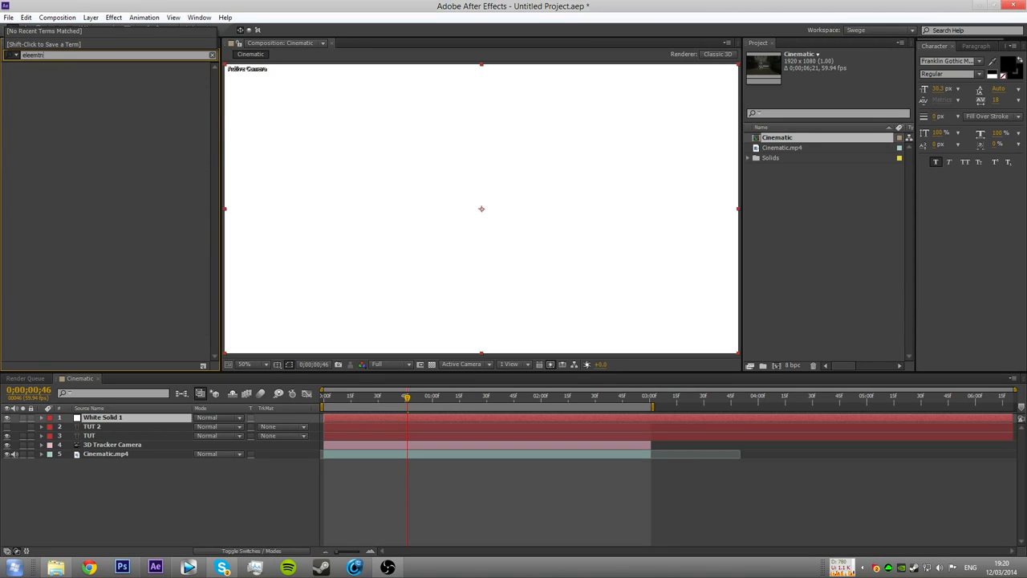
key("BackSpace")
key("BackSpace")
type("ent")
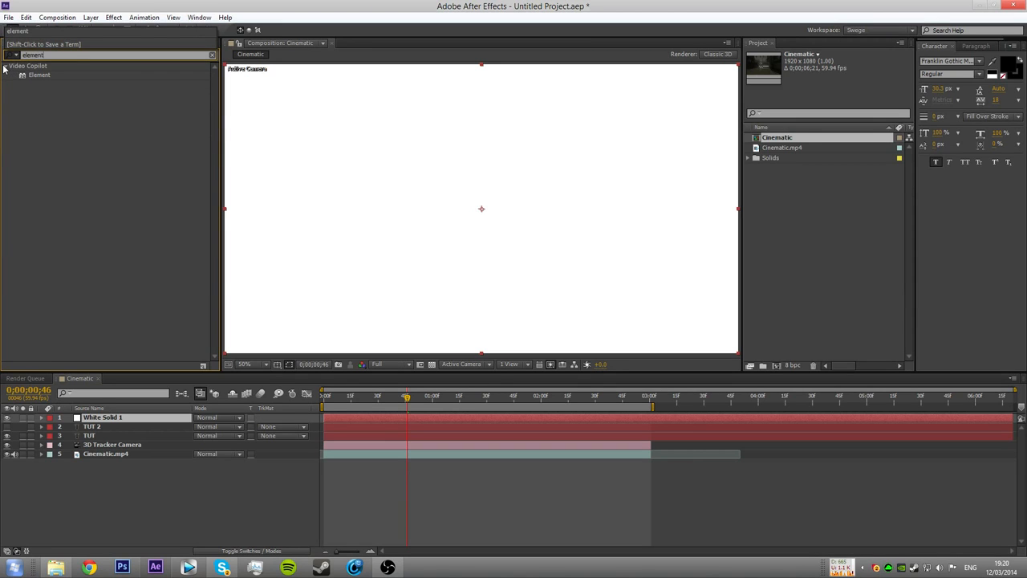
left_click_drag(25, 75, 318, 138)
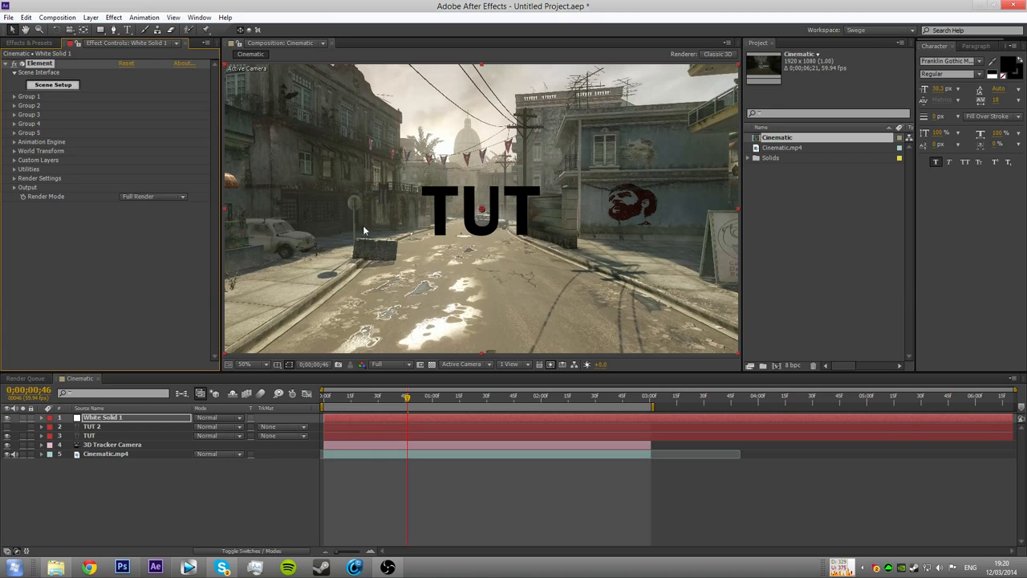
- Set Path Layer 1 in Element's Custom Text and Masks to the layer 3. TUT
left_click(14, 160)
left_click(23, 170)
left_click(134, 178)
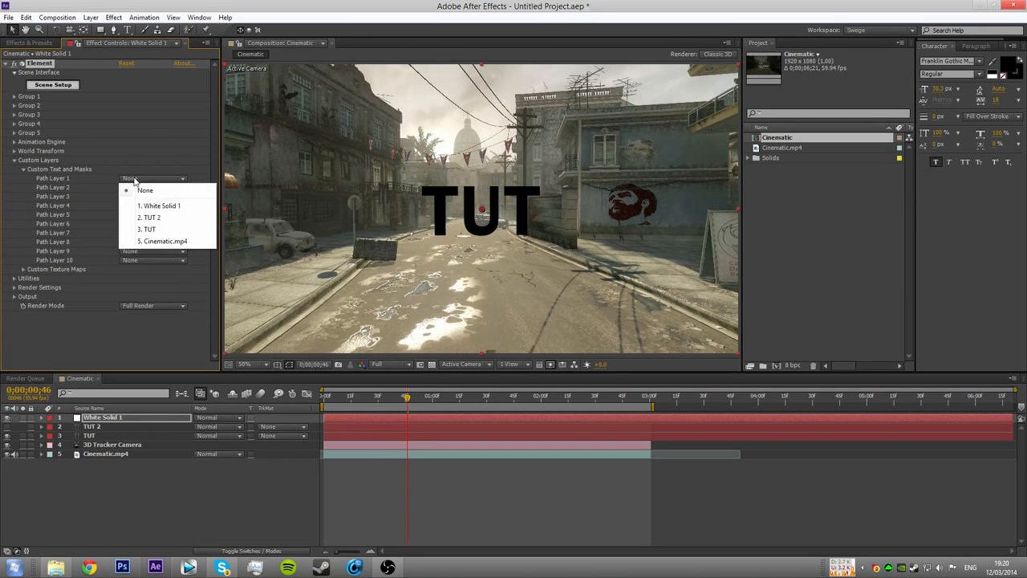
left_click(150, 230)
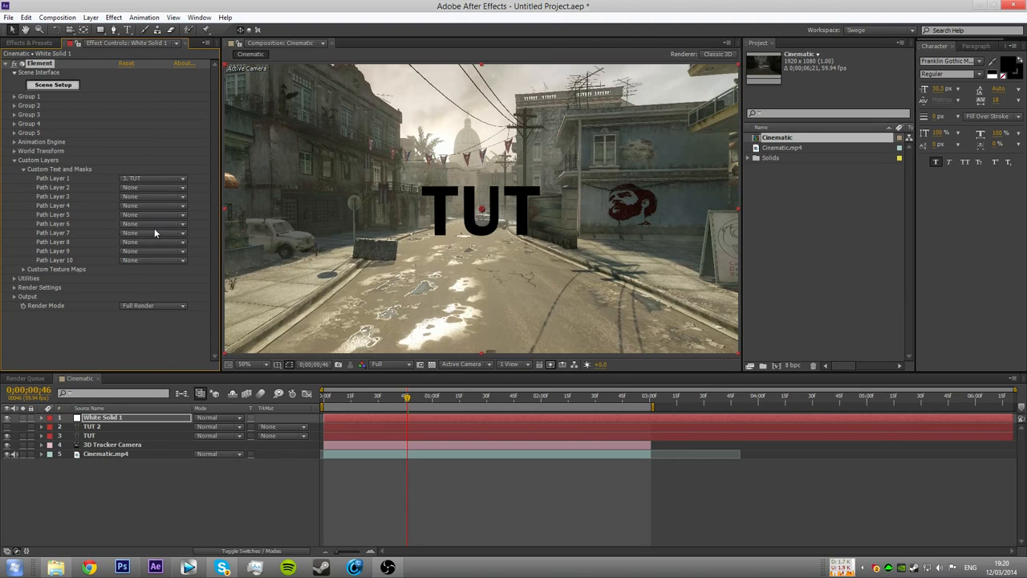
- Set Layer 1 in Element's Custom Texture Maps to 5. Cinematic.mp4
left_click(23, 169)
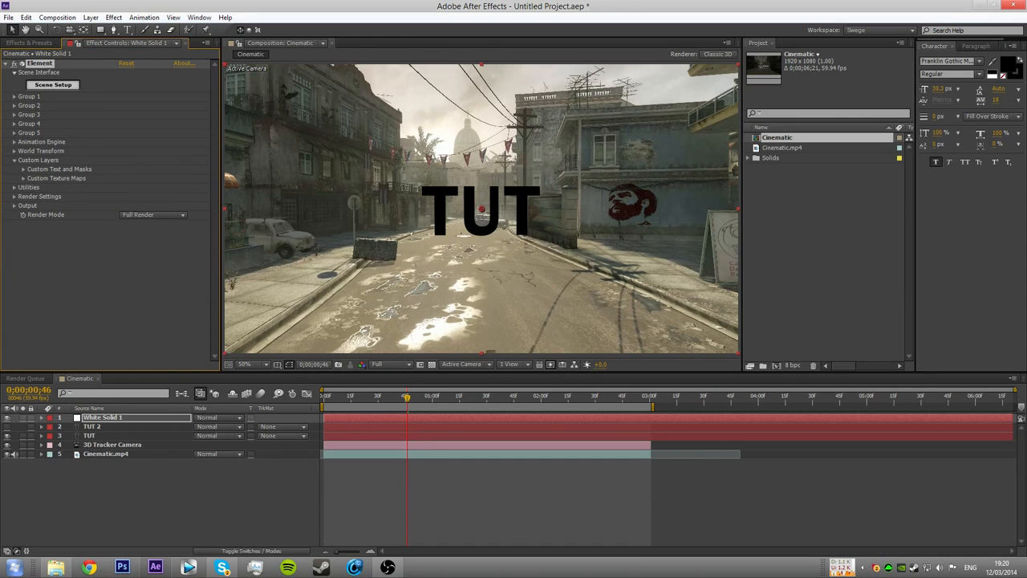
left_click(23, 179)
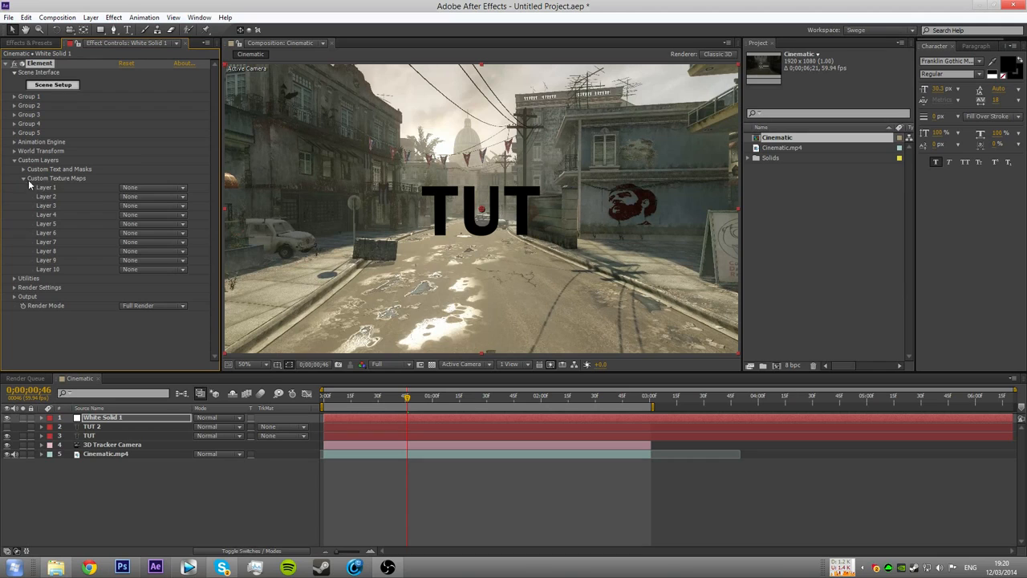
left_click(131, 189)
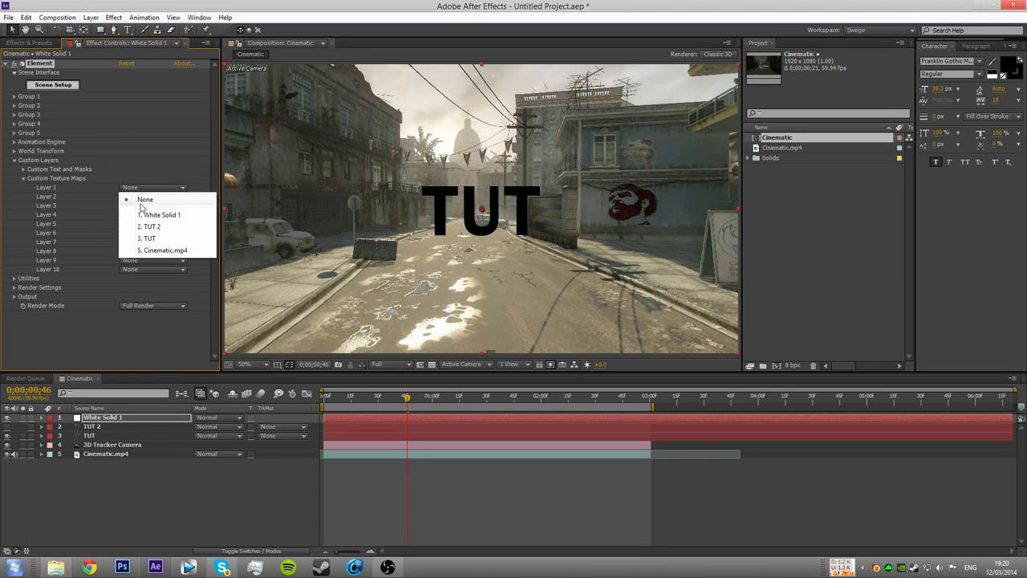
left_click(166, 252)
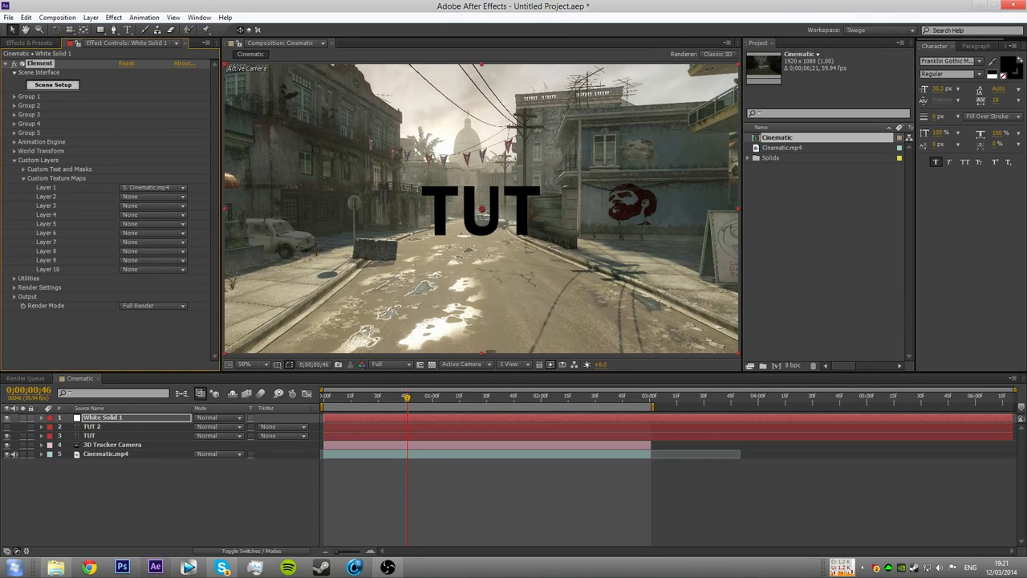
- Extrude the TUT path into a 3D model in Element's Scene Setup and inspect it at an angle
left_click(46, 87)
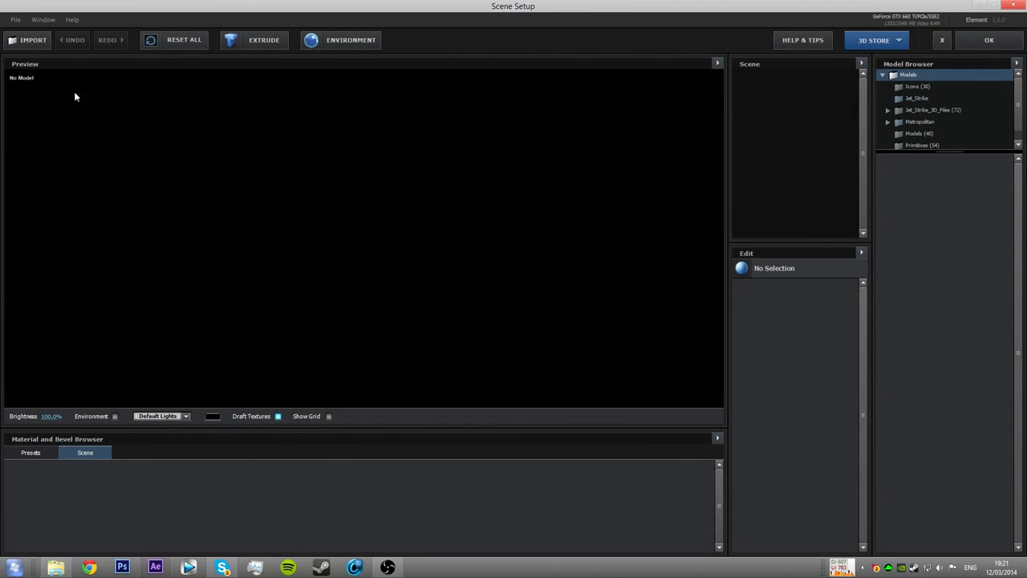
left_click(257, 46)
left_click_drag(364, 185, 436, 212)
- Apply the Gold_Rim bevel preset to the extruded TUT model
left_click(39, 451)
left_click(40, 465)
scroll(619, 531, "down", 1)
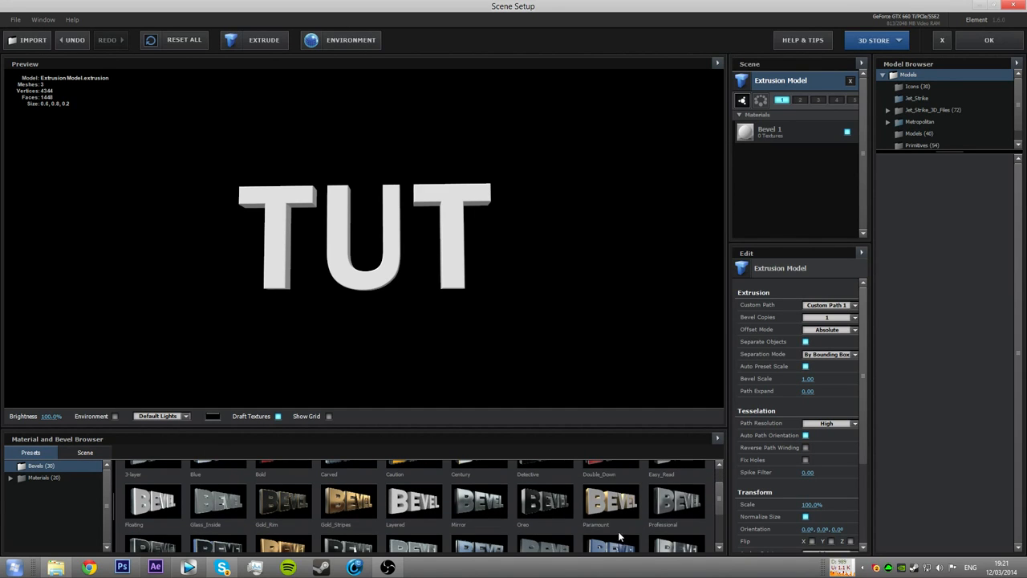
left_click_drag(287, 522, 353, 285)
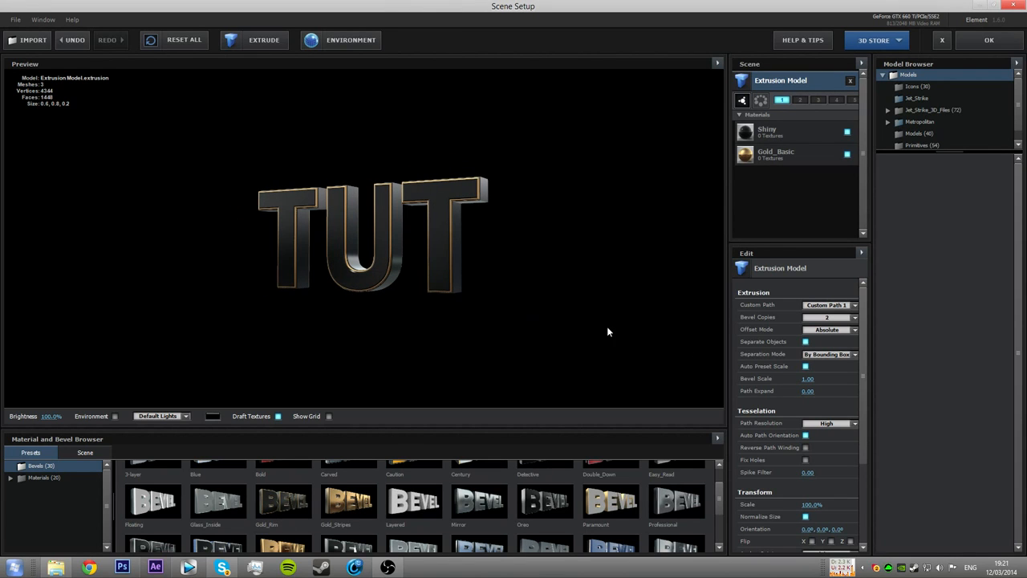
- Set the Shiny material's refraction intensity to 88% and fresnel to 1.00, inspect the model, and accept the scene
left_click(790, 132)
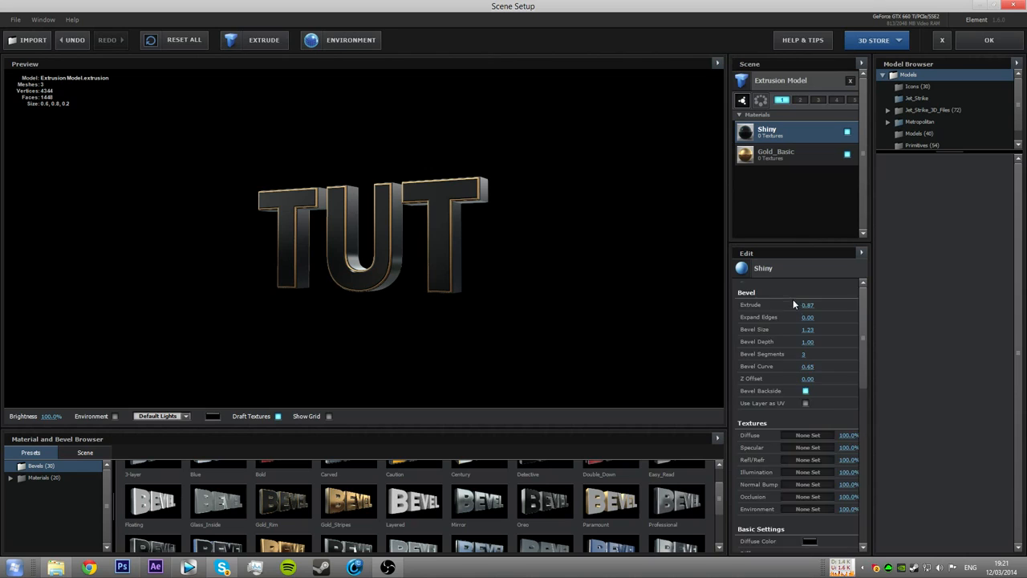
scroll(811, 363, "down", 8)
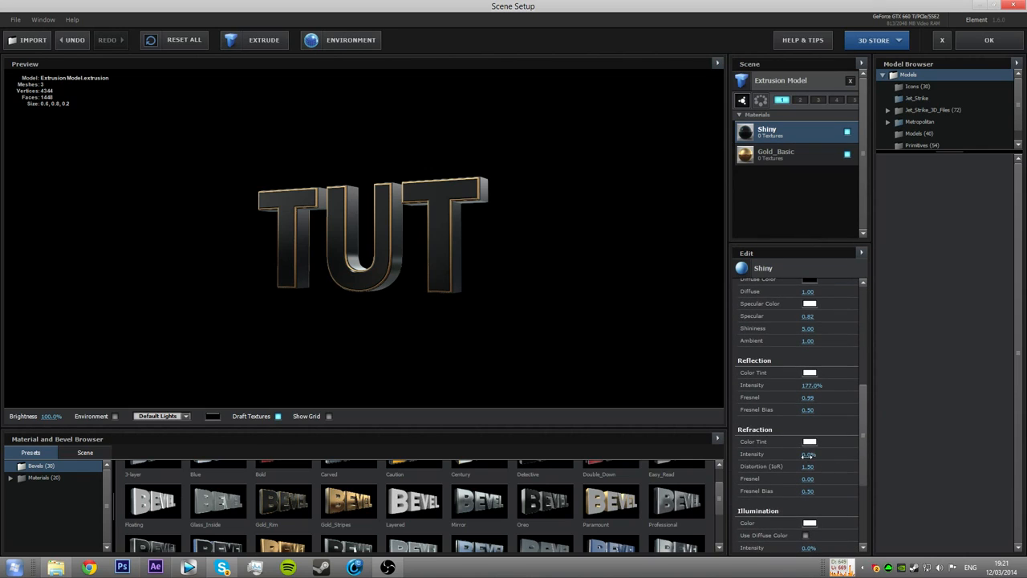
left_click_drag(826, 454, 935, 472)
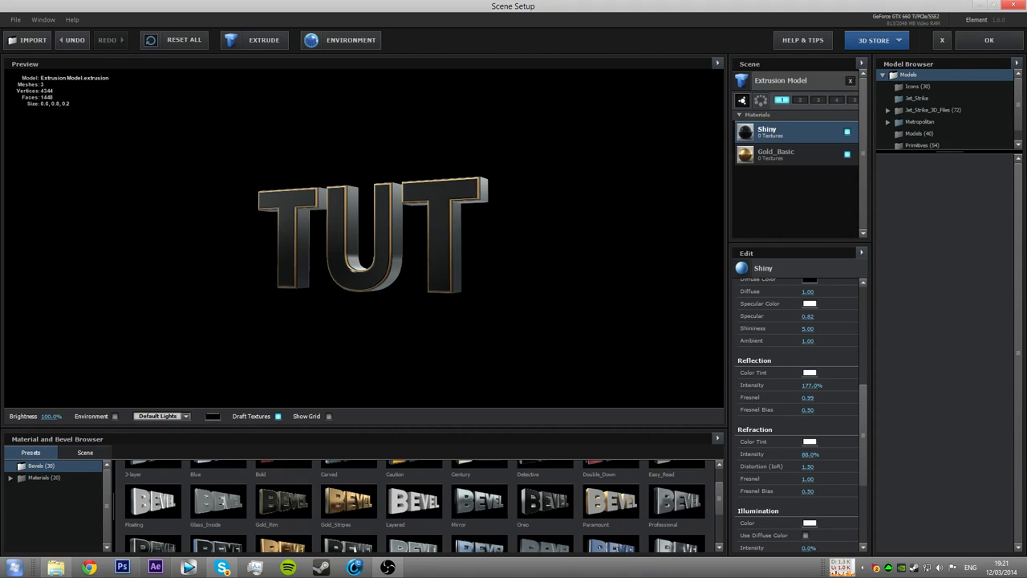
mouse_move(461, 259)
left_mouse_down()
mouse_move(417, 262)
mouse_move(448, 300)
mouse_move(455, 252)
mouse_move(479, 241)
mouse_move(464, 243)
left_mouse_up()
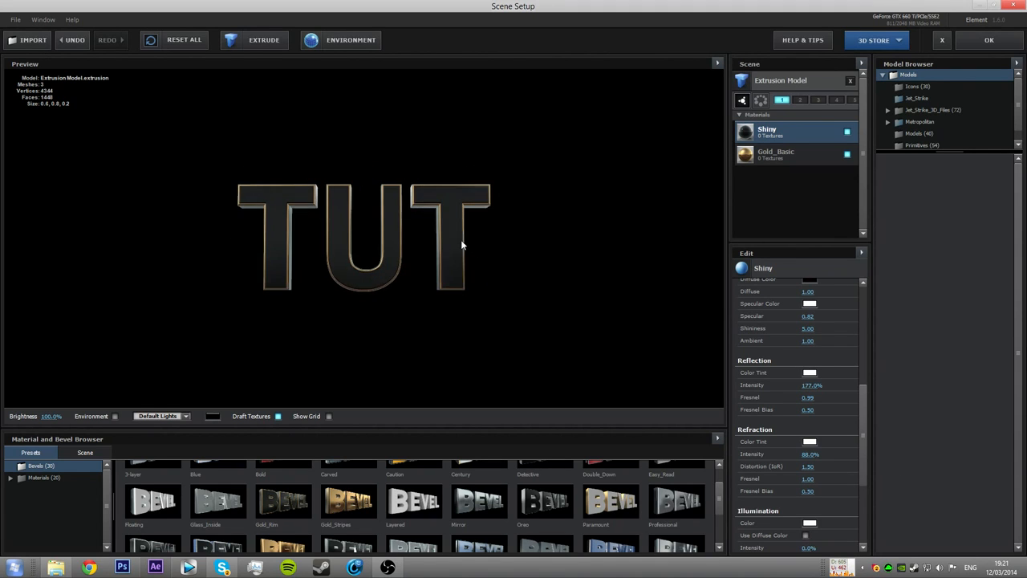
left_click(996, 45)
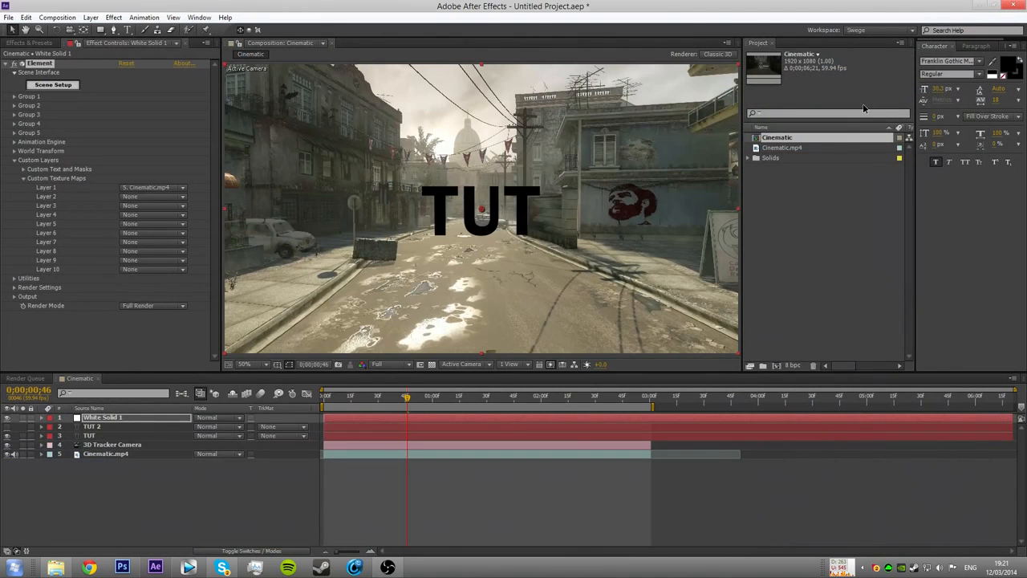
- Show the environment in the scene preview, set its texture to Custom Layer 1 [Cinematic.mp4], and inspect the reflections on the TUT model
left_click(70, 86)
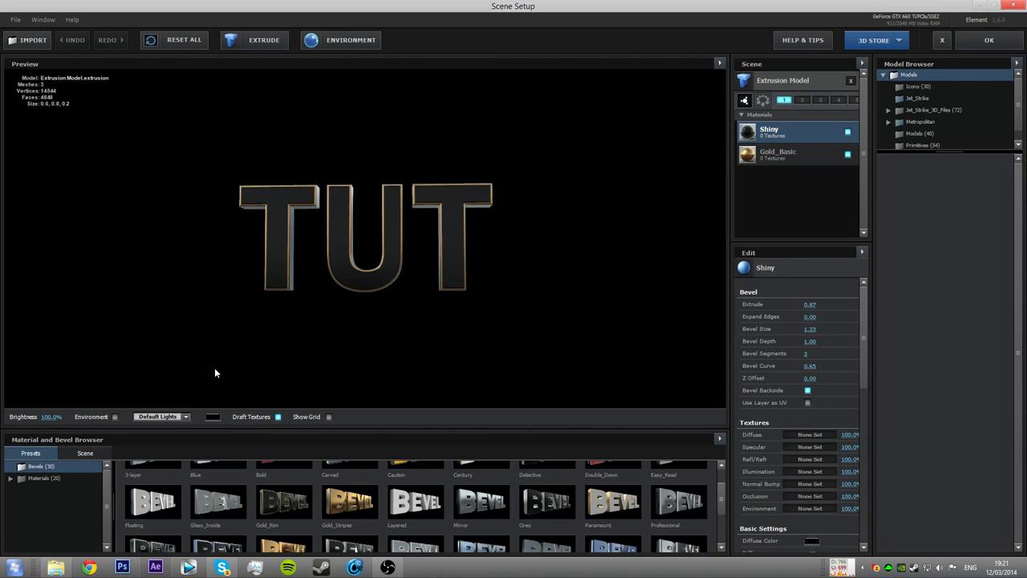
left_click(115, 417)
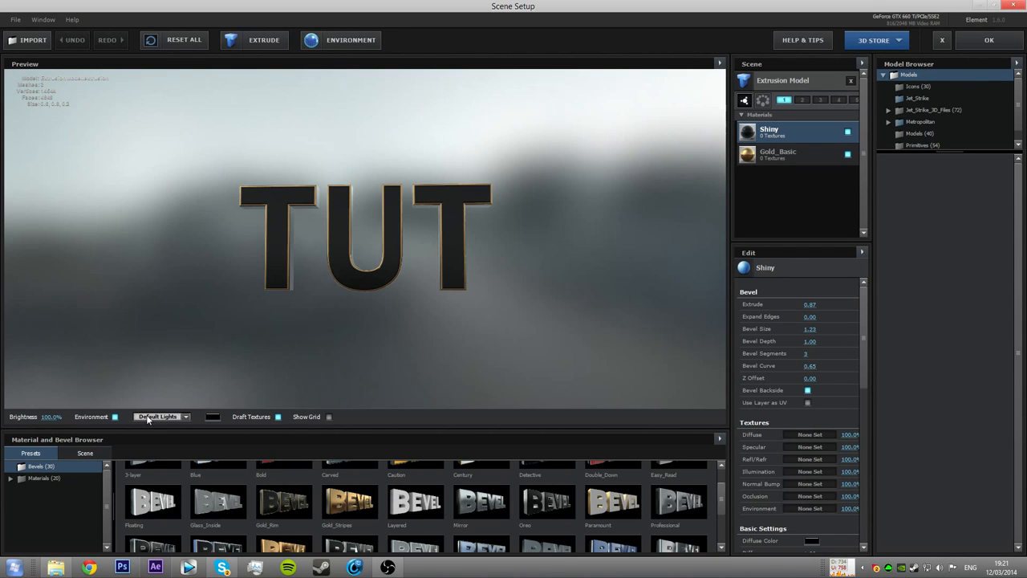
left_click_drag(165, 268, 317, 206)
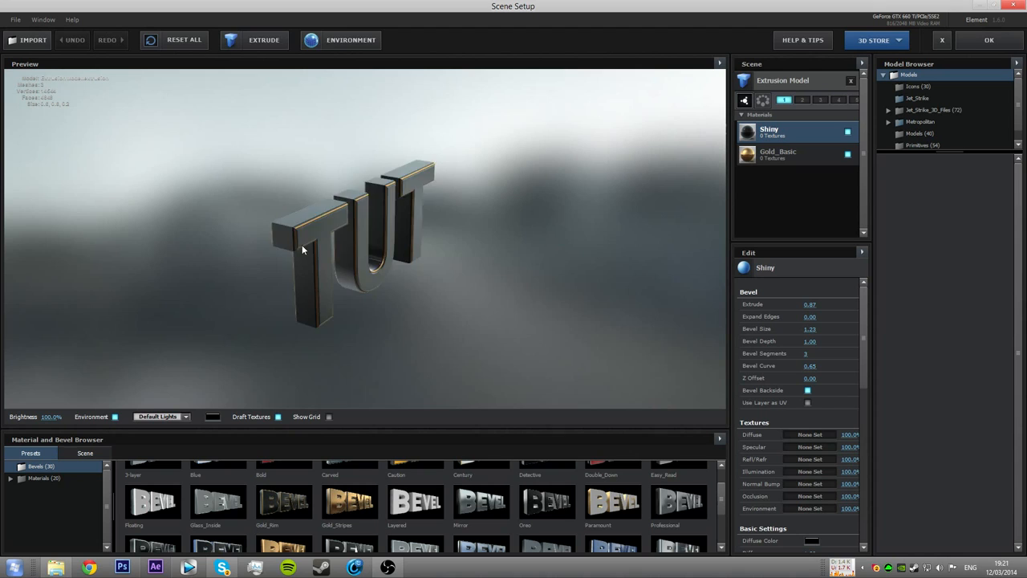
left_click(340, 39)
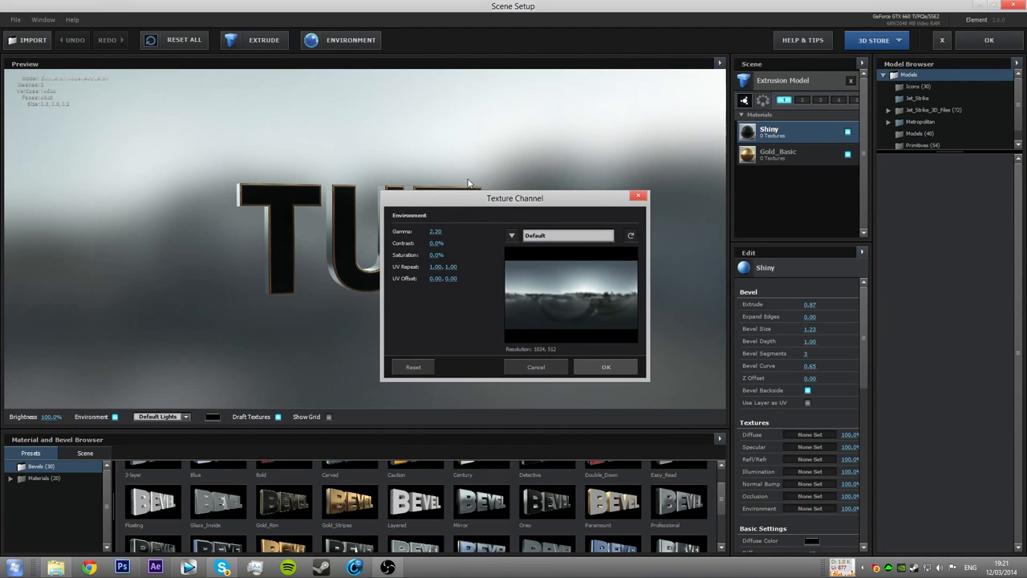
left_click(512, 235)
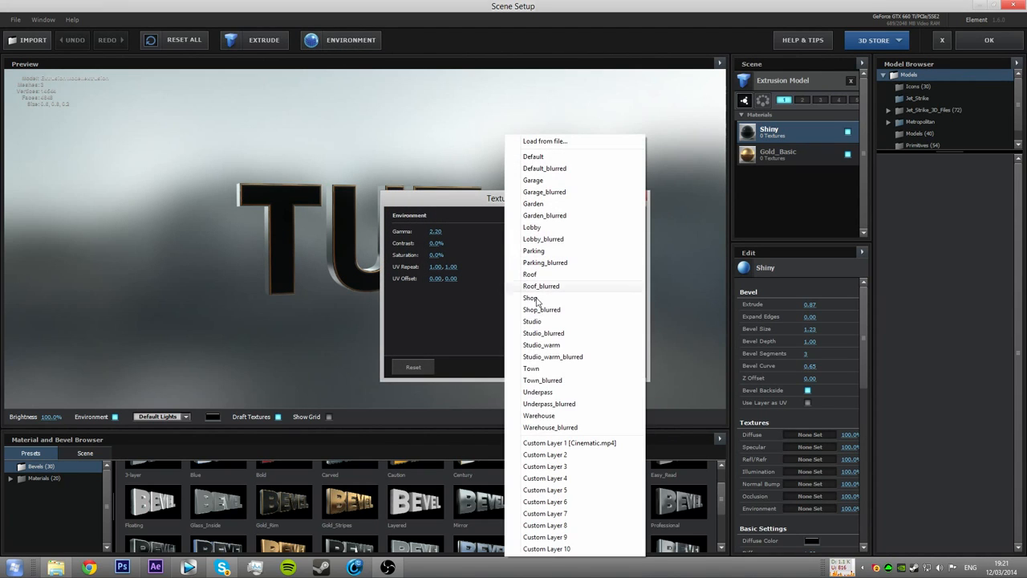
left_click(576, 443)
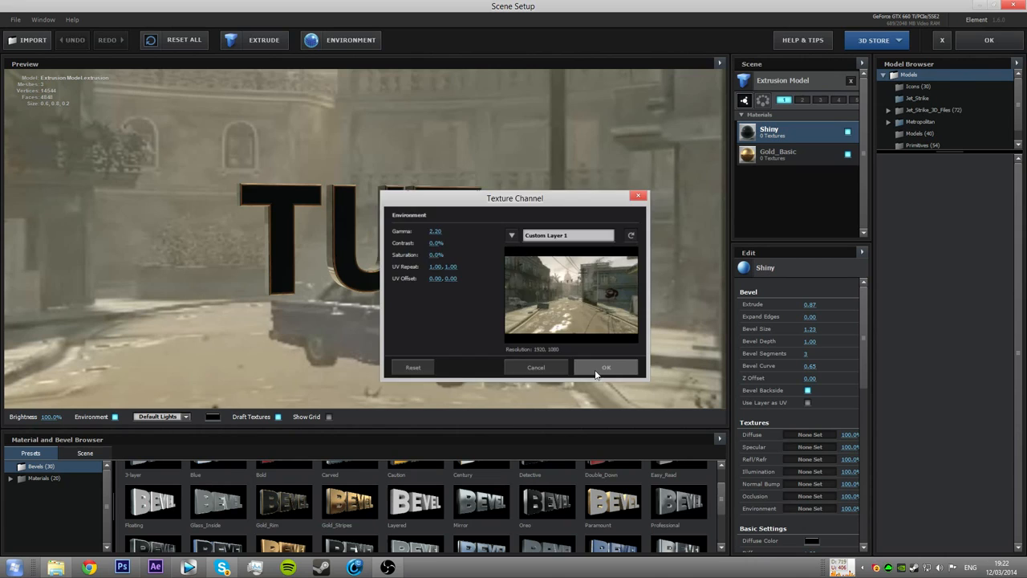
left_click(601, 369)
left_click_drag(368, 251, 403, 233)
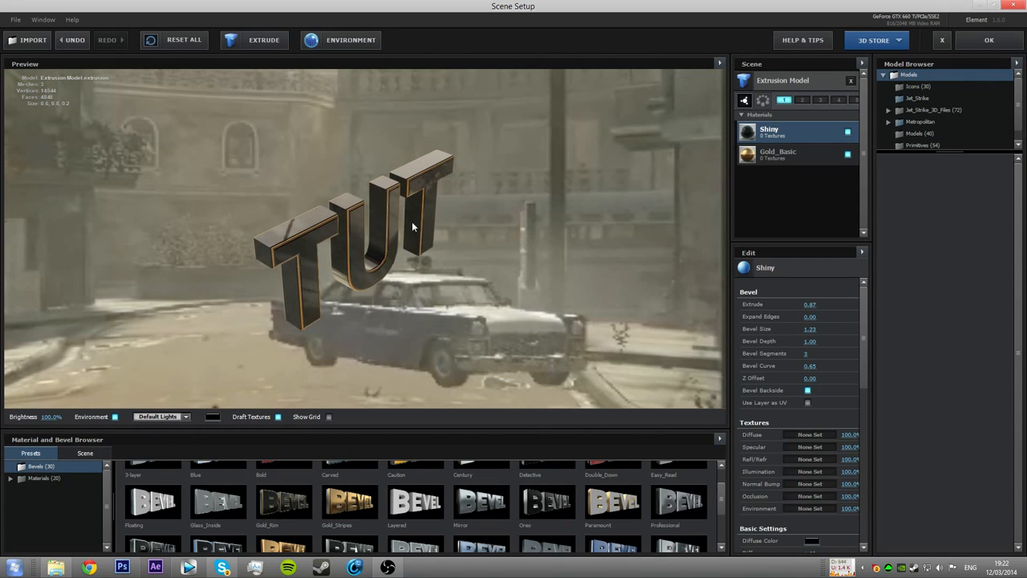
left_click_drag(435, 187, 365, 235)
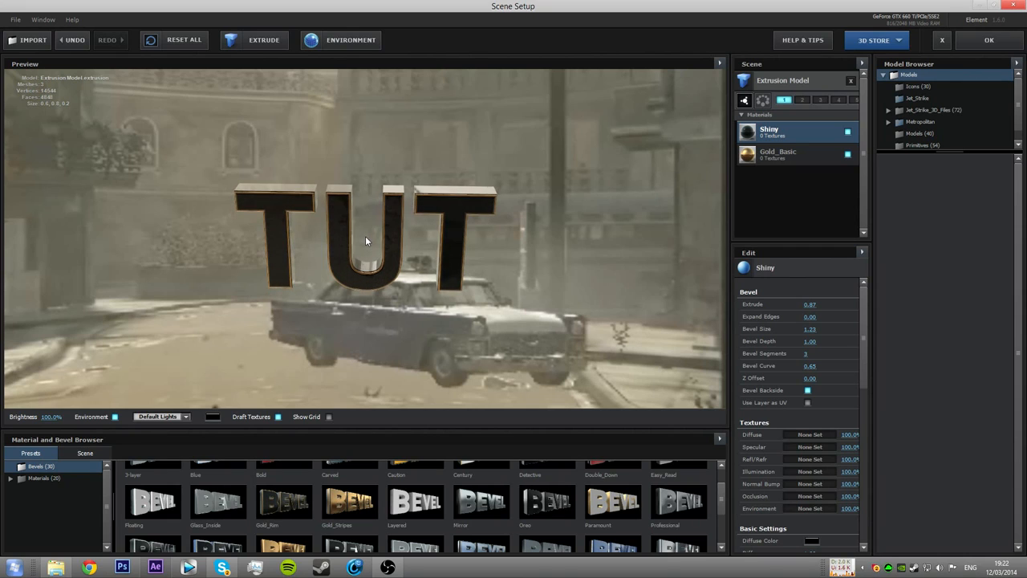
- Set the Shiny material's refraction distortion (IoR) to about 8.54, inspect the model, and accept the scene
scroll(785, 436, "down", 5)
scroll(784, 437, "down", 4)
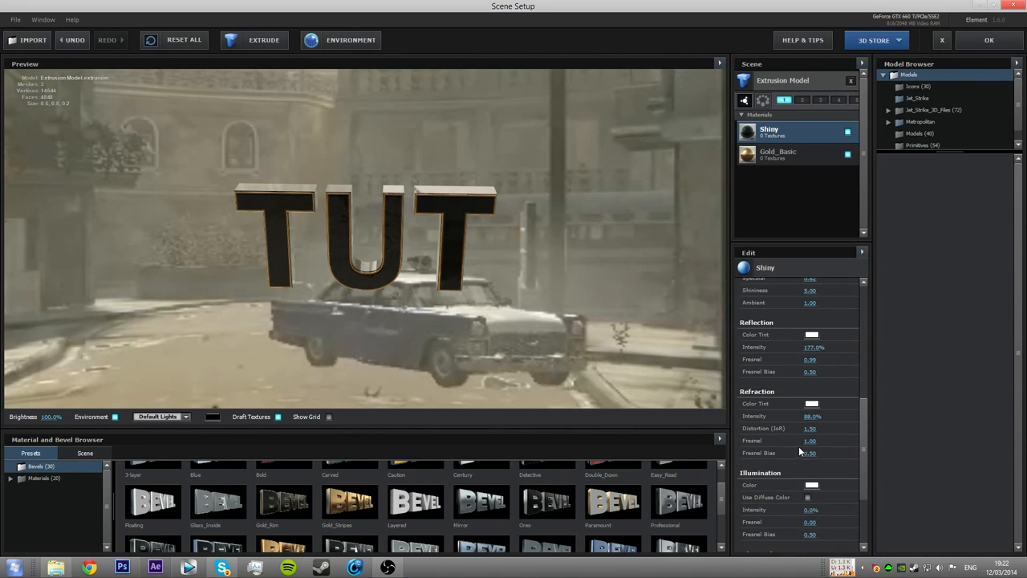
mouse_move(812, 429)
left_mouse_down()
mouse_move(834, 431)
mouse_move(808, 431)
left_mouse_up()
left_click_drag(939, 423, 891, 431)
left_click_drag(989, 411, 561, 440)
left_click_drag(948, 414, 891, 417)
left_click_drag(809, 430, 849, 429)
scroll(757, 321, "up", 2)
mouse_move(394, 241)
left_mouse_down()
mouse_move(421, 261)
mouse_move(399, 302)
mouse_move(402, 245)
left_mouse_up()
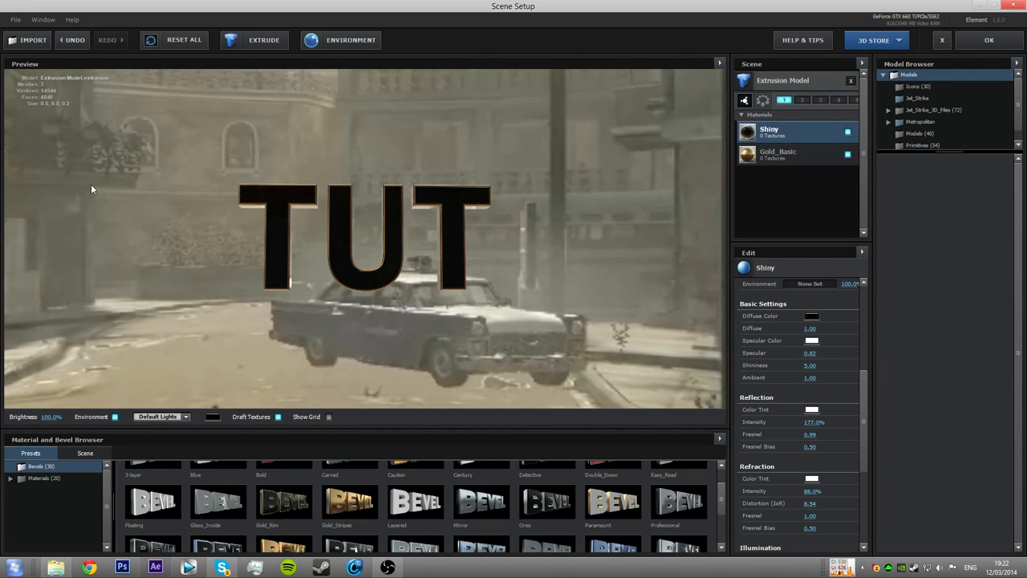
left_click(989, 40)
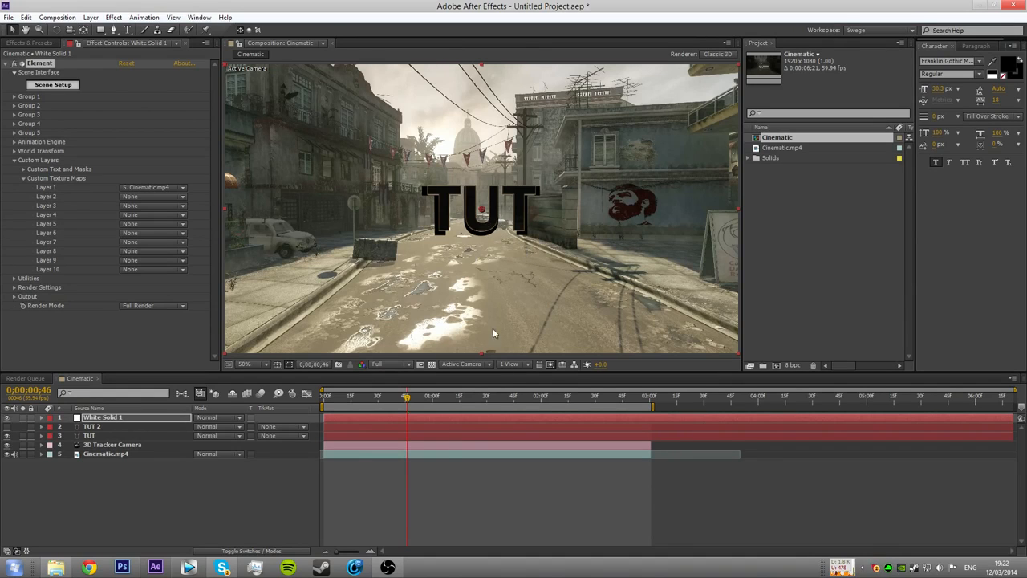
- Check the 3D text along the clip up to 0;00;01;27 and reveal Element's Group 1 Particle Replicator settings
left_click_drag(409, 399, 379, 397)
left_click_drag(444, 393, 482, 396)
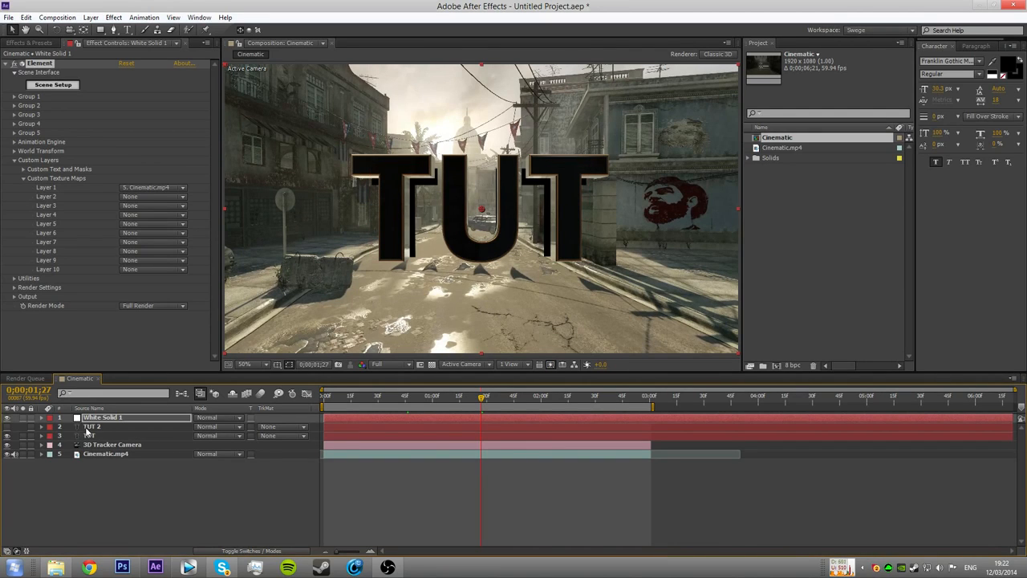
left_click(15, 161)
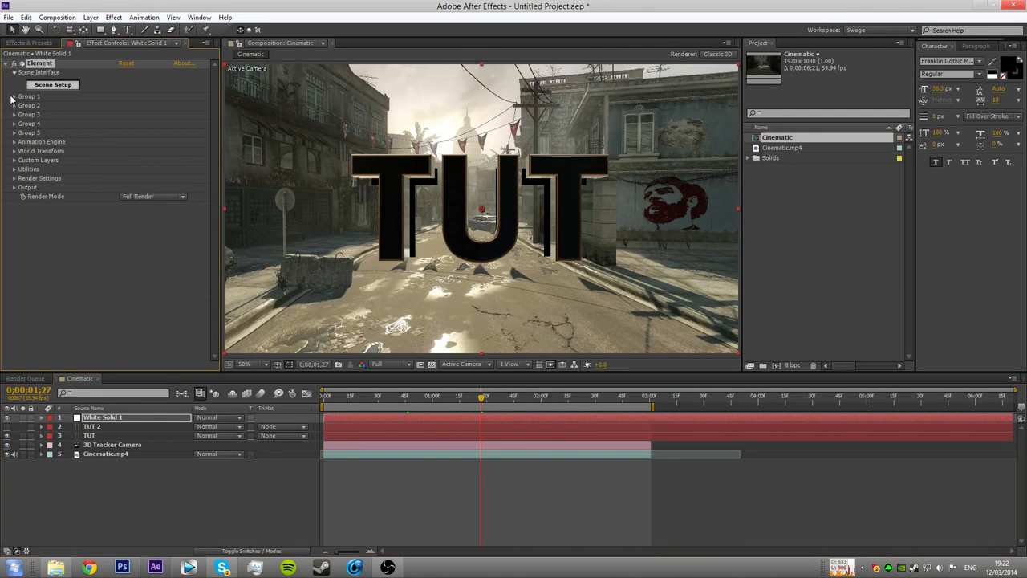
left_click(14, 96)
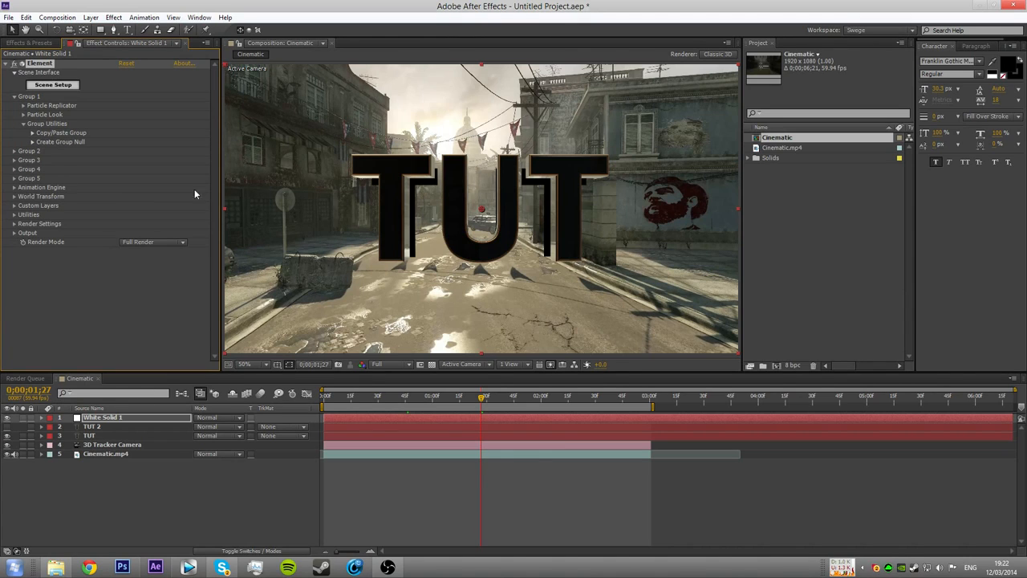
left_click(23, 105)
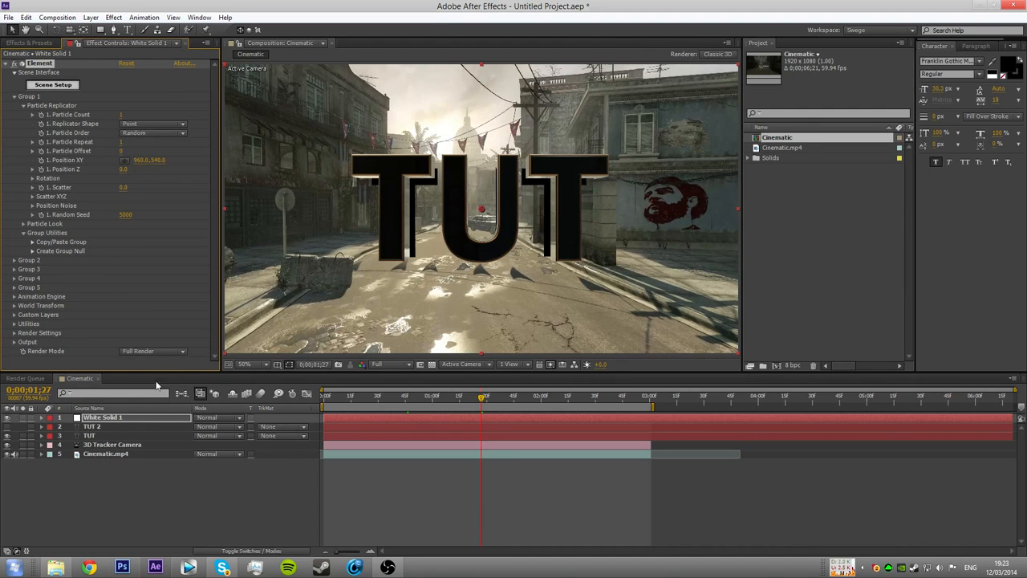
- Rename the TUT 2 layer as Shadow
left_click(86, 436)
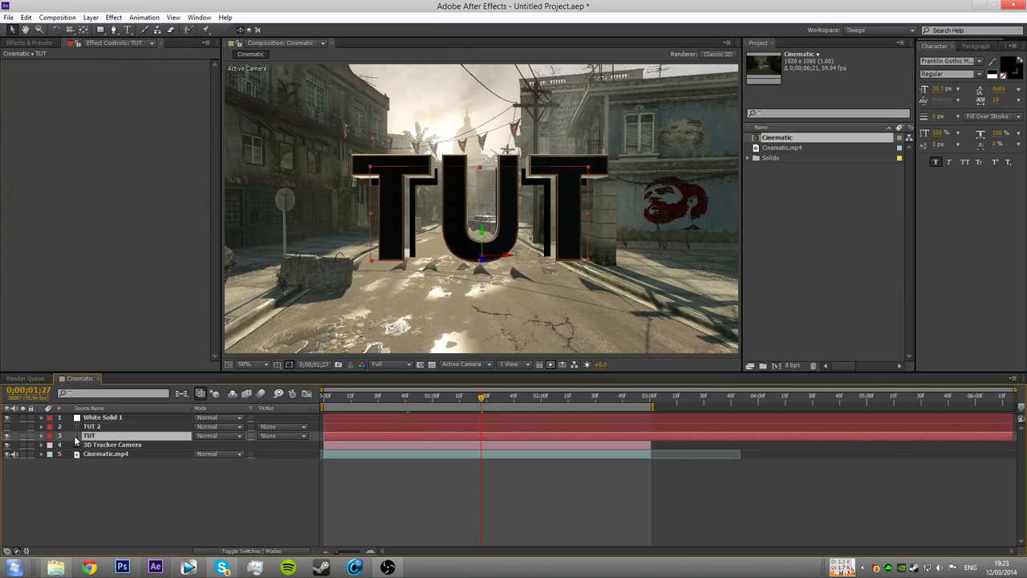
right_click(123, 427)
left_click(145, 420)
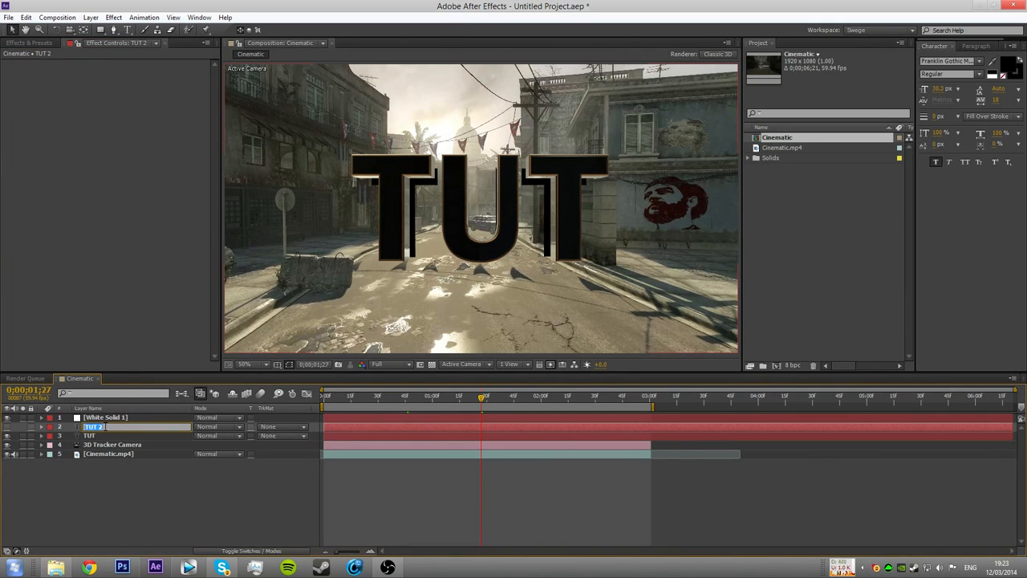
type("S")
key("Return")
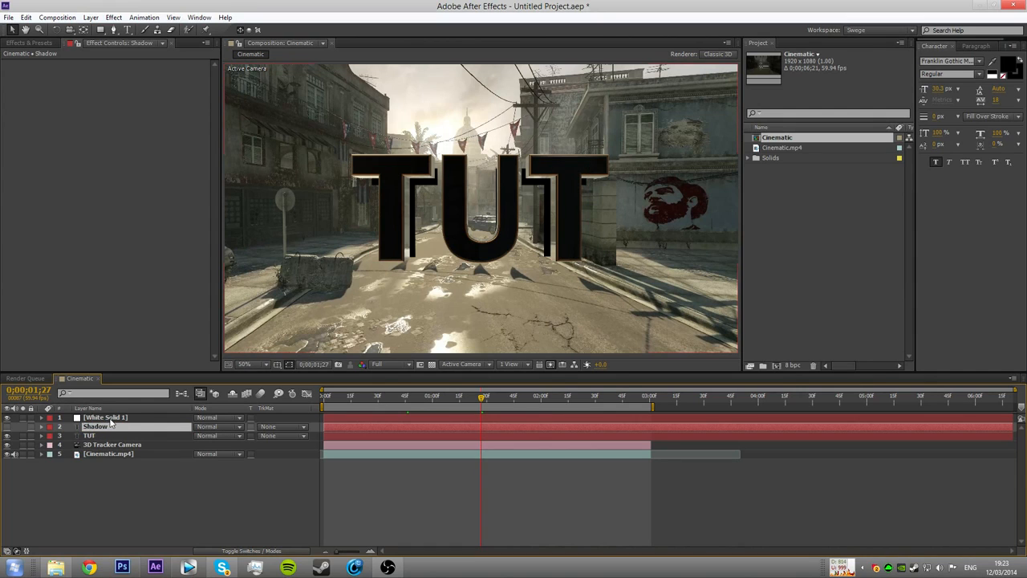
- Reveal the TUT layer's Position values and bring up the white solid's Element settings alongside them
left_click(110, 419)
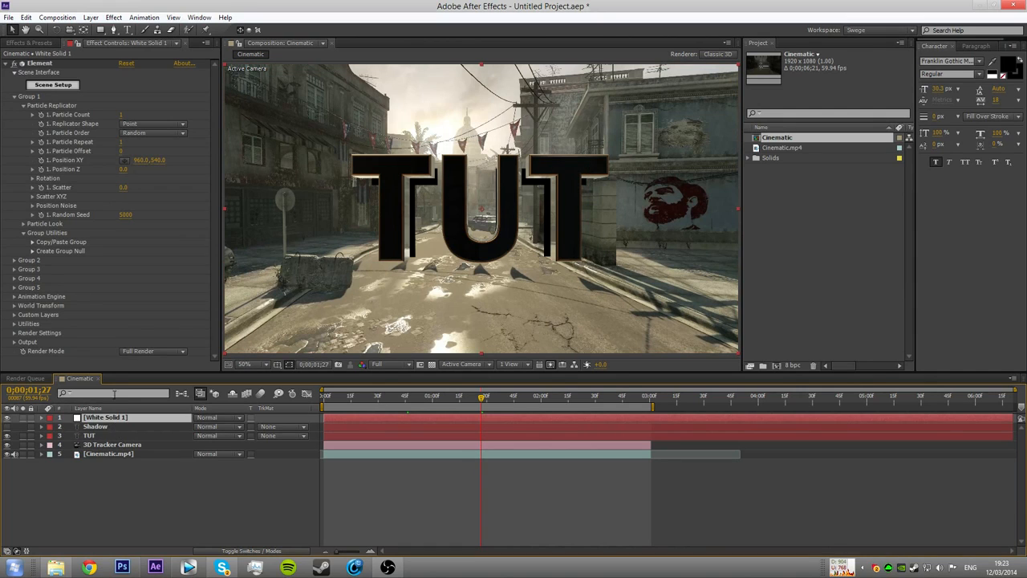
left_click(104, 434)
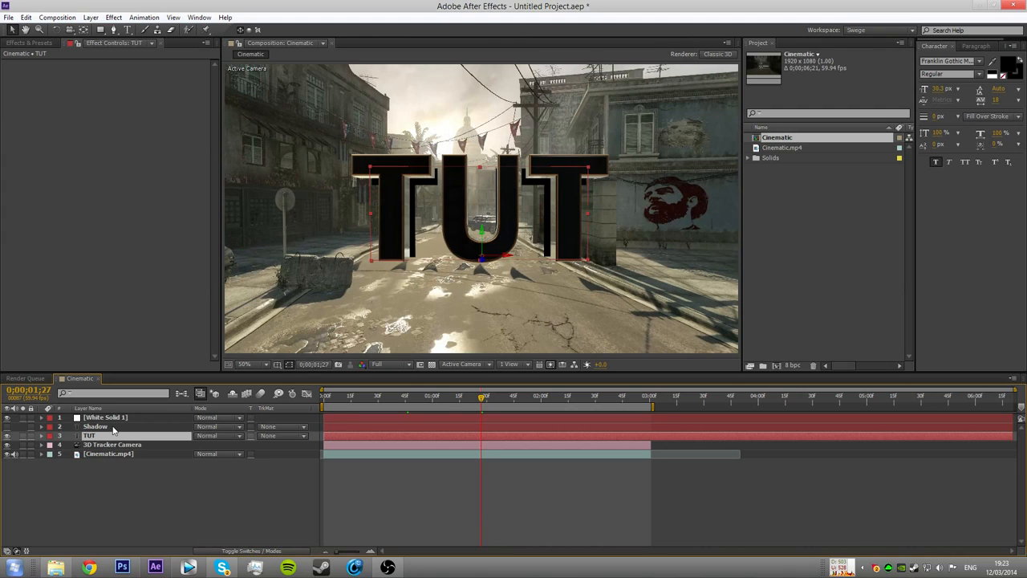
key("p")
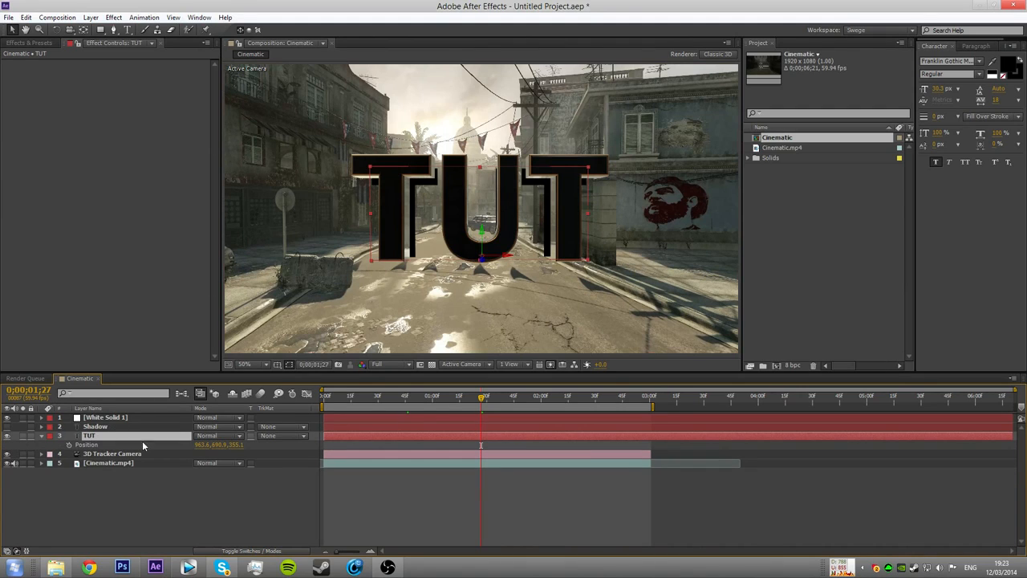
left_click(117, 418)
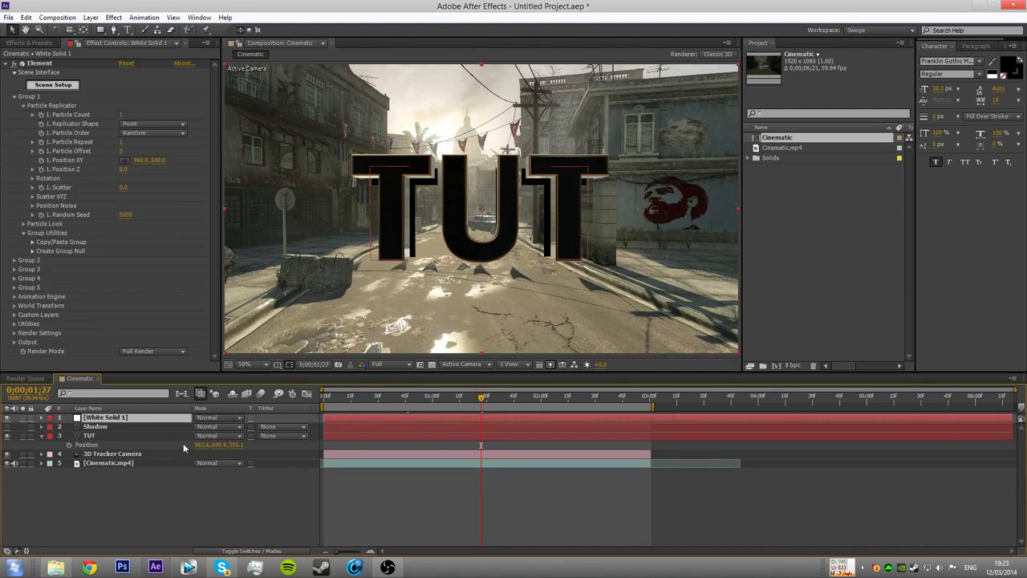
- Copy the TUT layer's X and Y position, 963.6 and 690.9, into Element's Group 1 Position XY
left_click(206, 445)
key("ctrl+c")
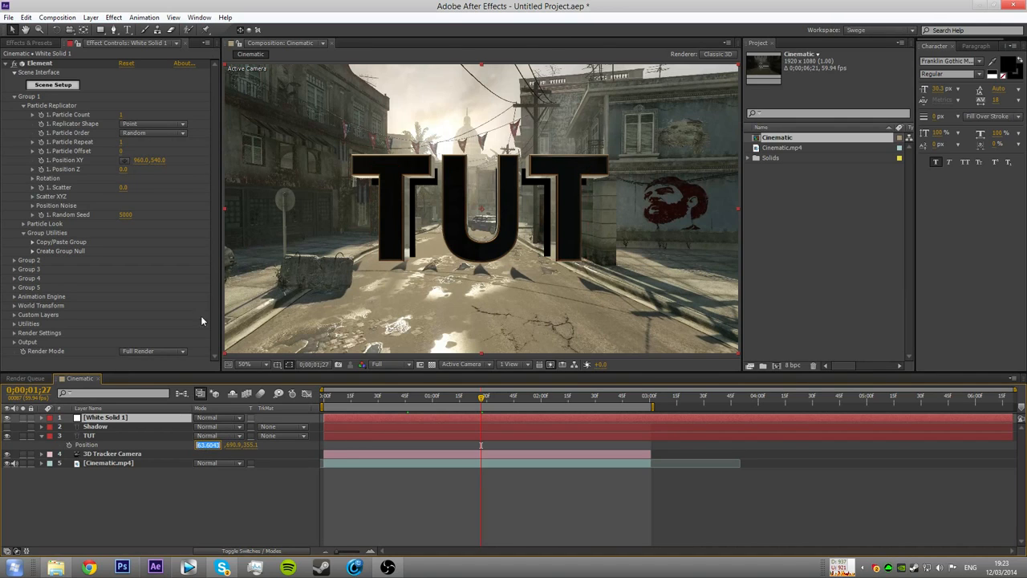
left_click(140, 162)
key("ctrl+v")
left_click(226, 446)
key("ctrl+c")
left_click(158, 162)
key("ctrl+v")
left_click(135, 263)
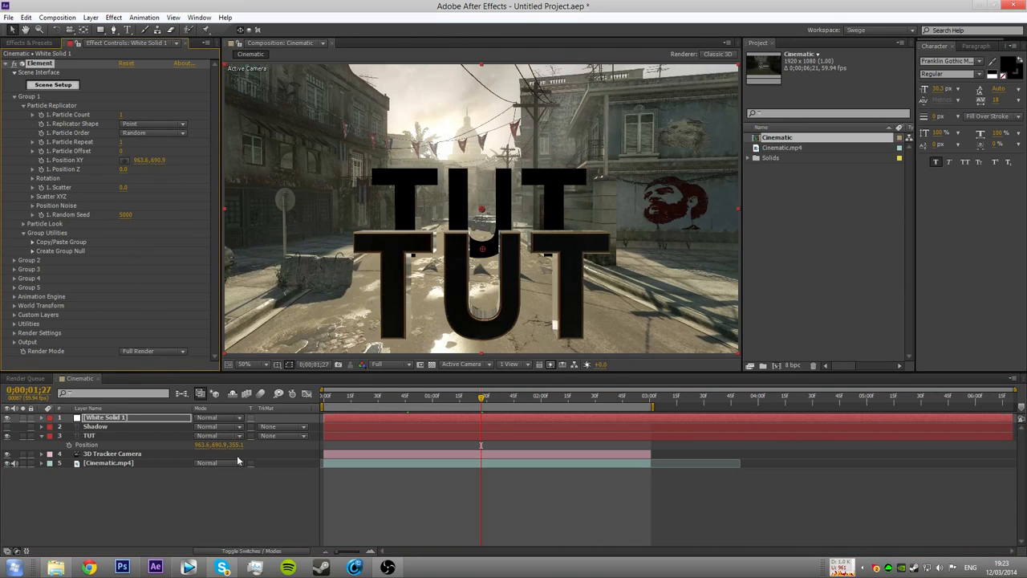
- Set Element's Group 1 Position Z to 355.1 and raise the 3D text to about 959.6, 538.8 in XY
left_click(241, 445)
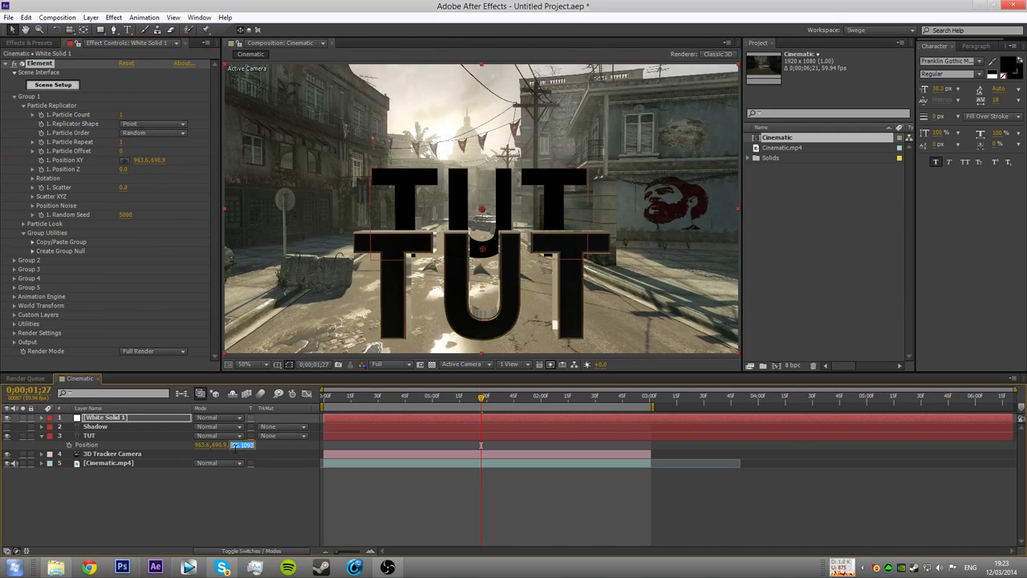
left_click(122, 170)
type("355.1")
key("Return")
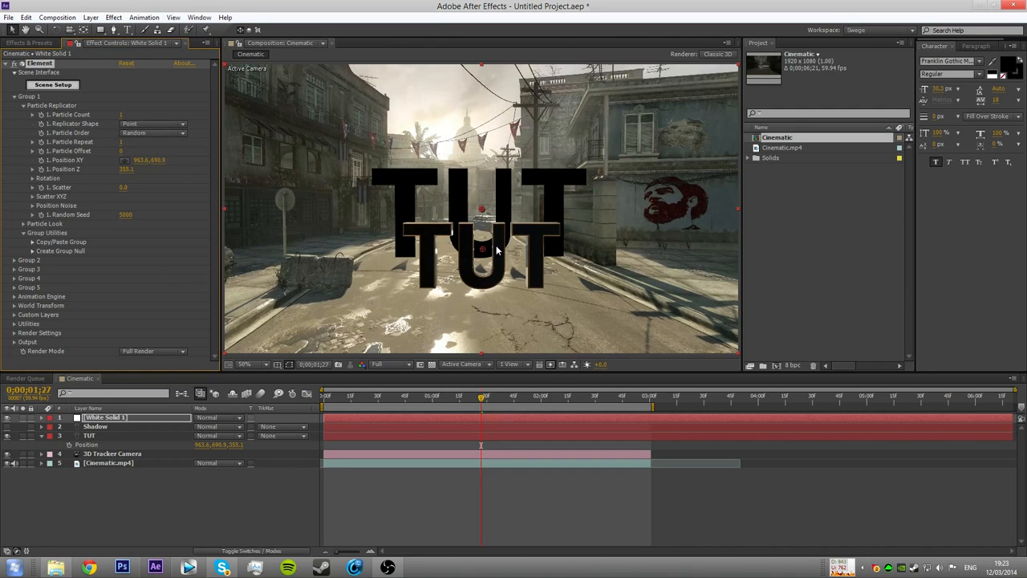
left_click_drag(483, 255, 482, 216)
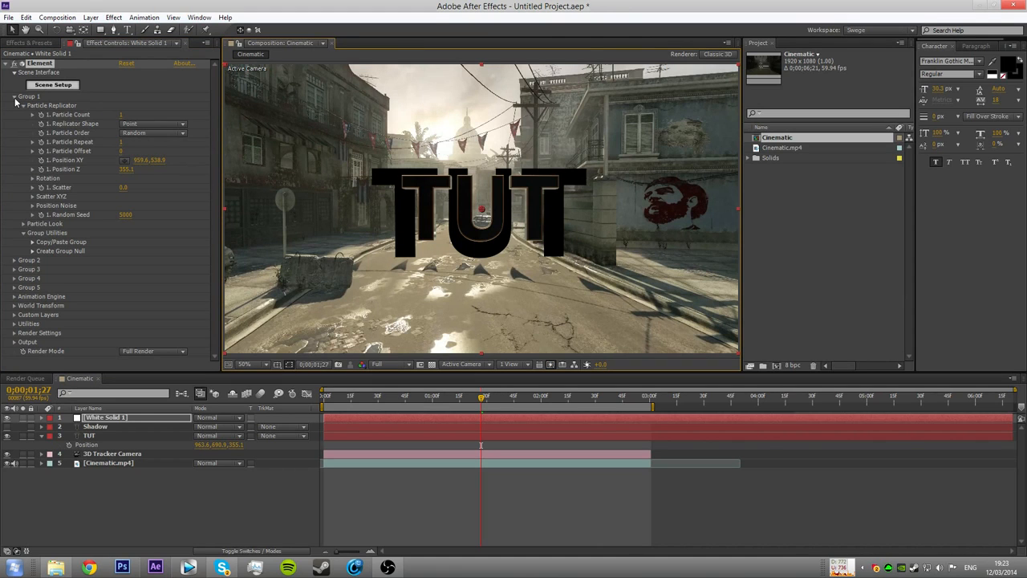
- Enlarge the Element 3D text to match the TUT layer by setting Group 1's Particle Size to 13.83
left_click(23, 105)
left_click(24, 115)
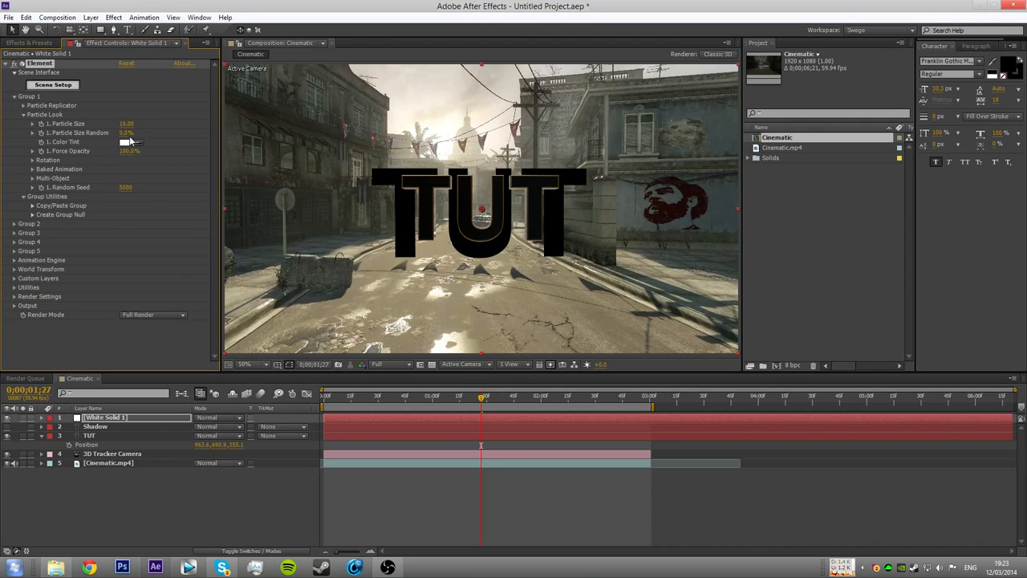
left_click_drag(127, 123, 331, 127)
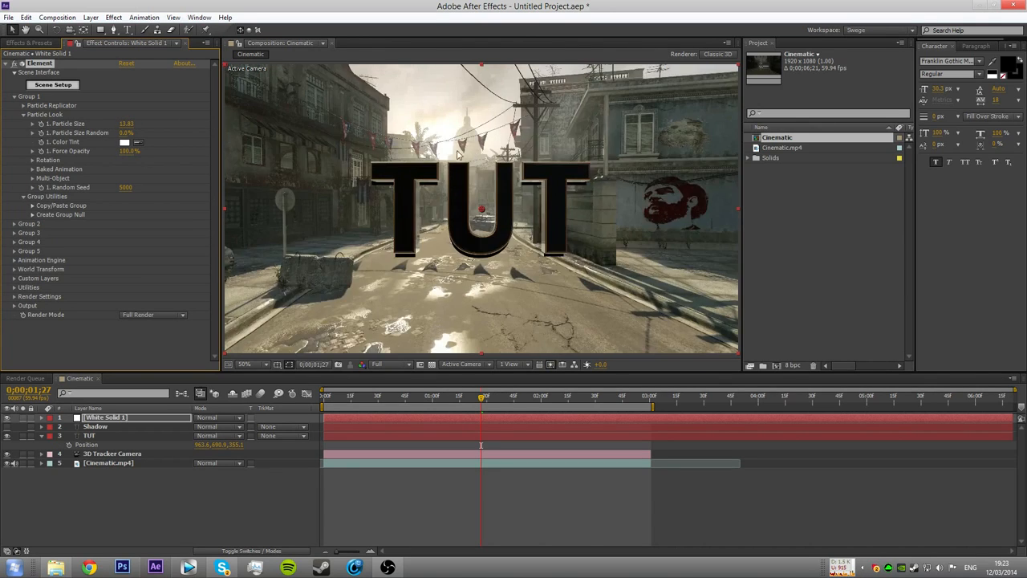
left_click_drag(481, 210, 483, 214)
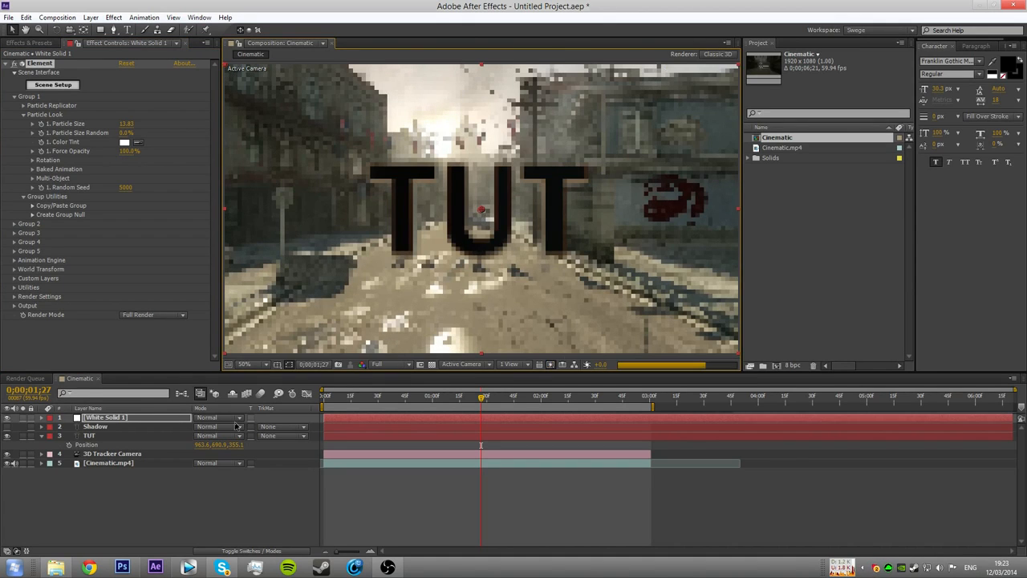
- Hide the original TUT layer and check the Element 3D text alone at 0;00;01;40
left_click(84, 434)
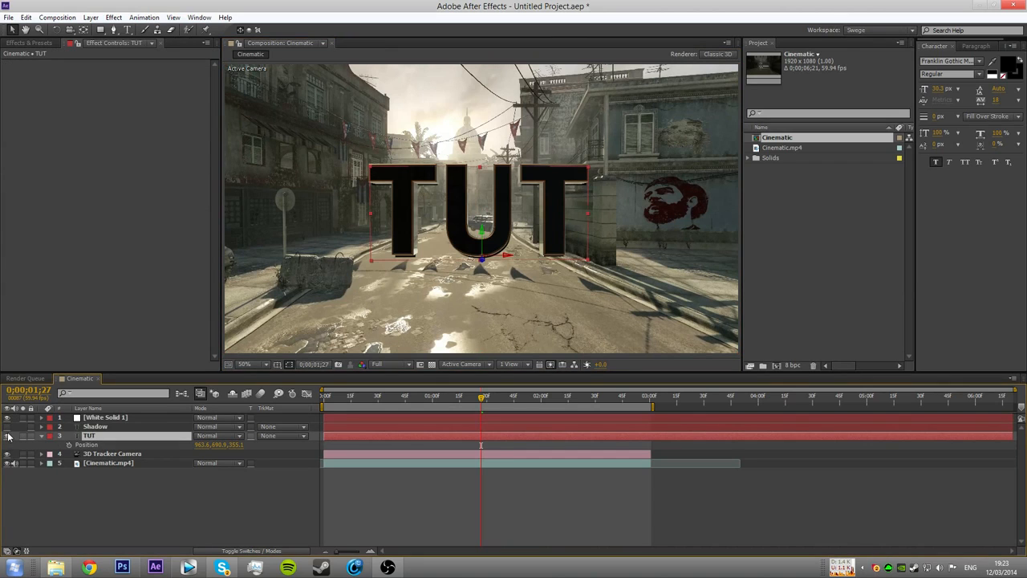
left_click(8, 436)
mouse_move(483, 399)
left_mouse_down()
mouse_move(337, 401)
mouse_move(585, 399)
mouse_move(504, 401)
left_mouse_up()
left_click(97, 418)
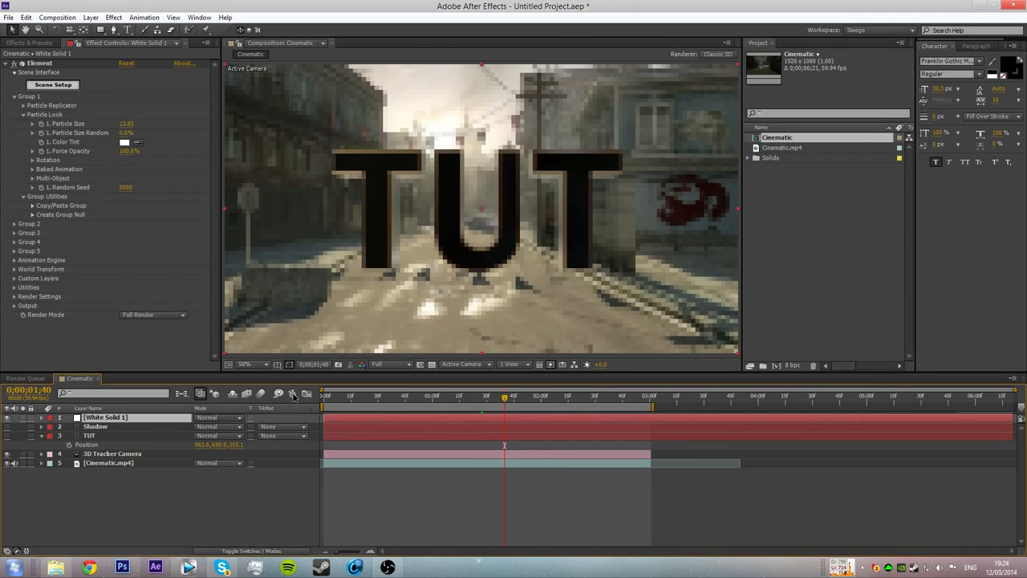
left_click(32, 65)
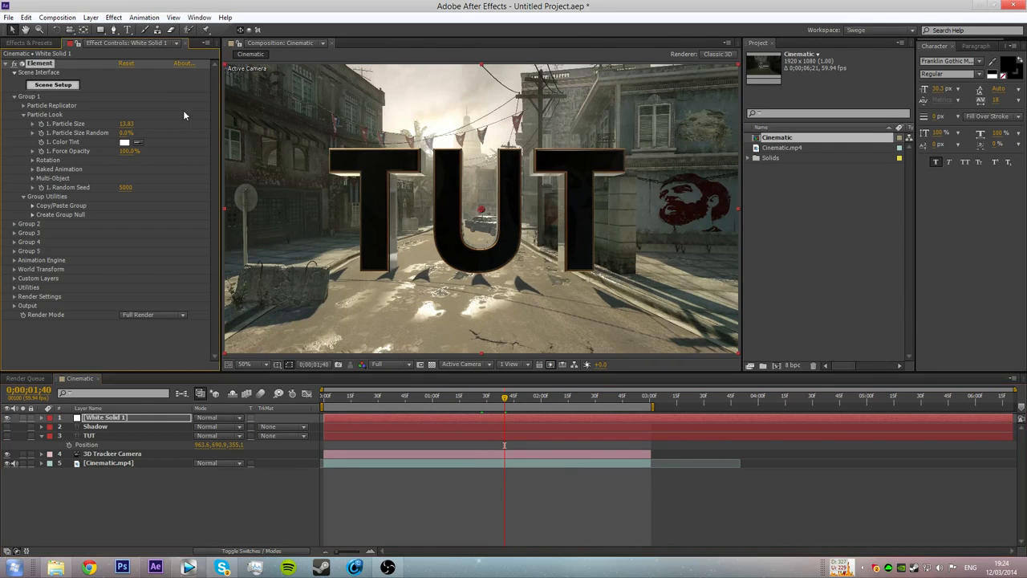
left_click(481, 212)
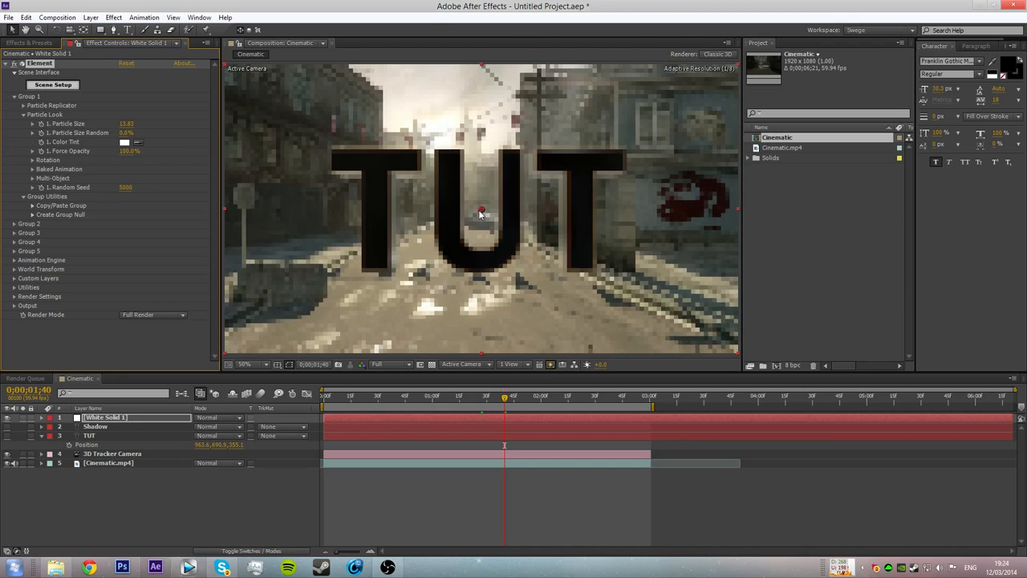
- Add a shadow-casting spot light to the composition while viewing the frame at 0;00;00;39
left_click_drag(496, 401, 394, 381)
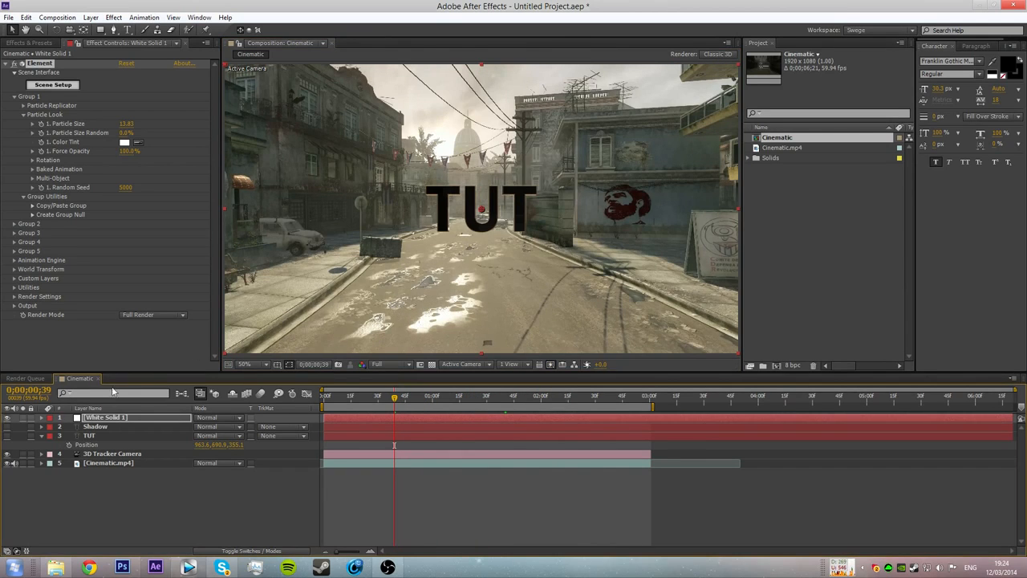
right_click(132, 477)
mouse_move(161, 368)
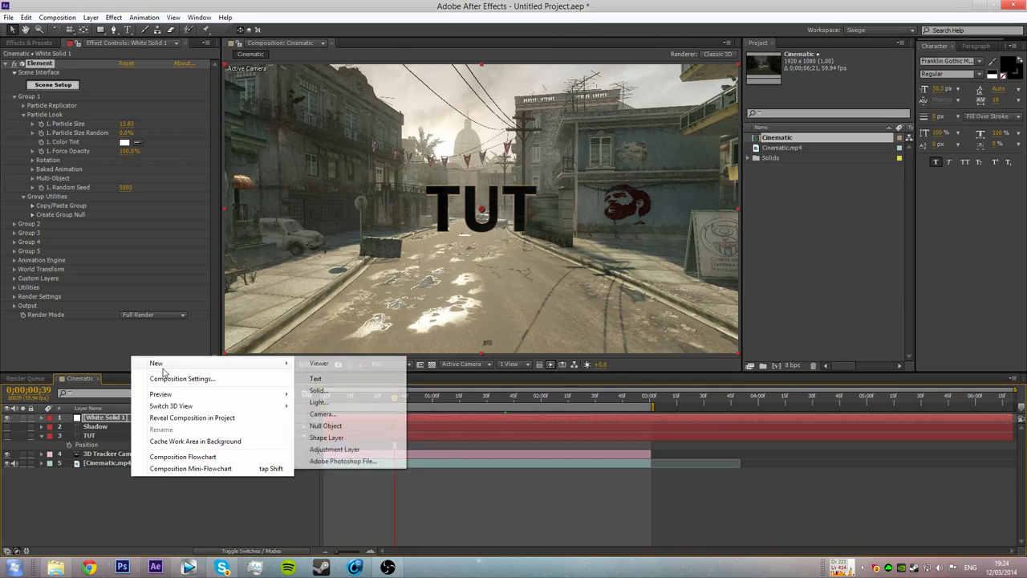
left_click(337, 403)
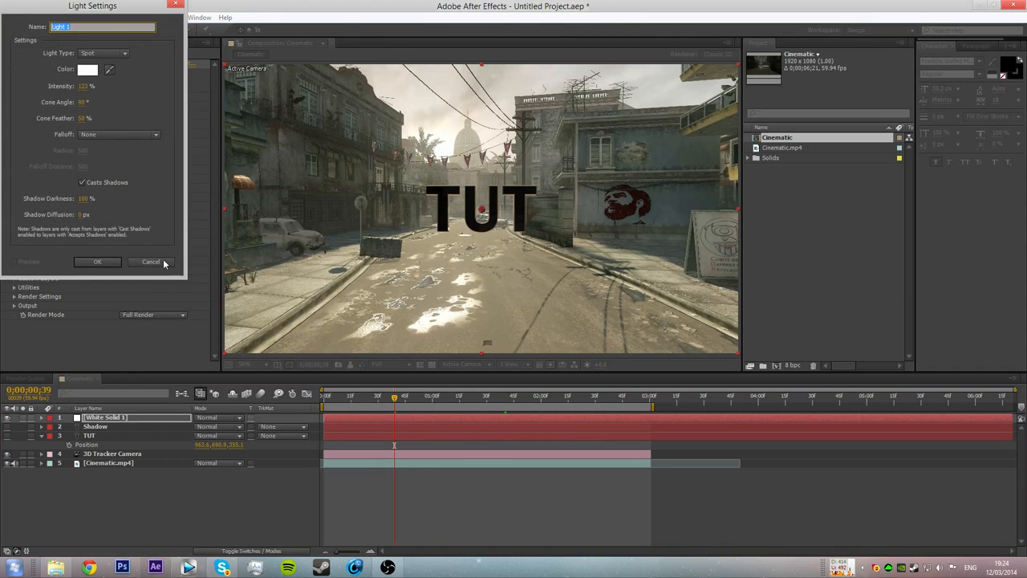
left_click(97, 262)
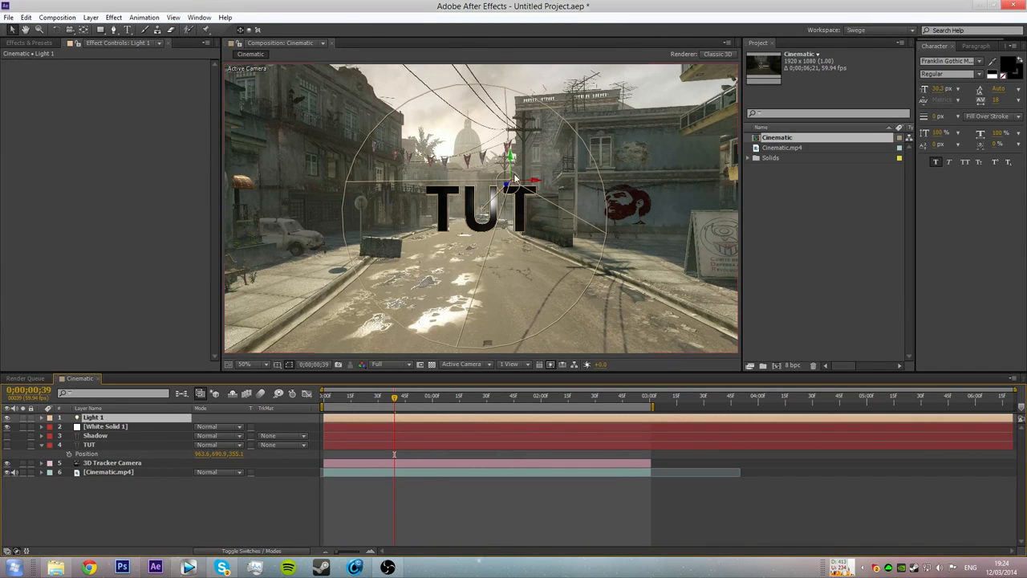
- Place the spot light in the sky above the first T of the TUT text and adjust where it aims
left_click_drag(511, 166, 494, 69)
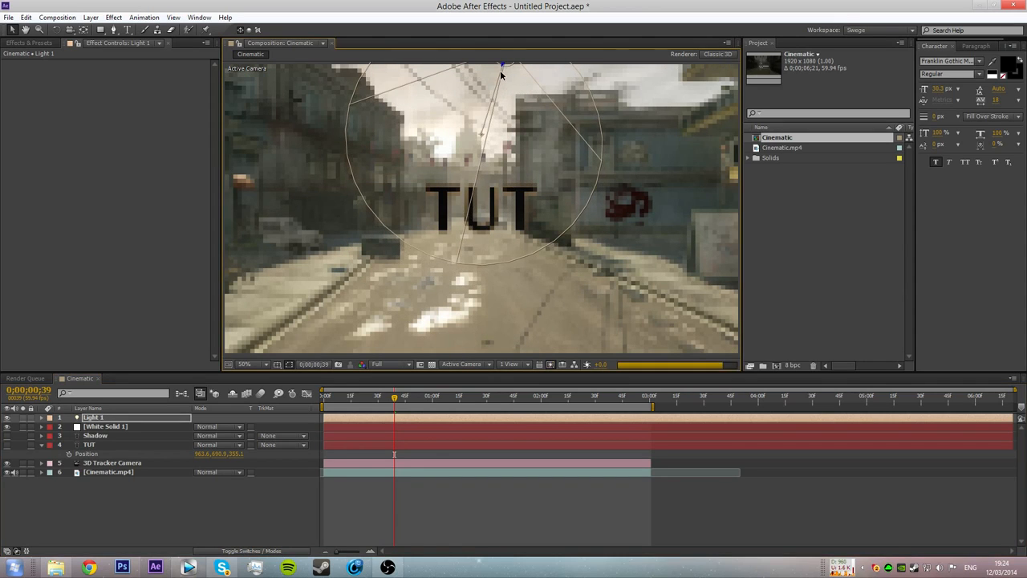
key("comma")
left_click_drag(507, 131, 456, 193)
key("period")
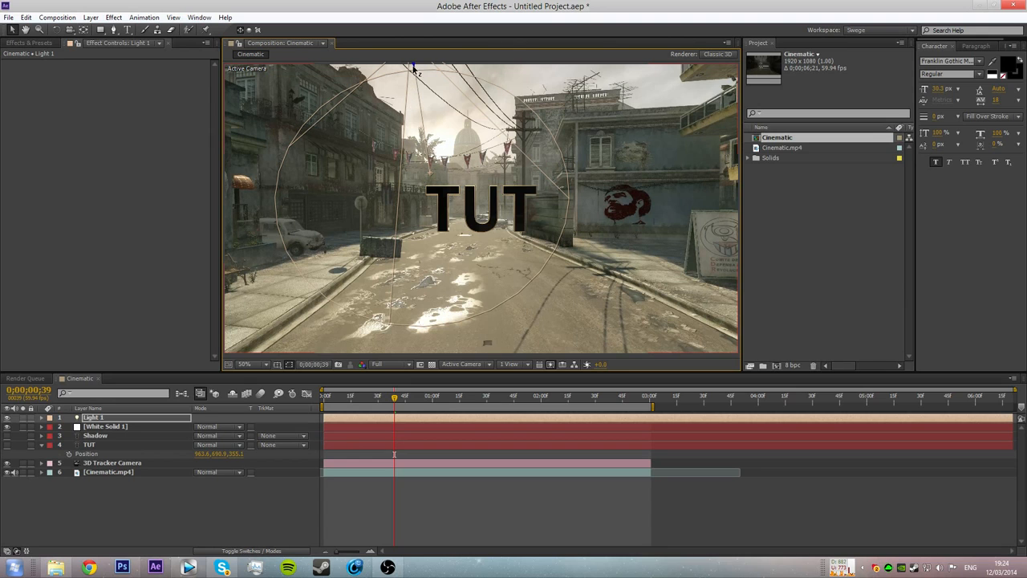
left_click_drag(413, 69, 436, 115)
left_click_drag(431, 188, 447, 146)
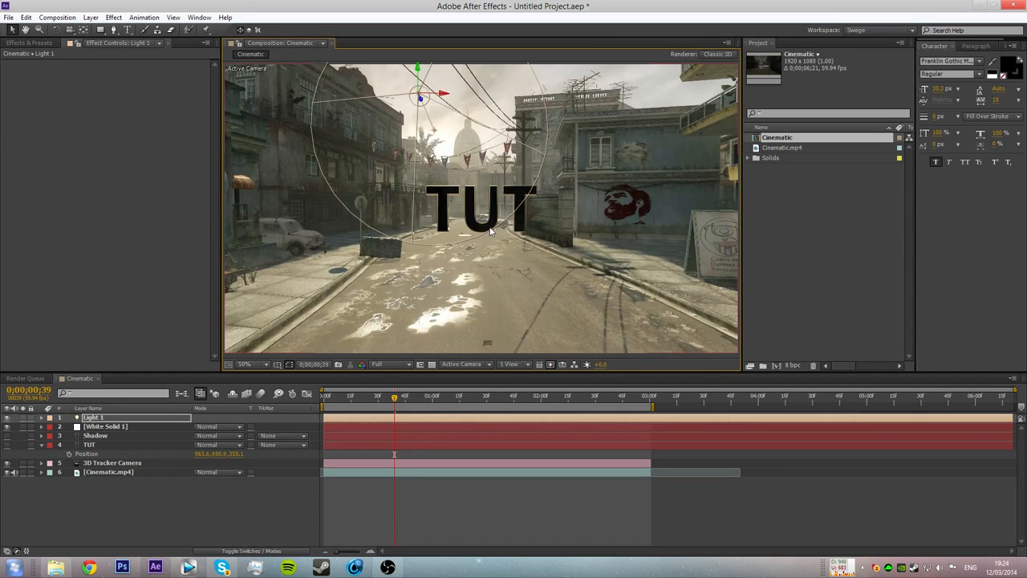
scroll(491, 231, "up", 2)
scroll(479, 219, "down", 2)
left_click_drag(435, 129, 442, 143)
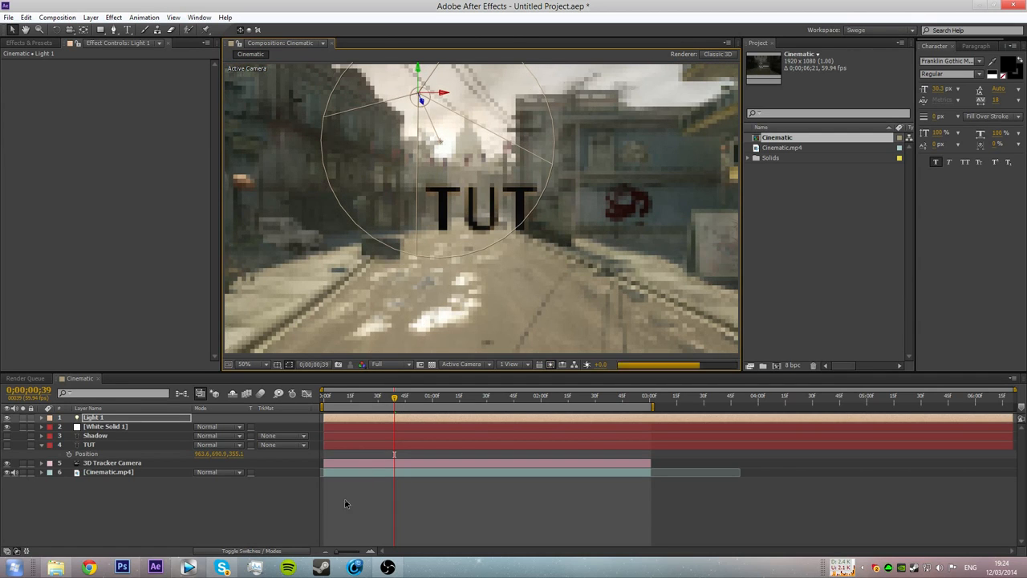
- Compare the TUT text with and without the spot light by deleting the light and undoing the deletion
left_click(346, 504)
scroll(440, 309, "up", 2)
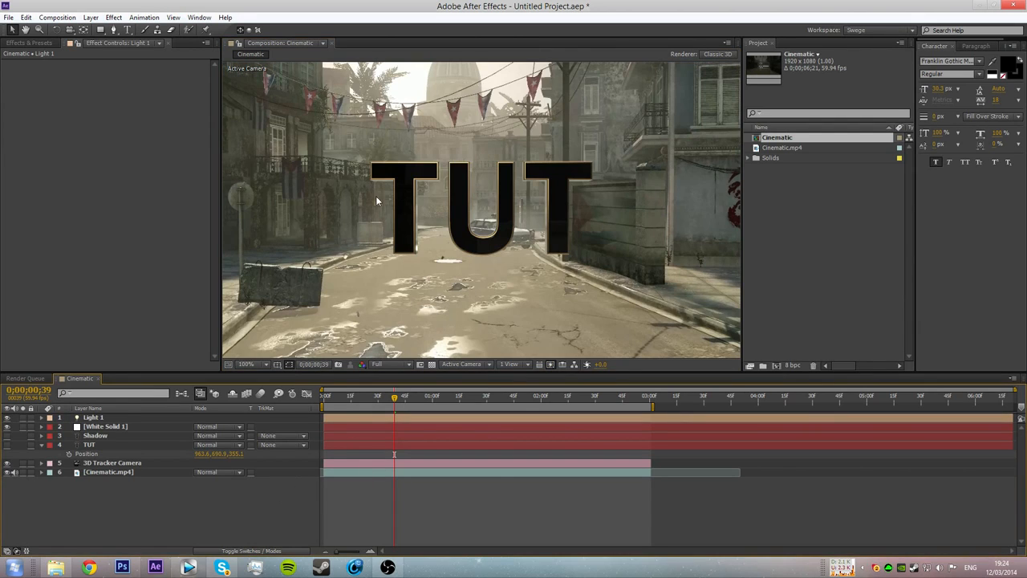
left_click(103, 419)
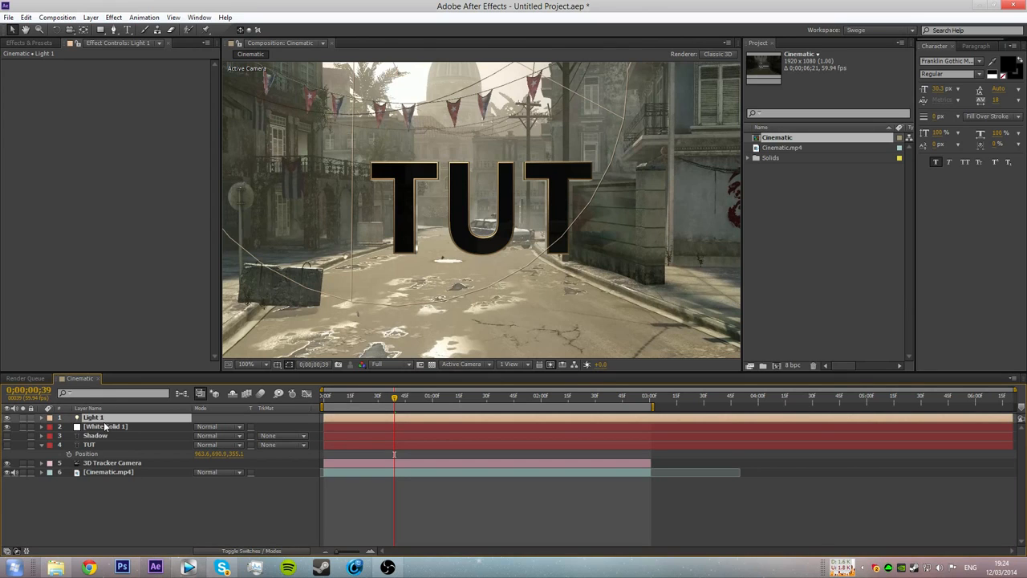
key("Delete")
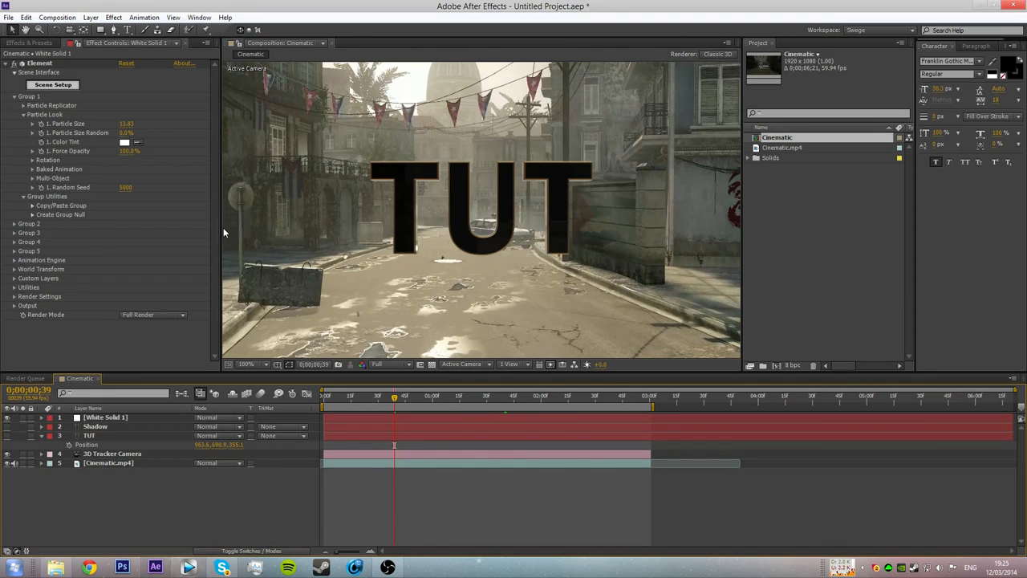
key("ctrl+z")
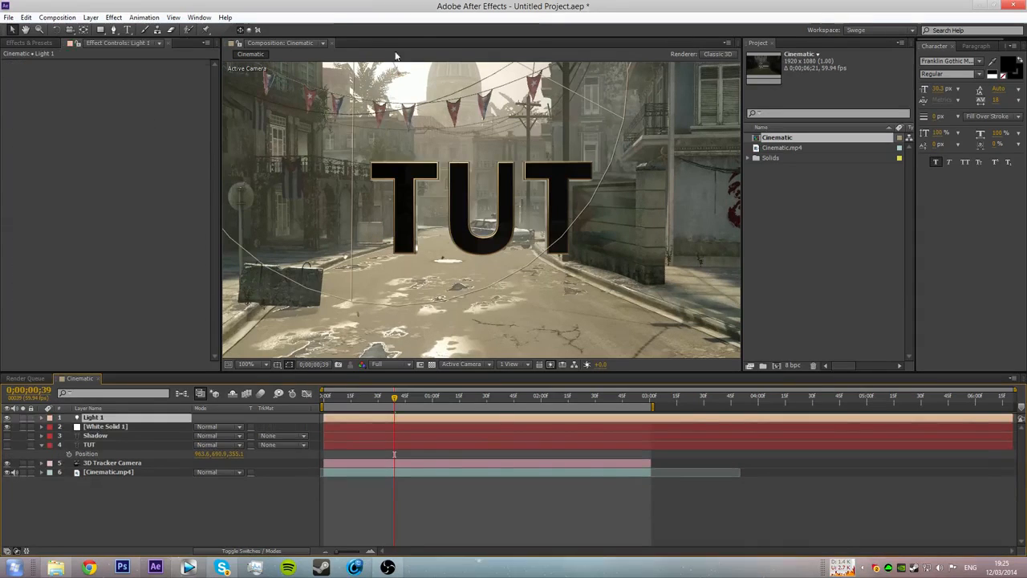
left_click(246, 492)
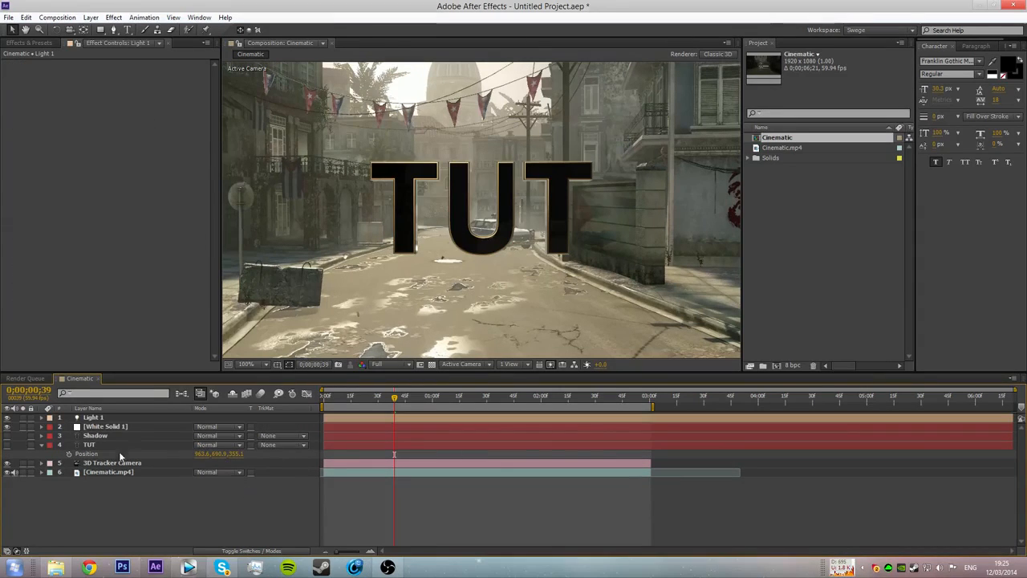
- Collapse the TUT layer's properties and make the Shadow layer visible at 0;00;00;27
left_click(42, 444)
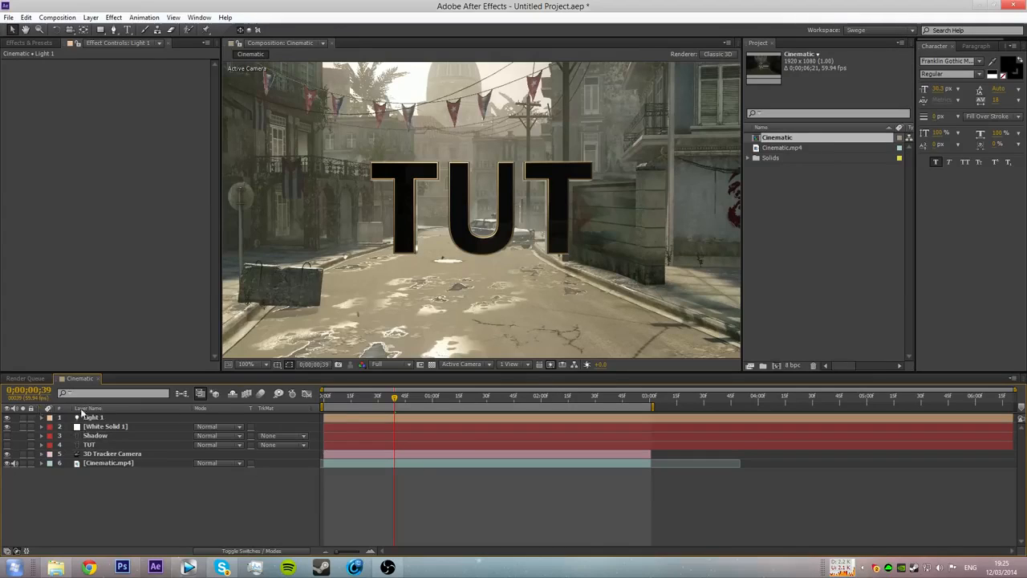
left_click_drag(394, 397, 372, 400)
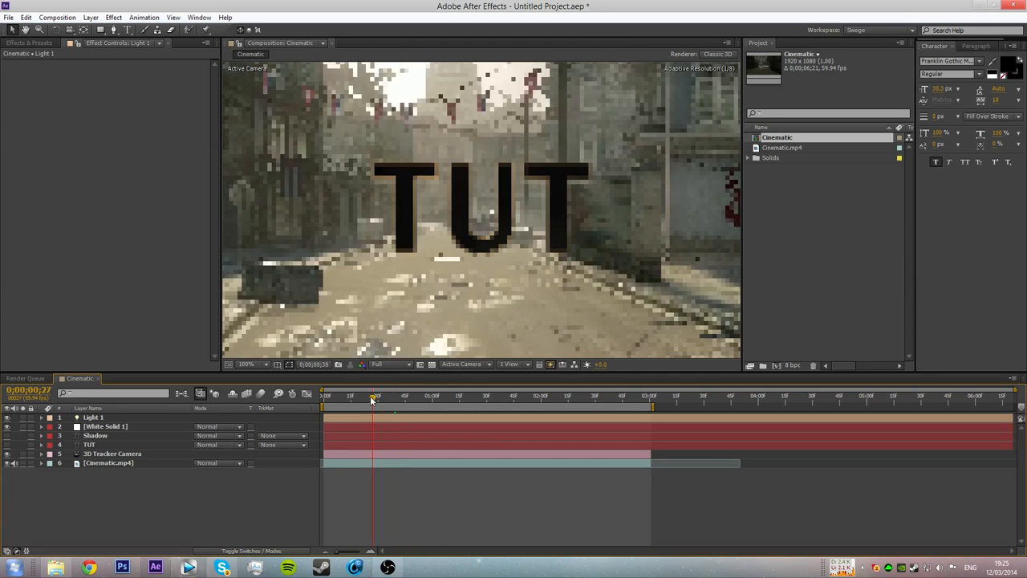
scroll(395, 339, "down", 2)
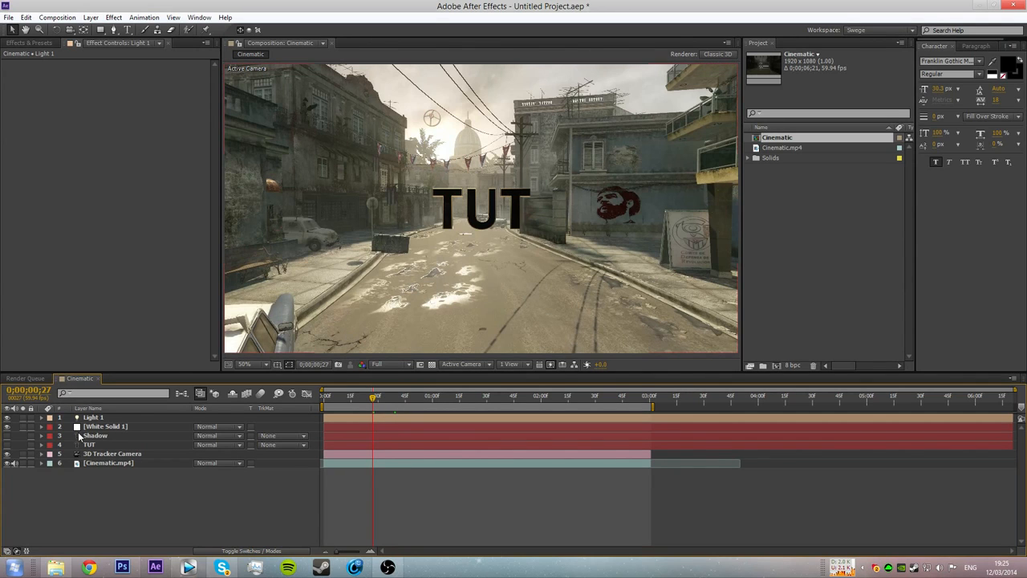
left_click(6, 436)
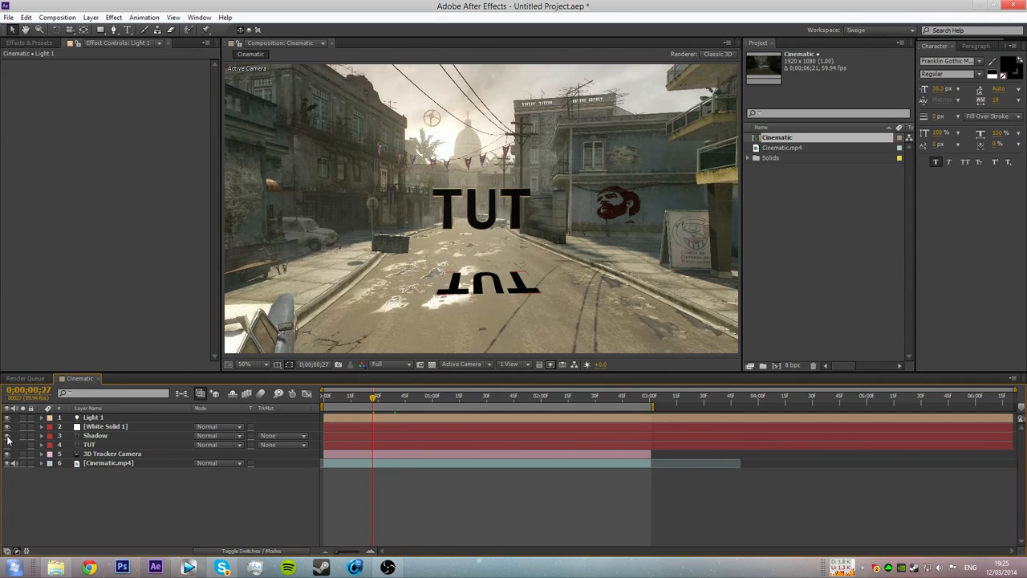
- Find the Fast Blur effect and apply it to the Shadow layer
left_click(29, 43)
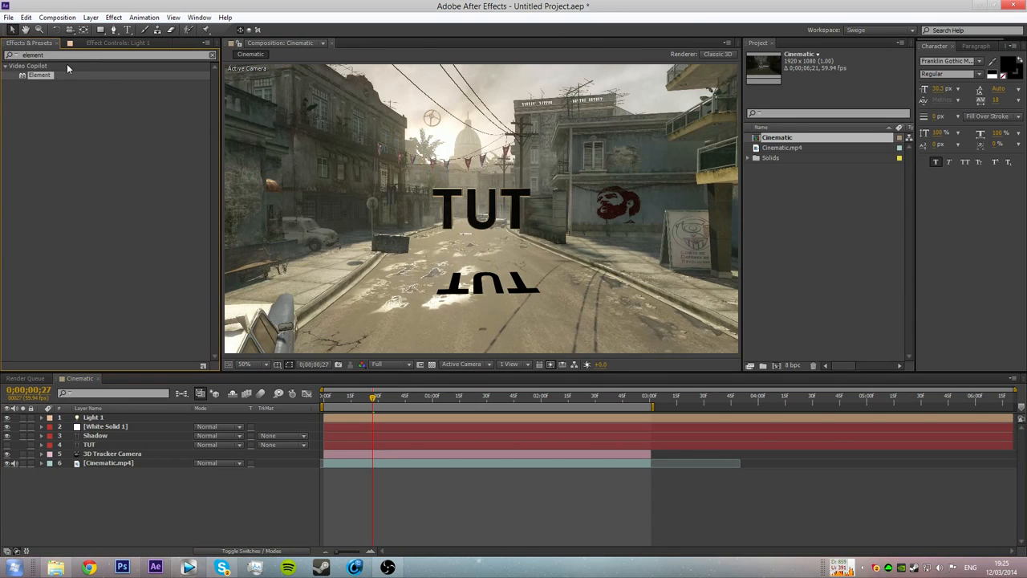
left_click_drag(67, 58, 5, 84)
key("BackSpace")
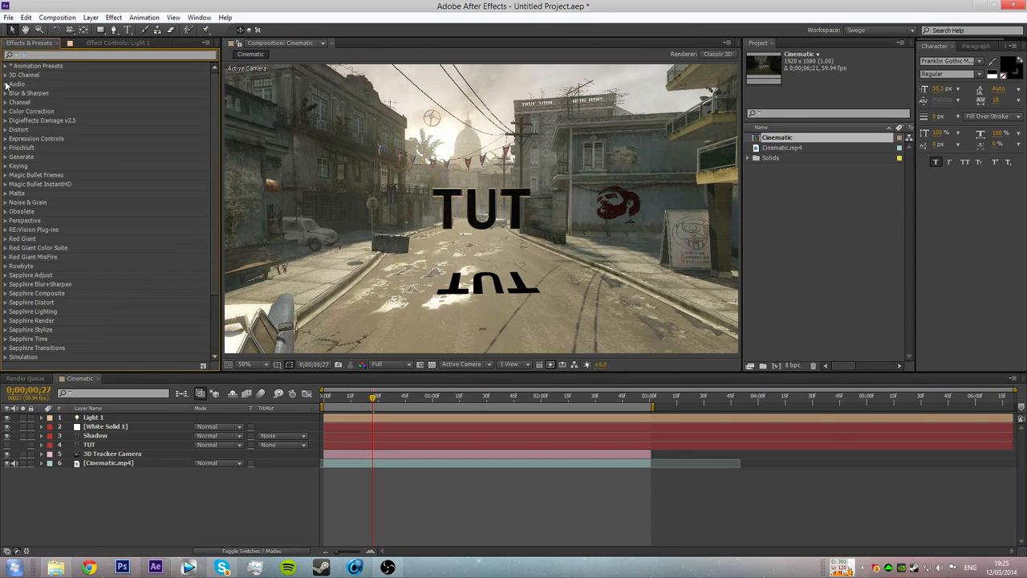
type("fast")
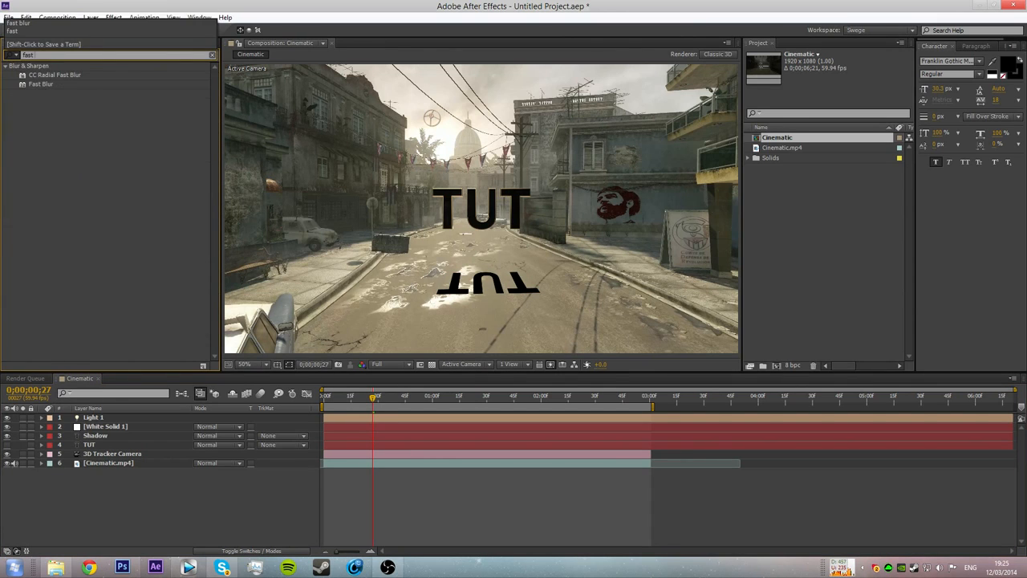
left_click(38, 88)
left_click_drag(40, 85, 102, 437)
- Set the Shadow layer's Fast Blur Blurriness to 69 and check the shadow at 0;00;01;00
mouse_move(125, 74)
left_mouse_down()
mouse_move(193, 73)
mouse_move(115, 74)
left_mouse_up()
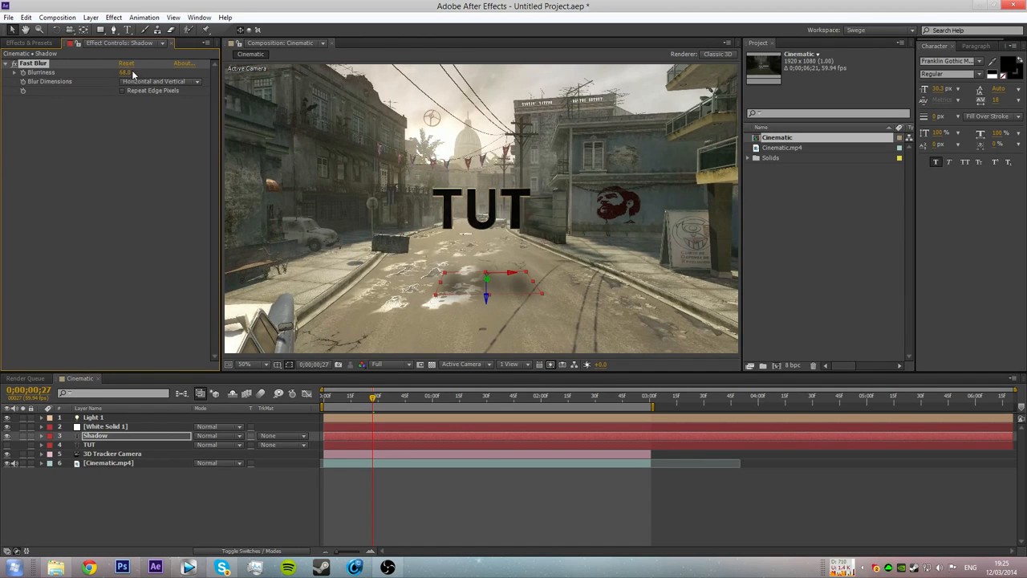
left_click_drag(127, 74, 133, 73)
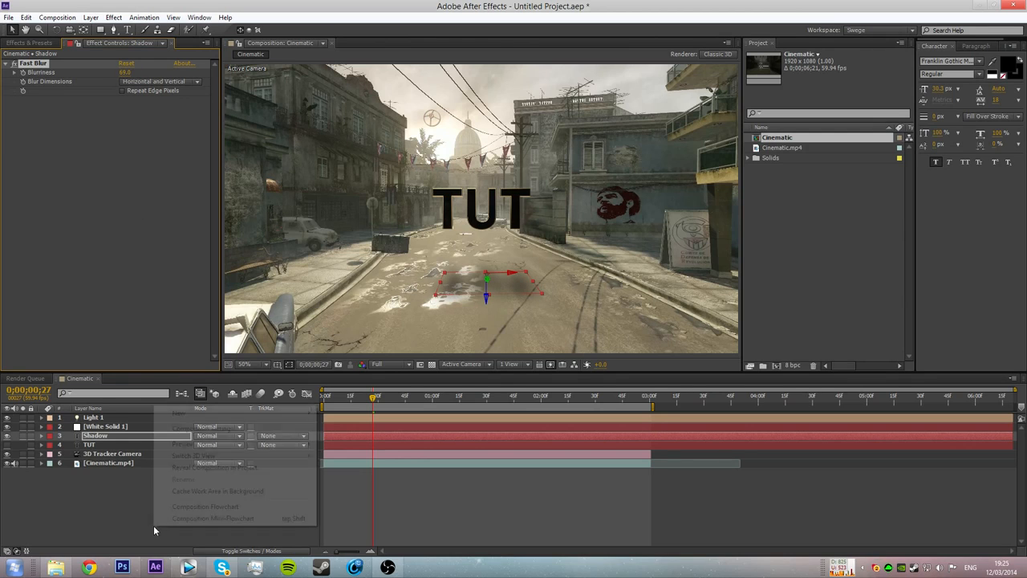
left_click(94, 528)
left_click_drag(375, 399, 433, 377)
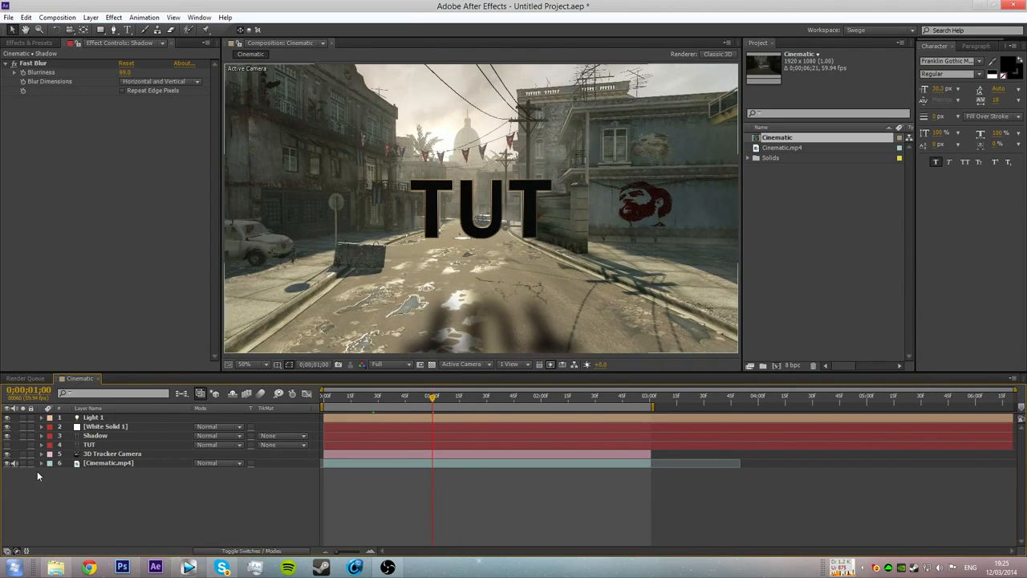
- Set the Shadow layer's Opacity to 75%
left_click(86, 436)
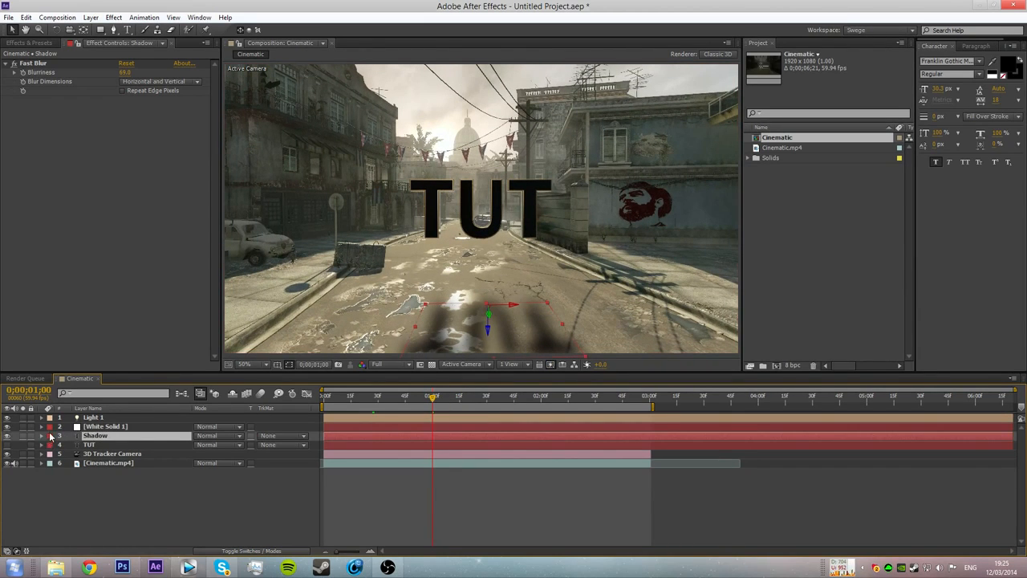
key("t")
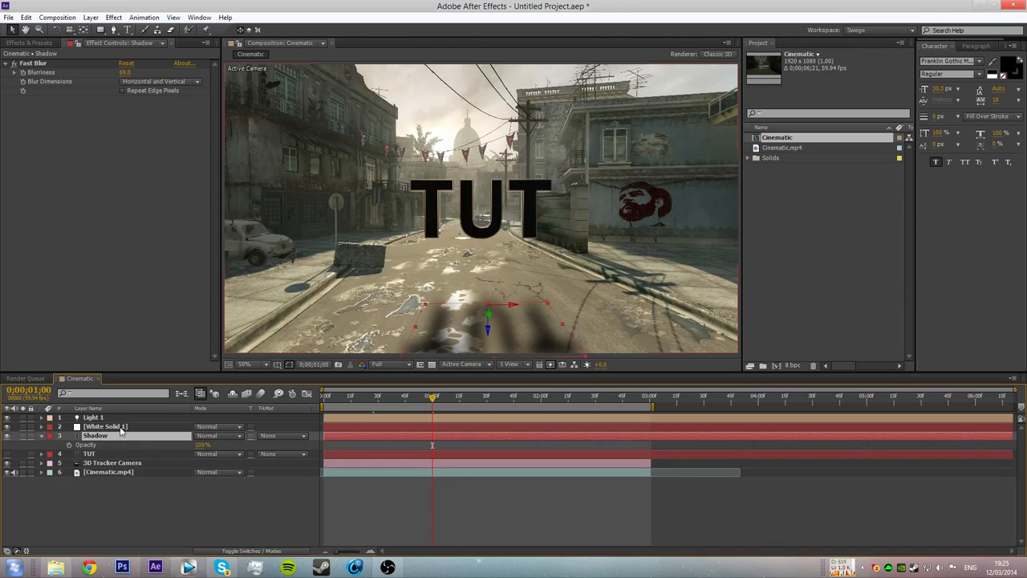
left_click(199, 446)
type("75")
key("Return")
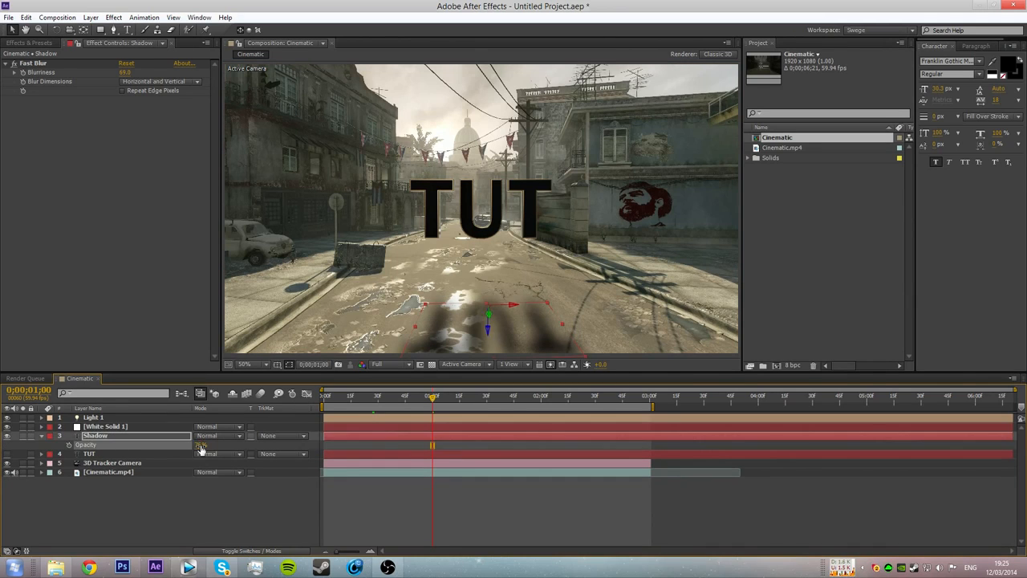
- Examine the softened shadow and the 3D text around 0;00;00;51 to 0;00;00;53
left_click(474, 496)
mouse_move(433, 398)
left_mouse_down()
mouse_move(470, 399)
mouse_move(306, 393)
mouse_move(354, 405)
mouse_move(443, 405)
mouse_move(416, 405)
left_mouse_up()
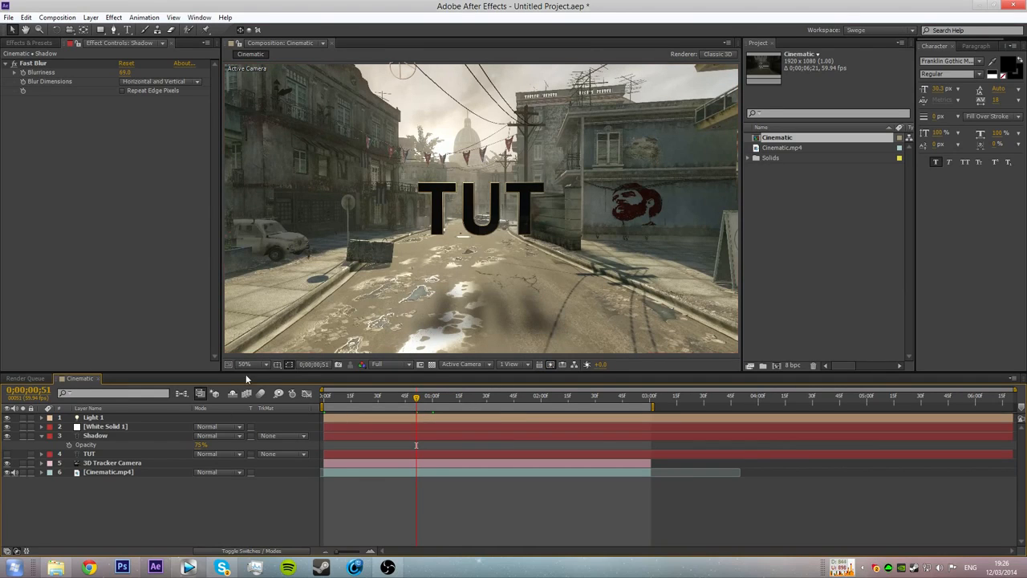
scroll(415, 154, "up", 1)
scroll(422, 164, "down", 1)
left_click_drag(418, 400, 419, 367)
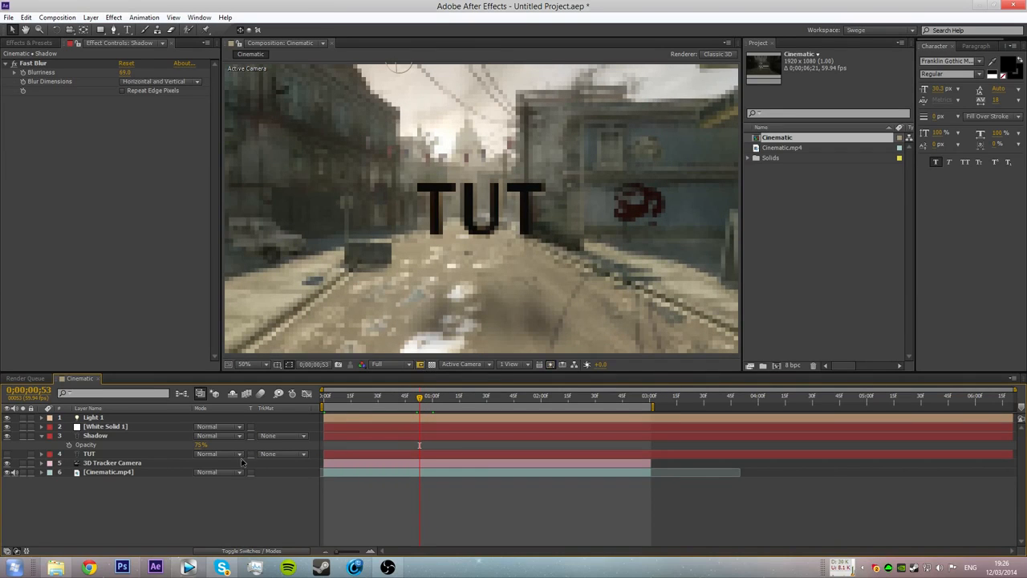
- Create an adjustment layer above the other layers and apply the Sapphire Lighting effect S_LensFlare to it
left_click(41, 435)
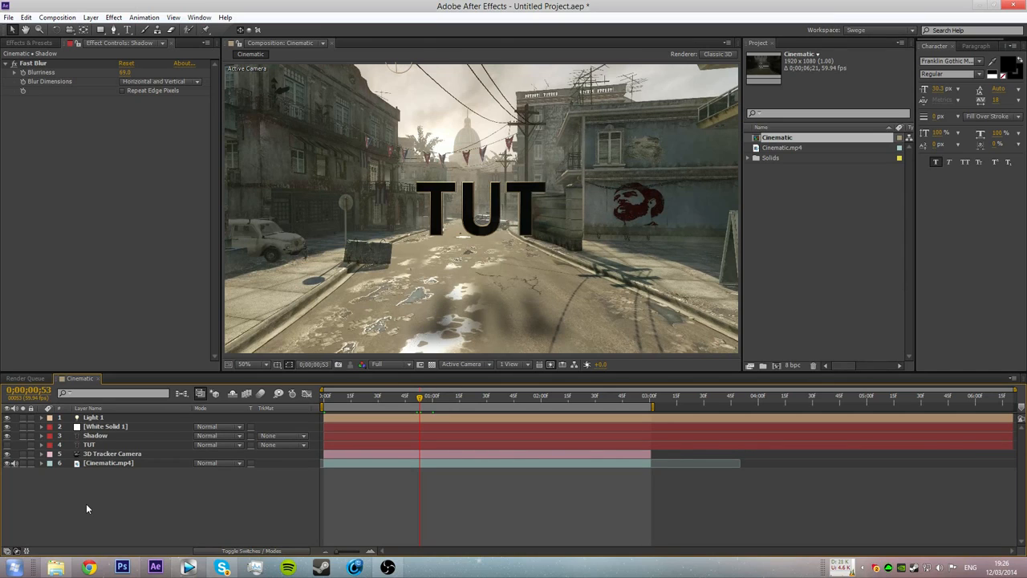
key("ctrl+alt+y")
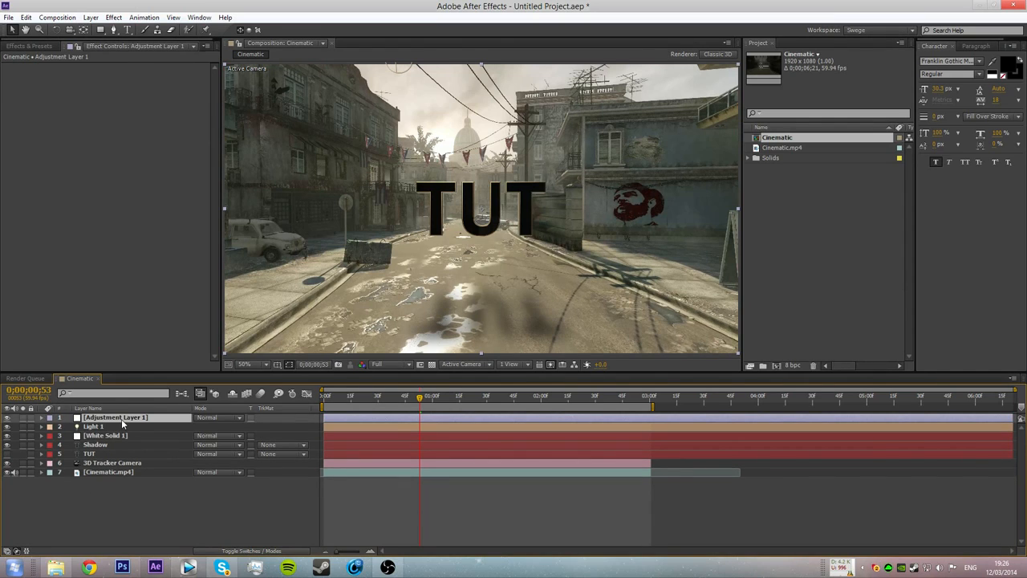
left_click(29, 46)
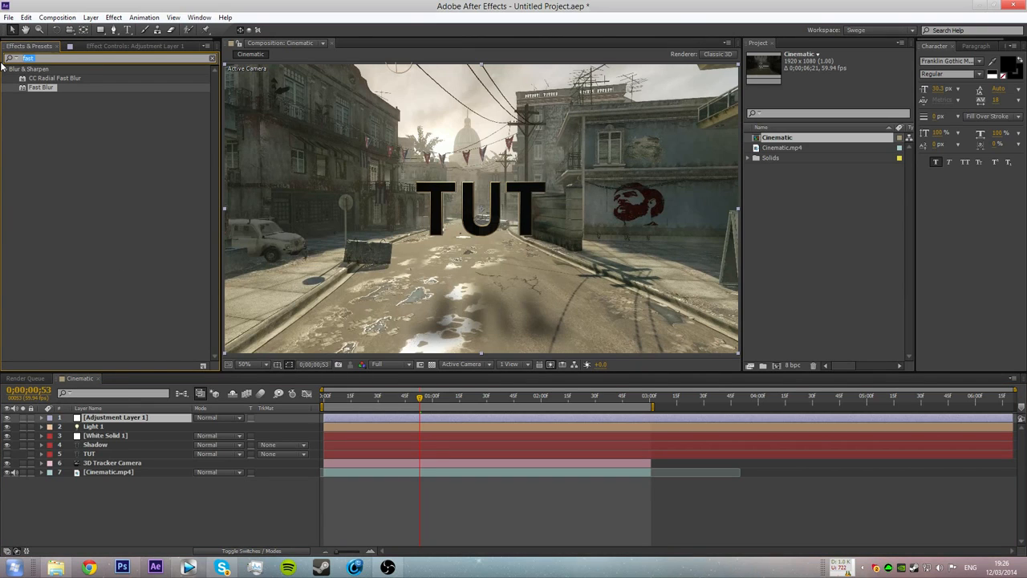
key("BackSpace")
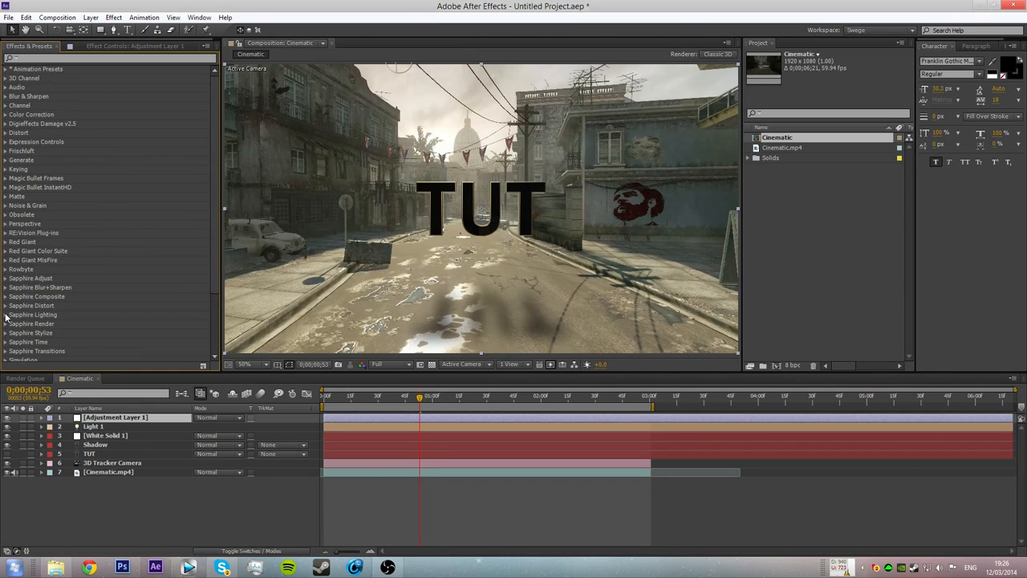
left_click(5, 315)
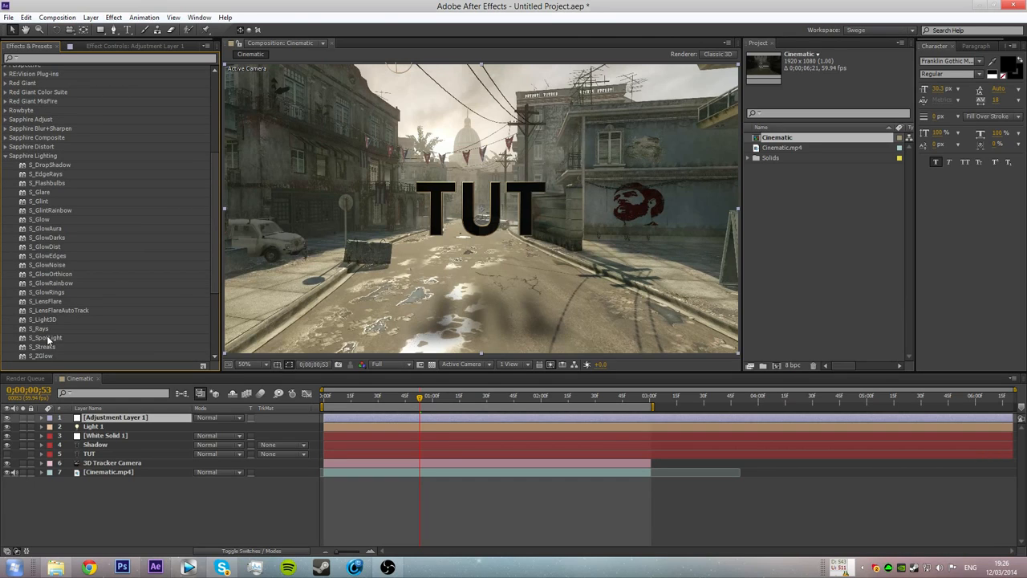
scroll(47, 306, "down", 1)
left_click_drag(46, 270, 110, 419)
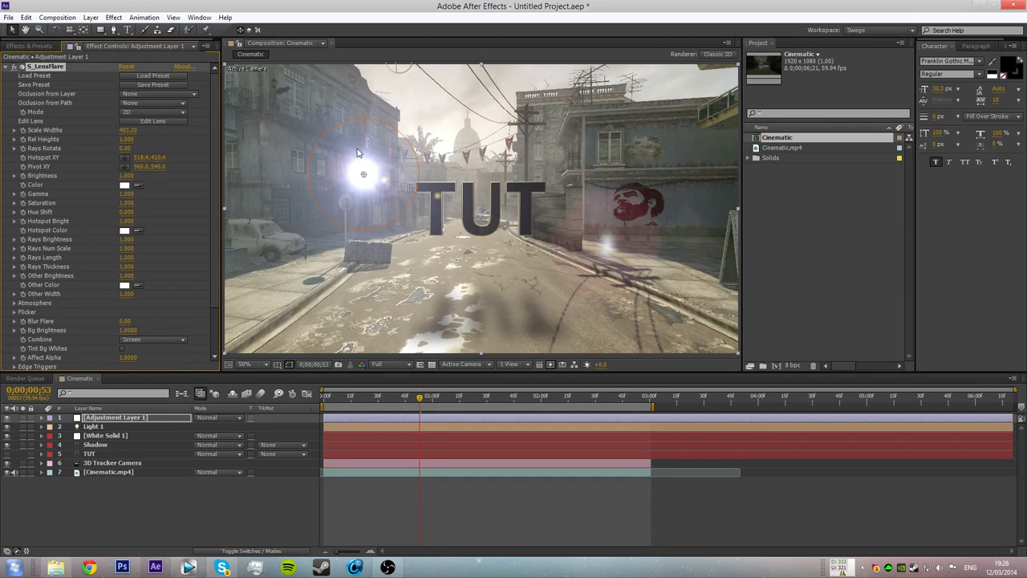
- Move the lens flare's hotspot onto the bright sky at about 806, 300 and load the Palm Beach Sunrise preset
left_click_drag(364, 177, 441, 147)
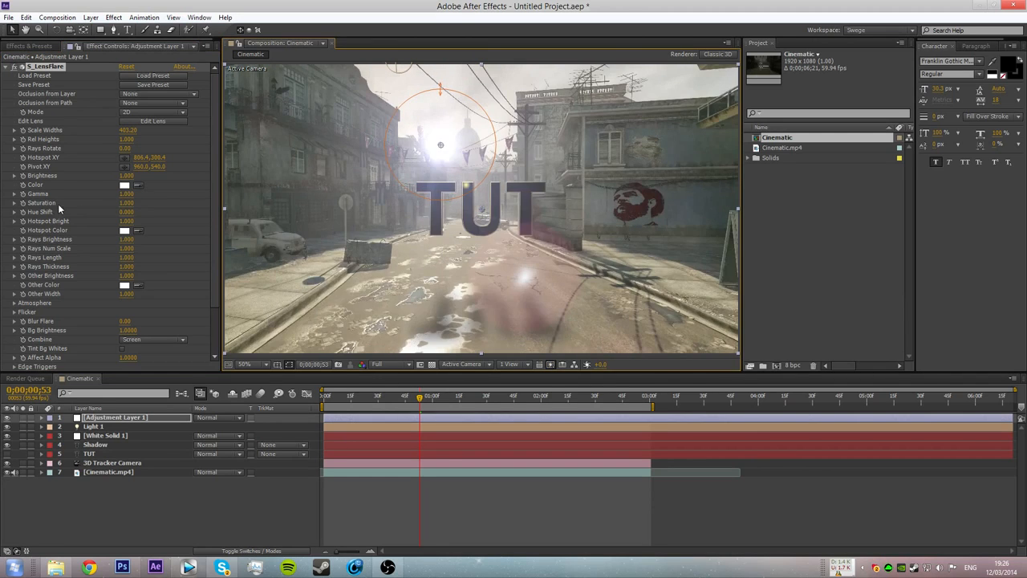
left_click(149, 74)
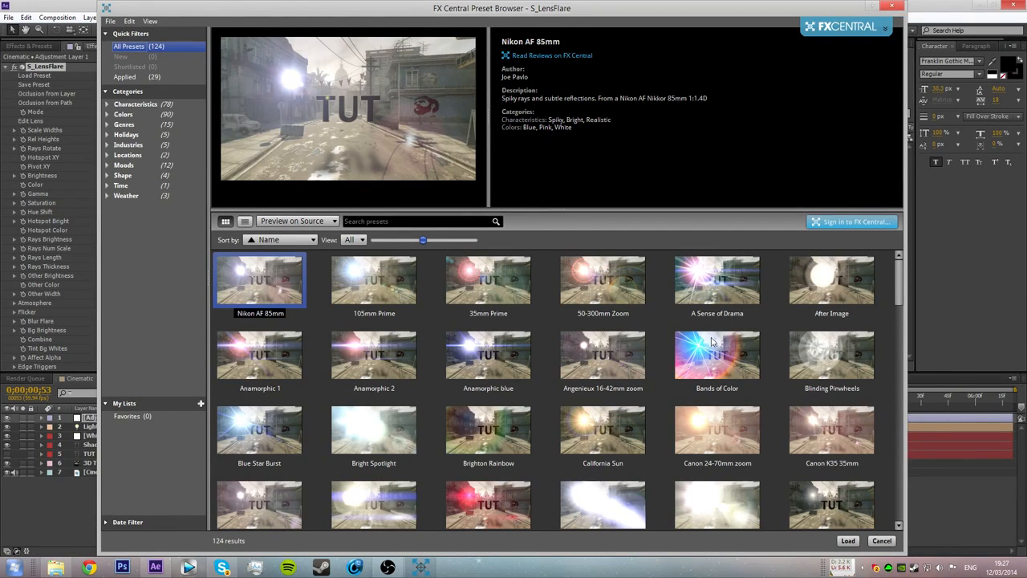
scroll(696, 311, "down", 10)
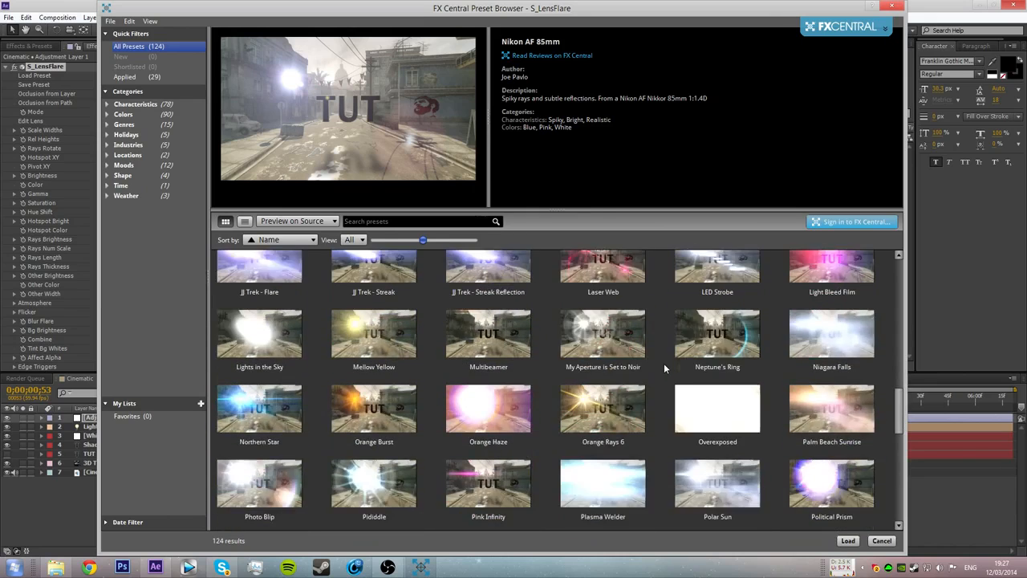
scroll(665, 368, "down", 4)
scroll(666, 382, "down", 4)
scroll(663, 373, "up", 1)
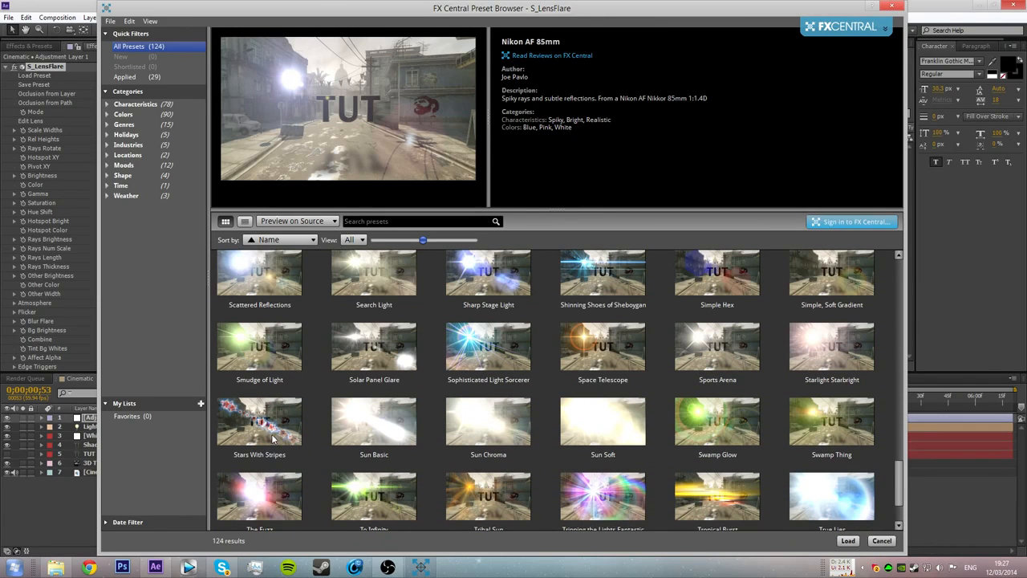
left_click(259, 419)
scroll(346, 363, "up", 4)
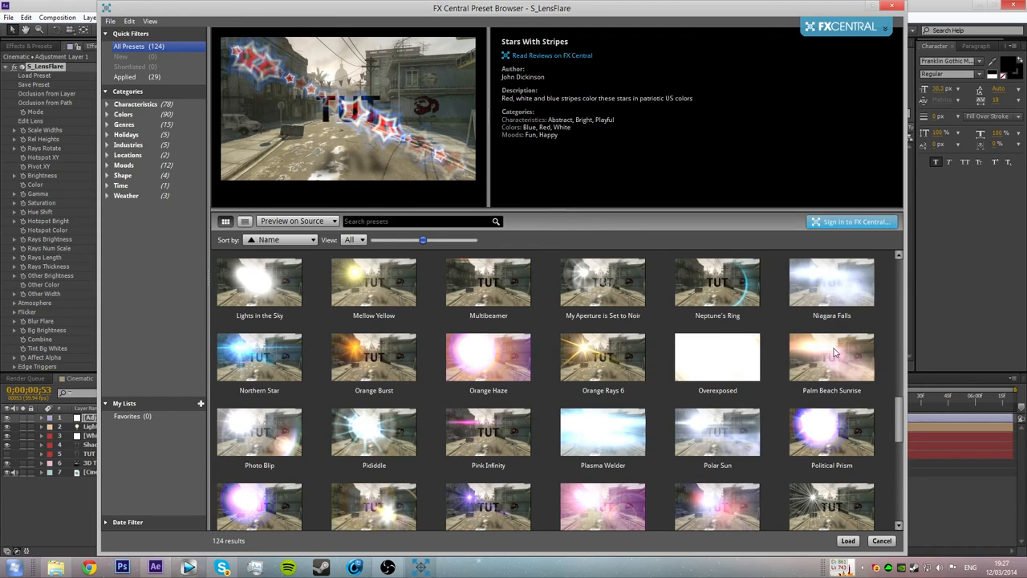
left_click(834, 352)
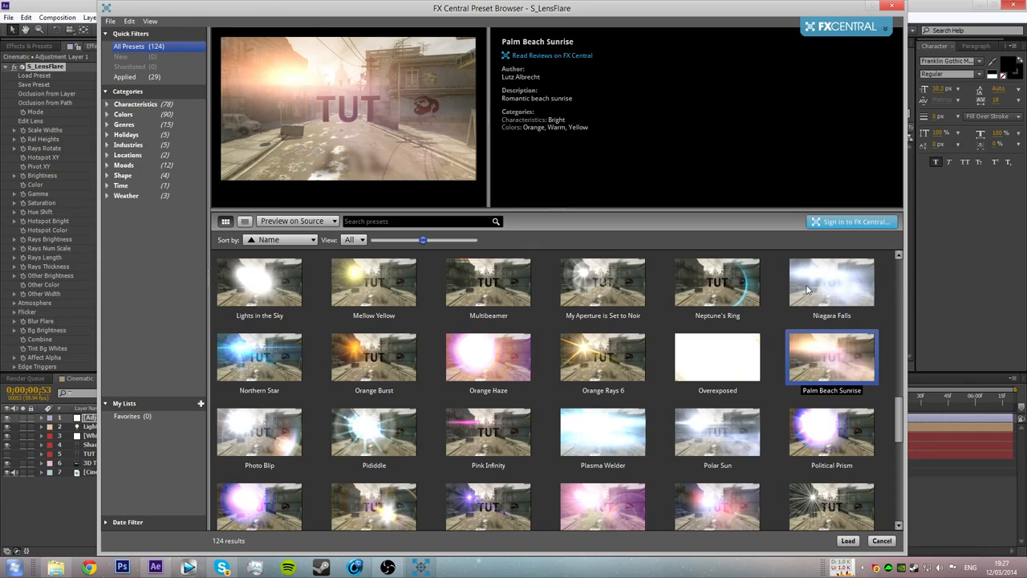
left_click(832, 305)
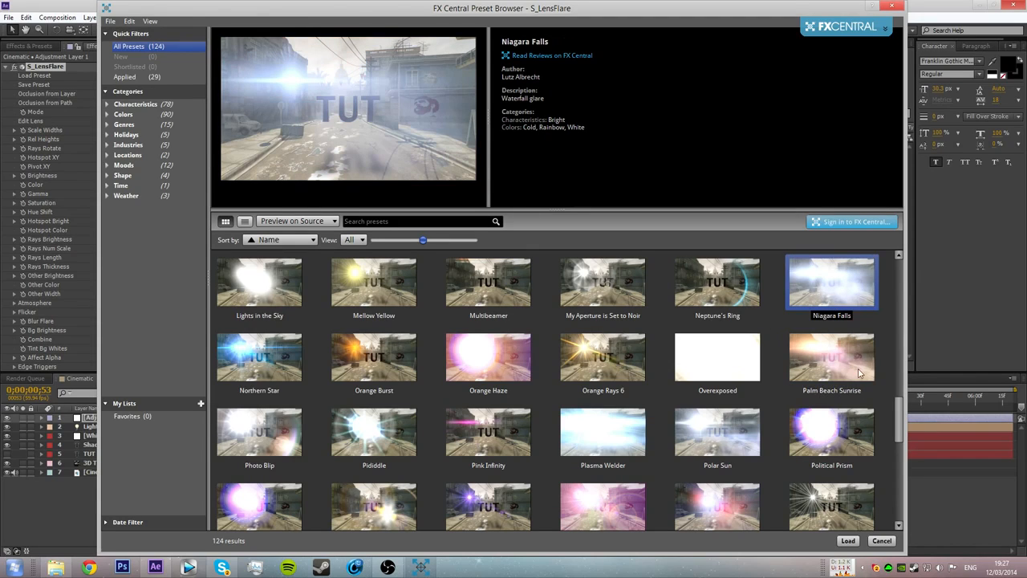
left_click(822, 371)
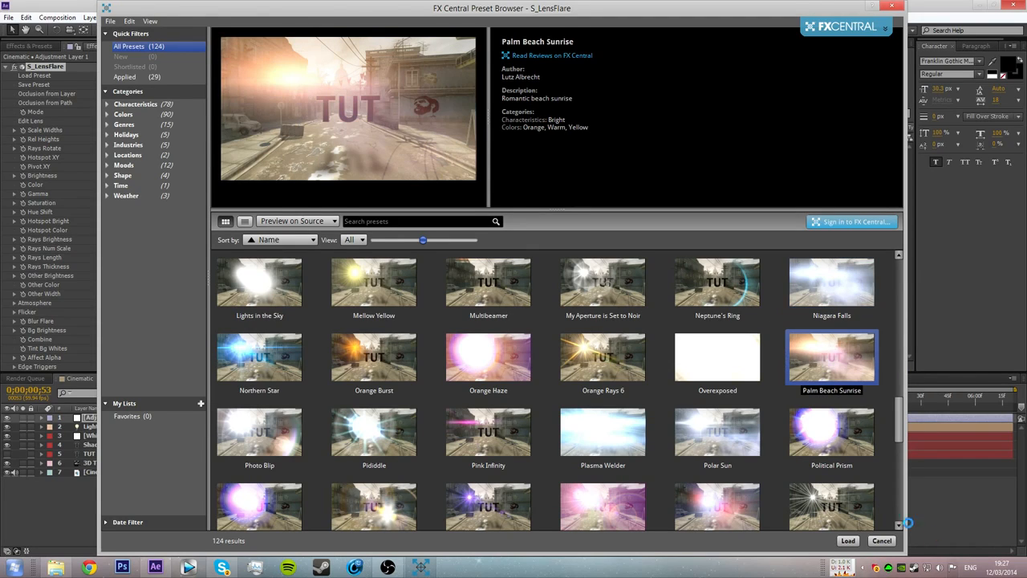
left_click(848, 540)
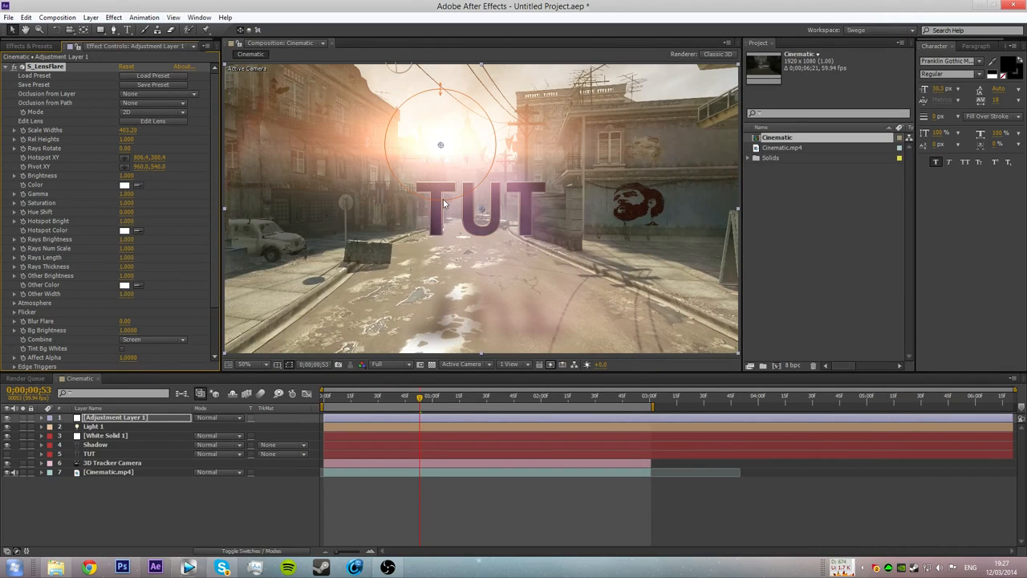
- Refine the flare's placement over the sun with Hotspot XY at about 830, 328 and Pivot XY at about 1014, 682
mouse_move(441, 145)
left_mouse_down()
mouse_move(417, 44)
mouse_move(462, 147)
mouse_move(436, 142)
mouse_move(429, 104)
mouse_move(448, 153)
left_mouse_up()
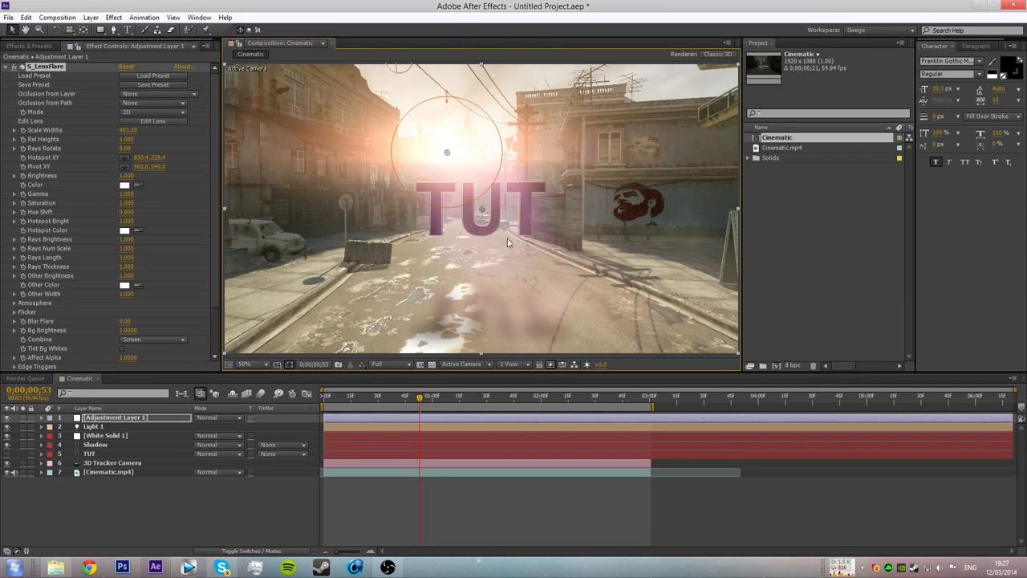
mouse_move(482, 214)
left_mouse_down()
mouse_move(545, 243)
mouse_move(560, 224)
mouse_move(537, 246)
mouse_move(509, 221)
mouse_move(571, 262)
mouse_move(588, 117)
mouse_move(353, 149)
mouse_move(668, 202)
mouse_move(453, 170)
mouse_move(466, 165)
mouse_move(448, 156)
mouse_move(492, 213)
mouse_move(402, 216)
left_mouse_up()
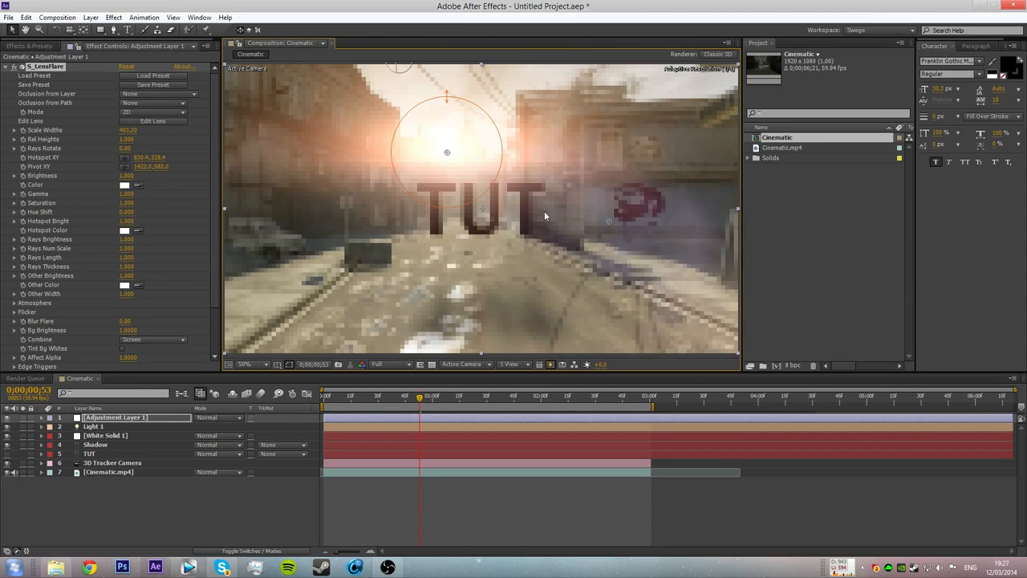
mouse_move(575, 227)
left_mouse_down()
mouse_move(335, 227)
mouse_move(370, 220)
mouse_move(505, 249)
mouse_move(581, 223)
mouse_move(483, 220)
left_mouse_up()
mouse_move(419, 399)
left_mouse_down()
mouse_move(352, 401)
mouse_move(482, 399)
mouse_move(361, 399)
mouse_move(411, 399)
left_mouse_up()
left_click_drag(484, 226, 546, 234)
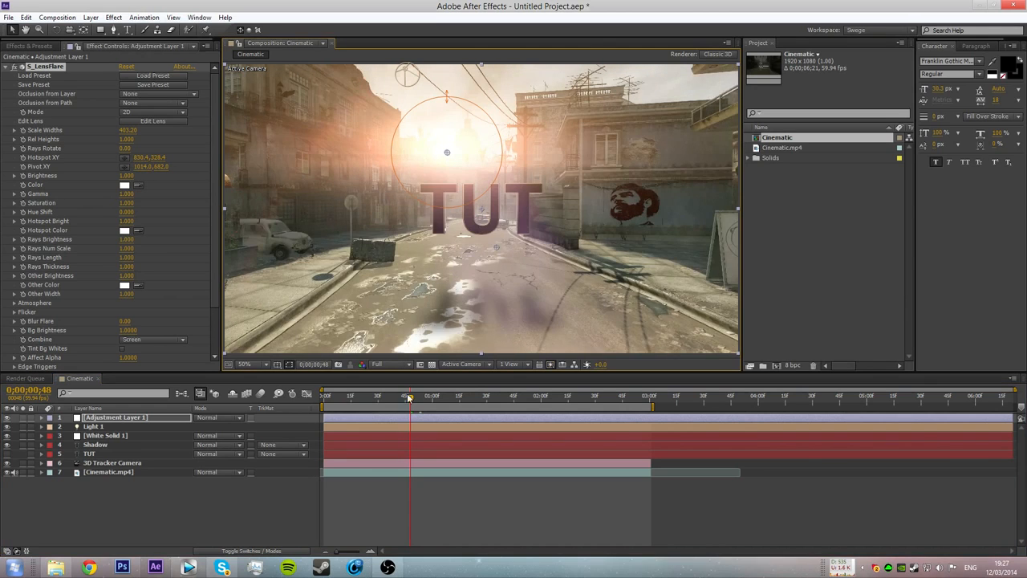
- Keyframe the flare's Pivot XY at 0;00;00;00, move the pivot up and to the right at 0;00;02;42, and check the motion
left_click_drag(410, 399, 321, 407)
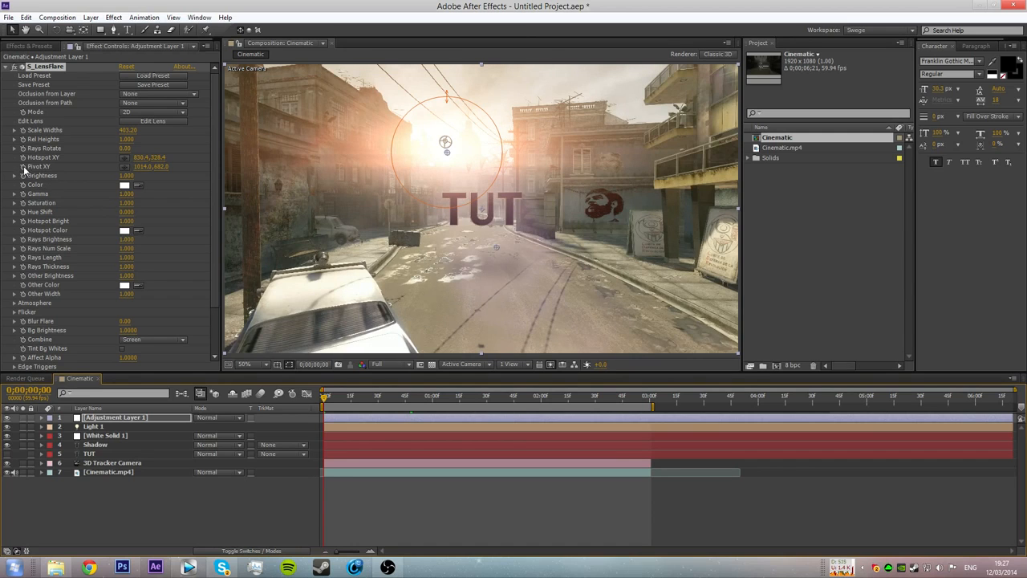
left_click_drag(329, 399, 617, 397)
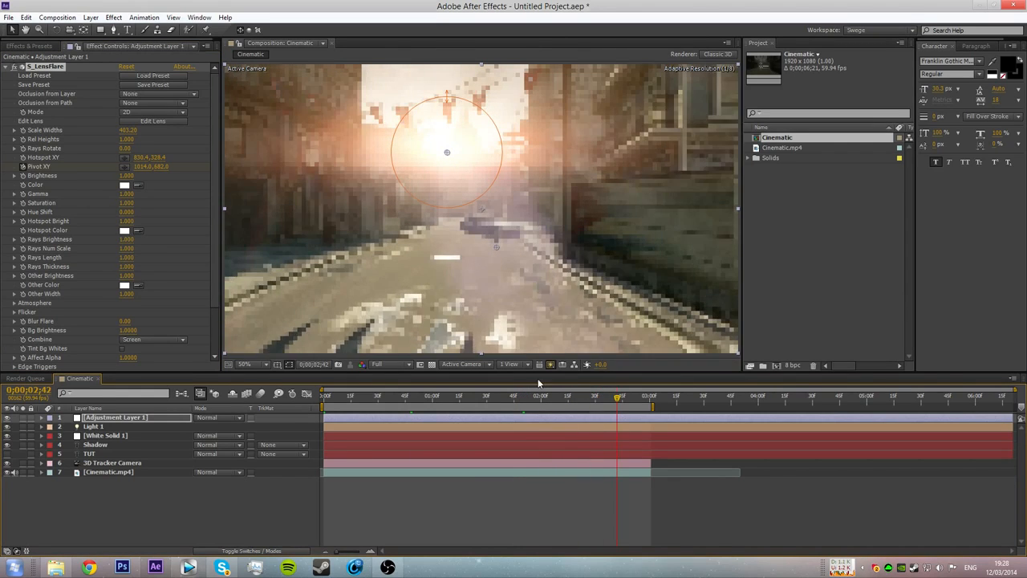
left_click_drag(585, 247, 594, 173)
left_click_drag(617, 397, 505, 397)
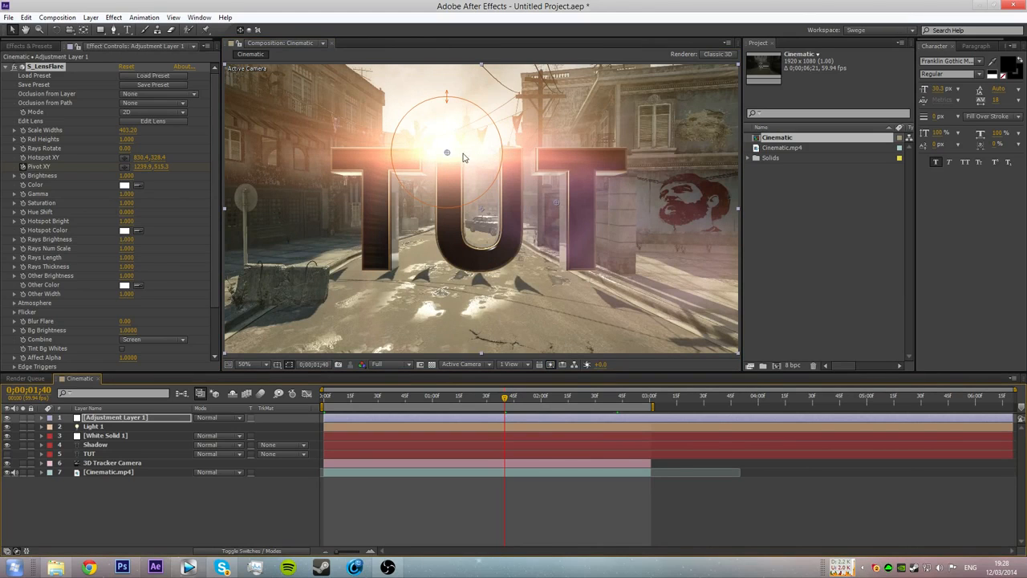
left_click_drag(499, 401, 436, 411)
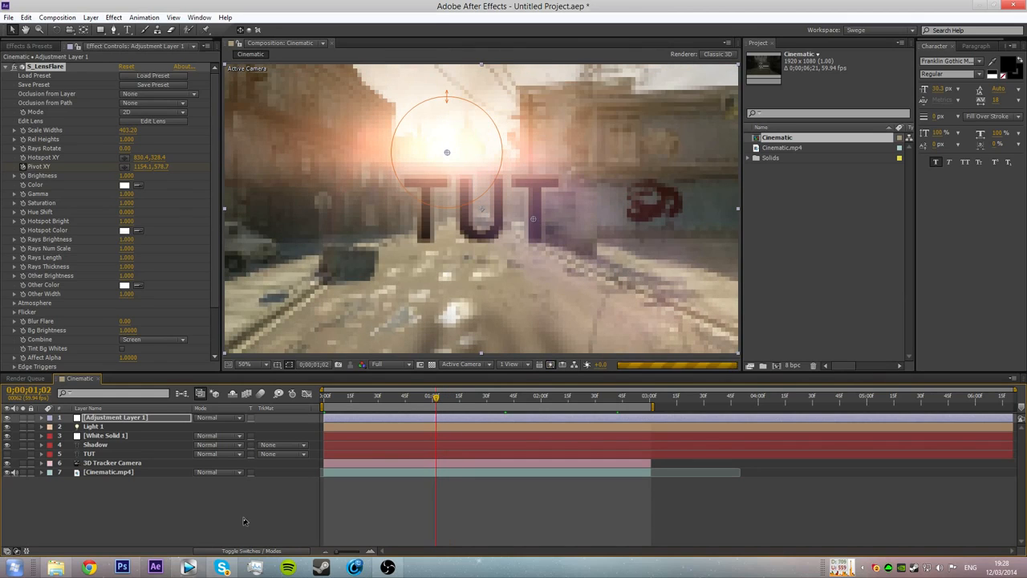
left_click(227, 515)
left_click_drag(436, 400, 526, 382)
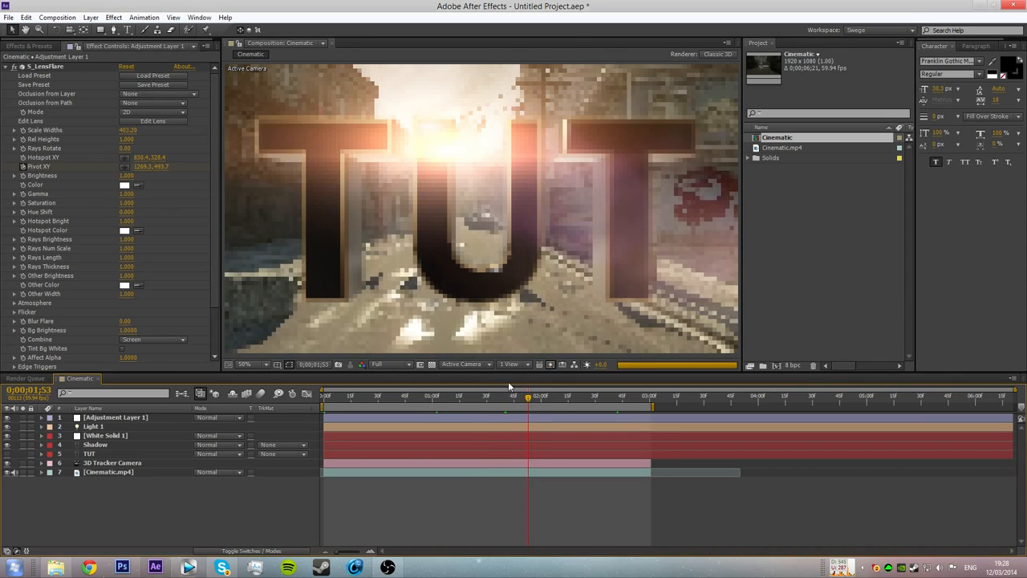
left_click_drag(536, 399, 486, 398)
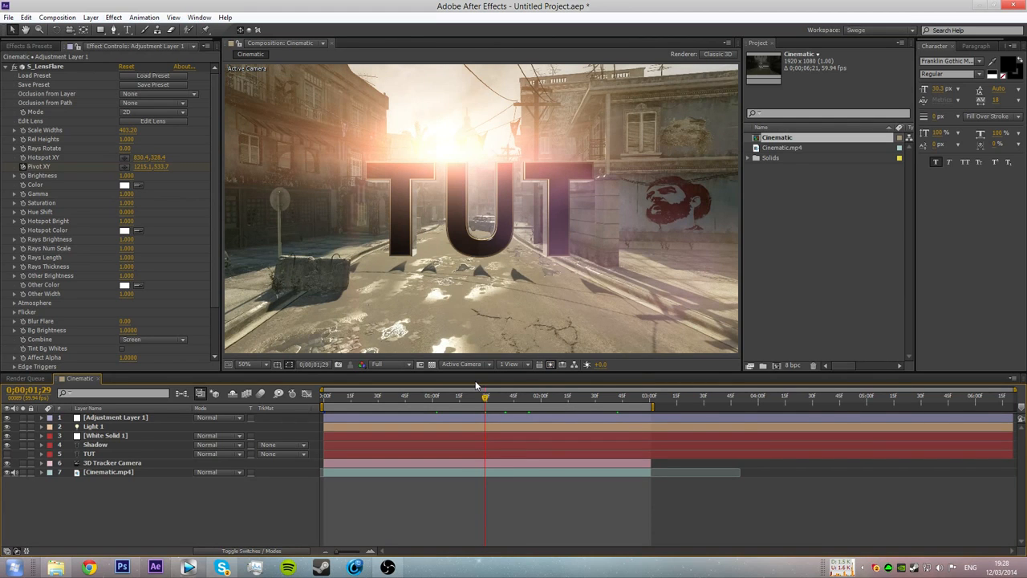
- Compare the frame with and without the flare and keyframe the adjustment layer's Opacity at 100% at 0;00;01;31
left_click(96, 418)
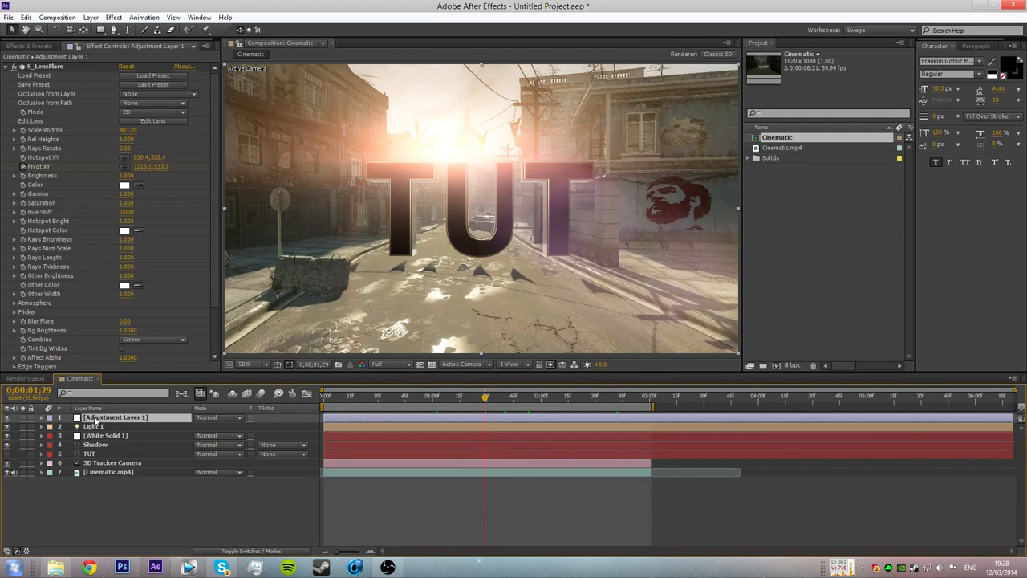
left_click(6, 68)
key("t")
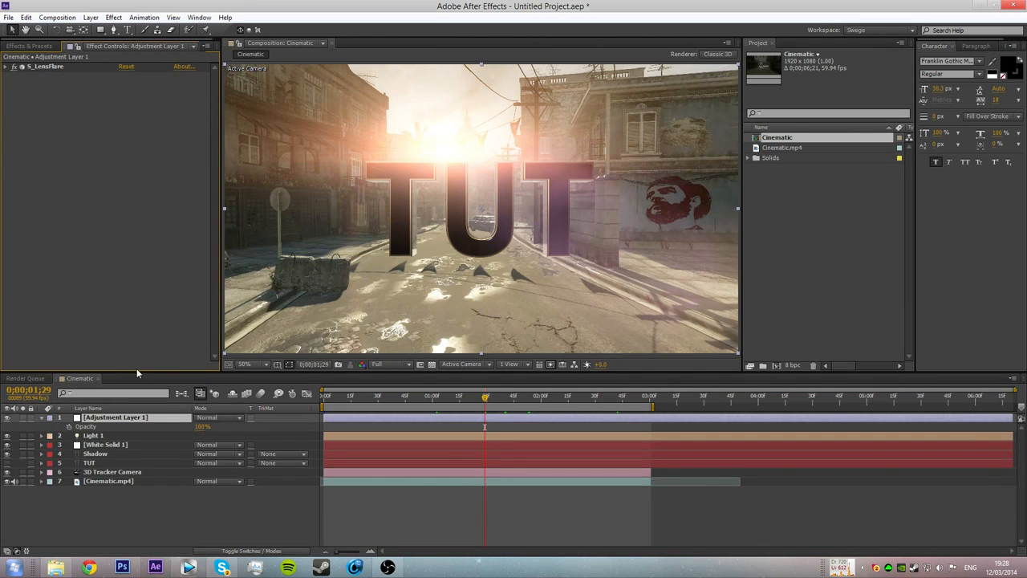
left_click(8, 418)
left_click_drag(486, 399, 489, 398)
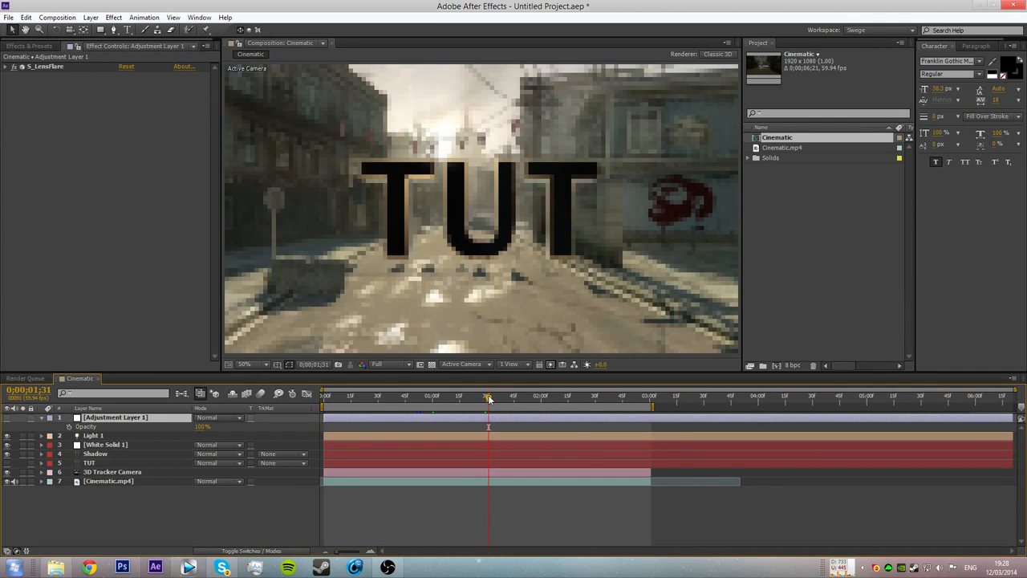
left_click(7, 418)
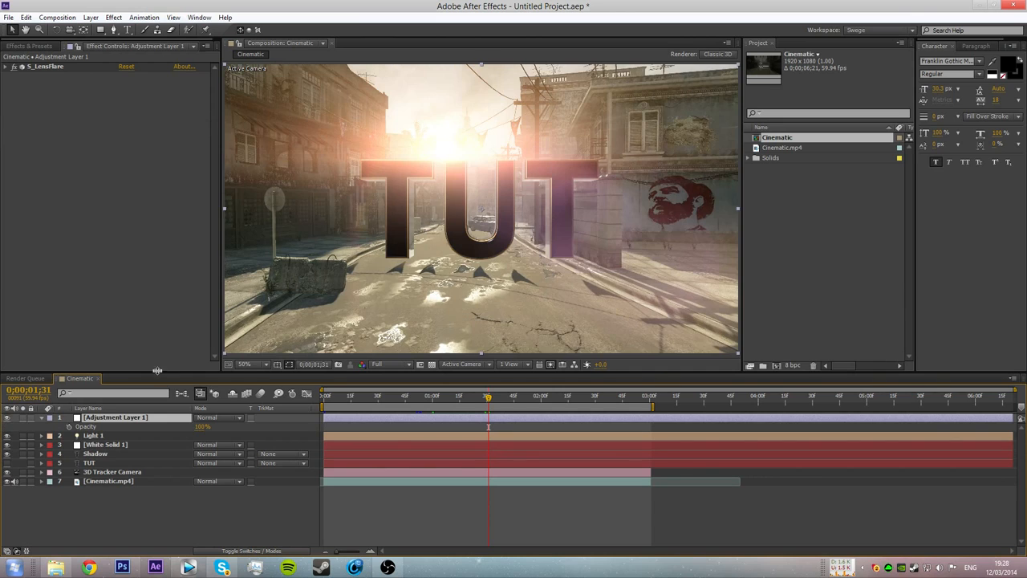
left_click(70, 427)
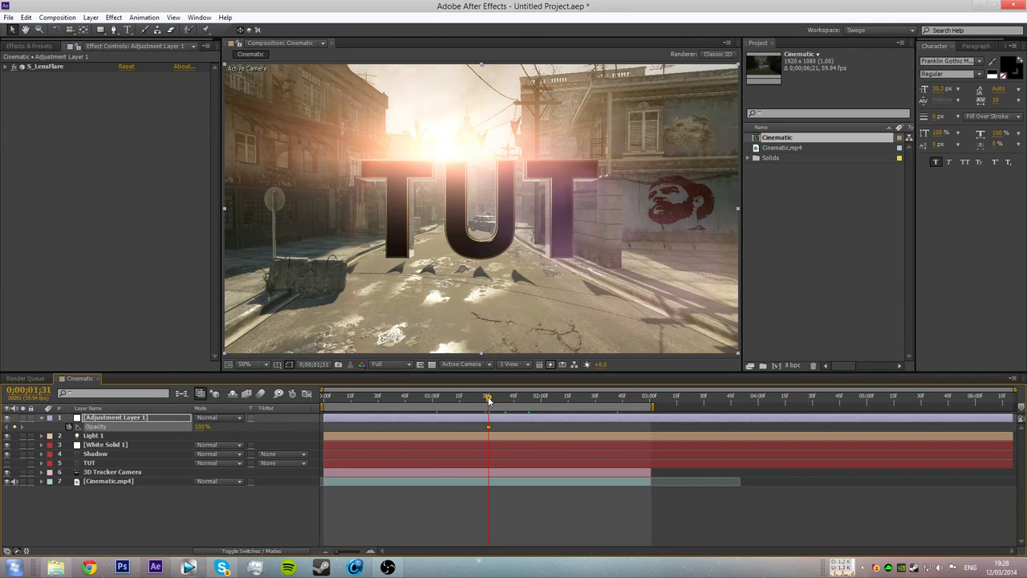
- Keyframe the adjustment layer's Opacity at 14% at 0;00;01;41 and 0;00;02;03, moving the first two keyframes closer together
left_click_drag(489, 398, 507, 398)
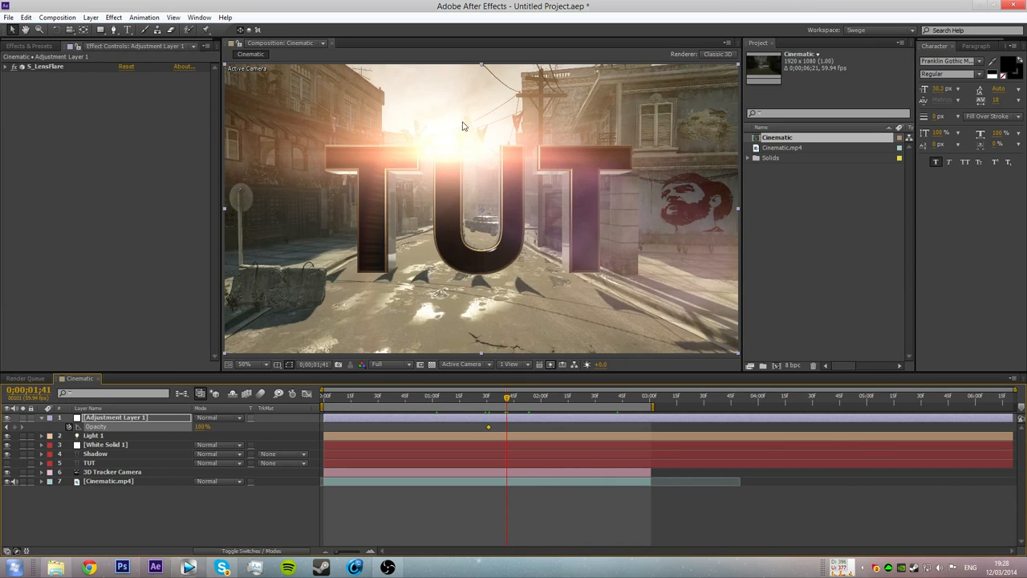
left_click_drag(198, 426, 124, 426)
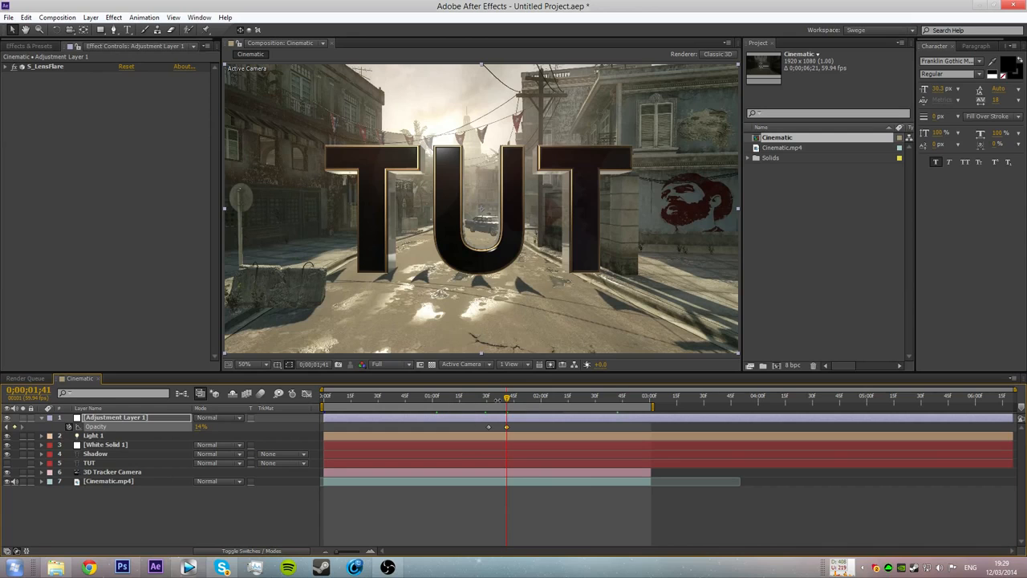
left_click_drag(505, 399, 545, 398)
left_click(491, 427)
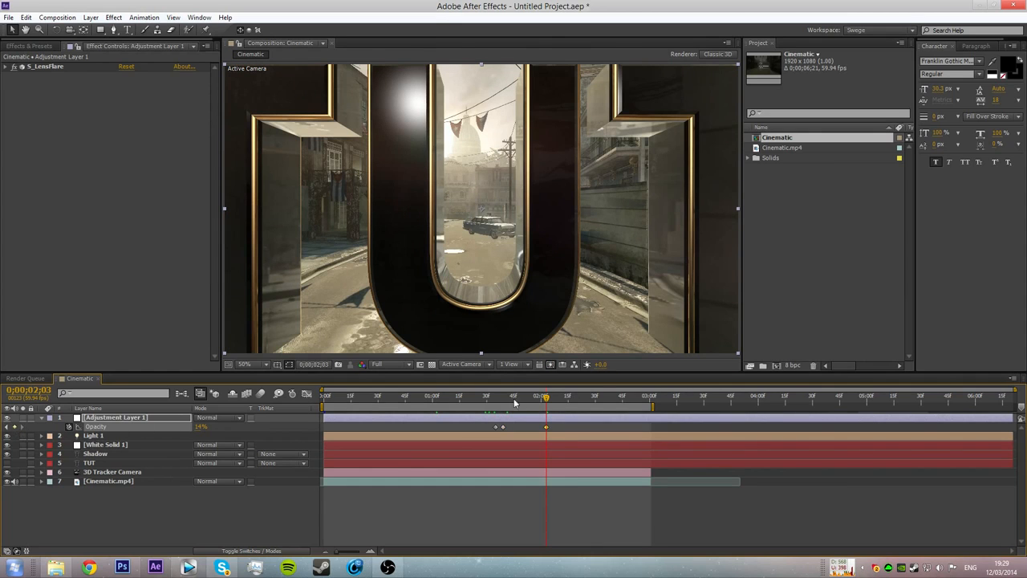
- Bring the adjustment layer's Opacity back to 100% at 0;00;02;09, where the sun shows through the U
left_click_drag(548, 400, 559, 399)
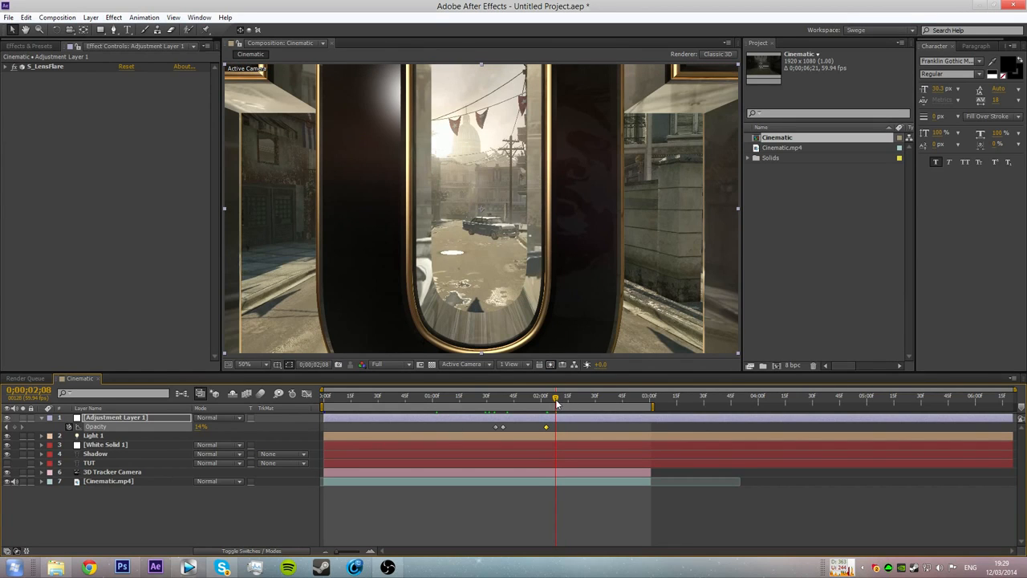
left_click_drag(558, 403, 560, 403)
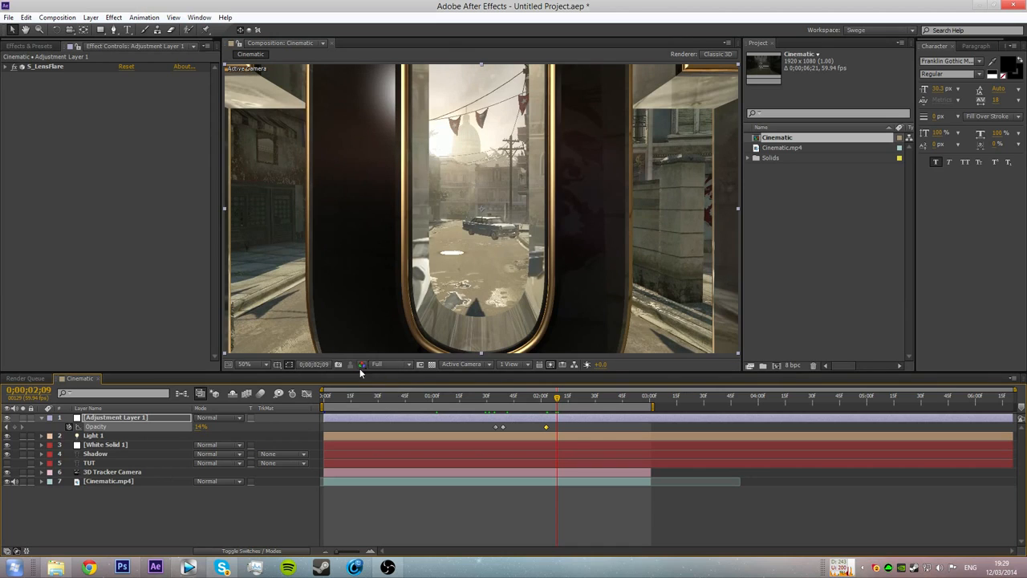
left_click(202, 427)
type("100")
key("Return")
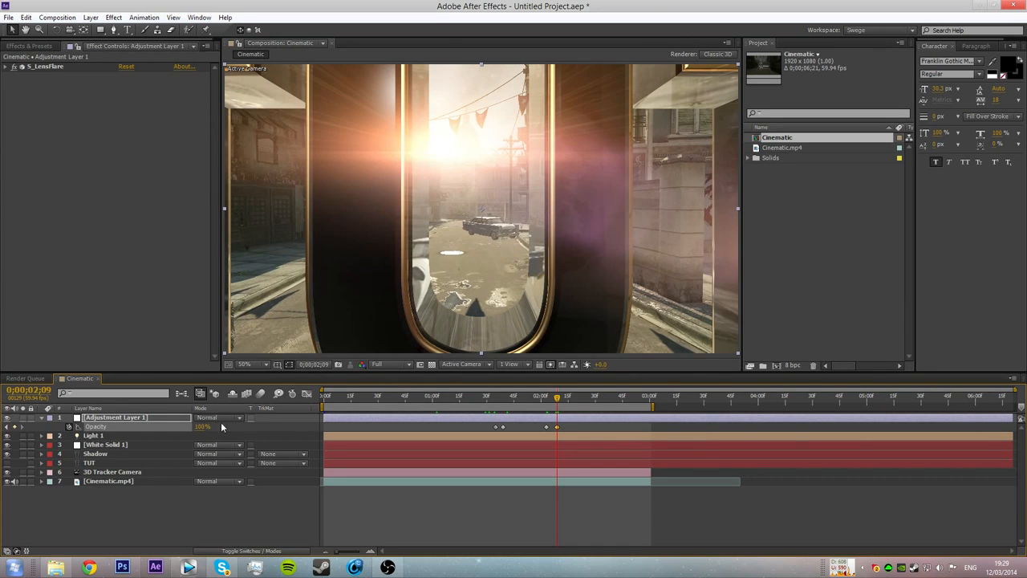
- At 0;00;00;46, lower the adjustment layer's S_LensFlare Brightness to 0.8, settle on 0.9, and check the flare at 0;00;00;51
left_click_drag(558, 403, 406, 409)
left_click(224, 469)
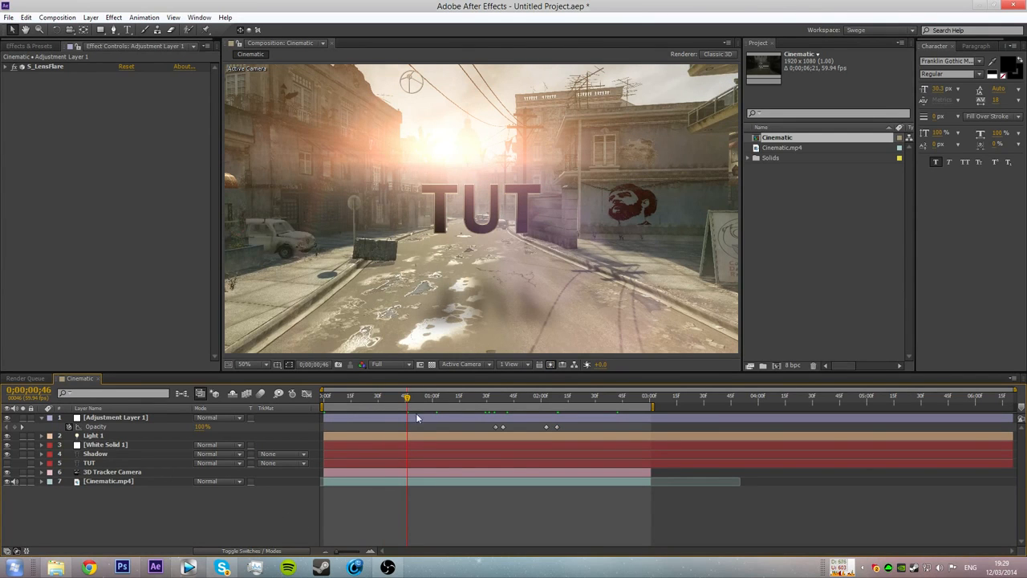
left_click(122, 415)
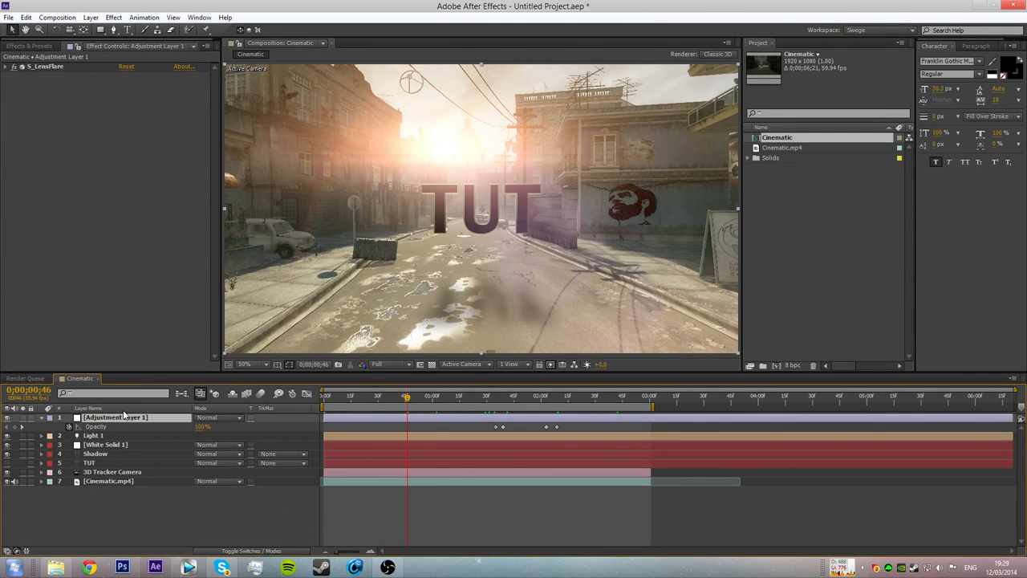
left_click(8, 68)
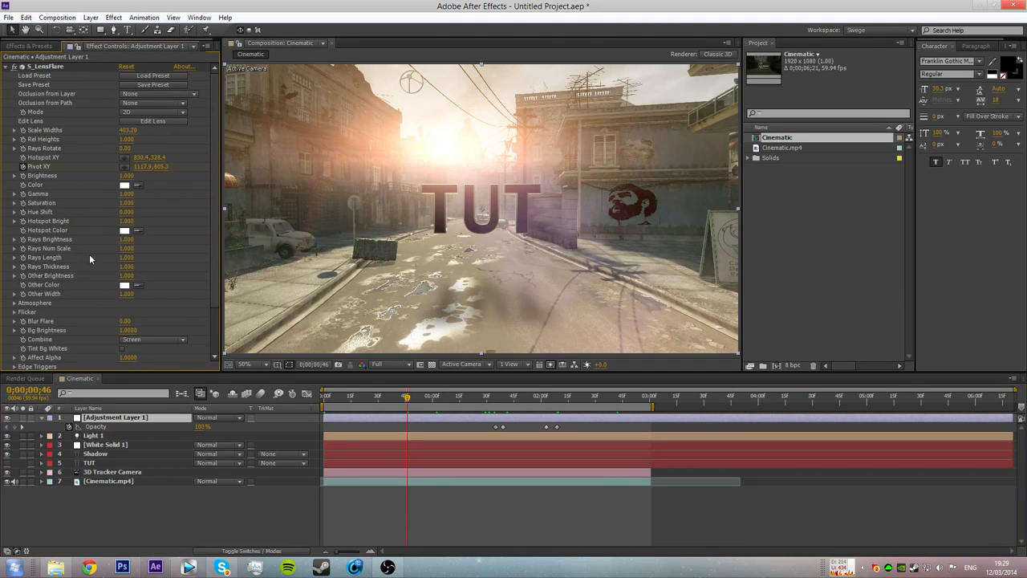
mouse_move(129, 176)
left_mouse_down()
mouse_move(90, 177)
mouse_move(124, 176)
left_mouse_up()
left_click(126, 175)
type(".8")
key("Return")
left_click(126, 176)
type(".9")
key("Return")
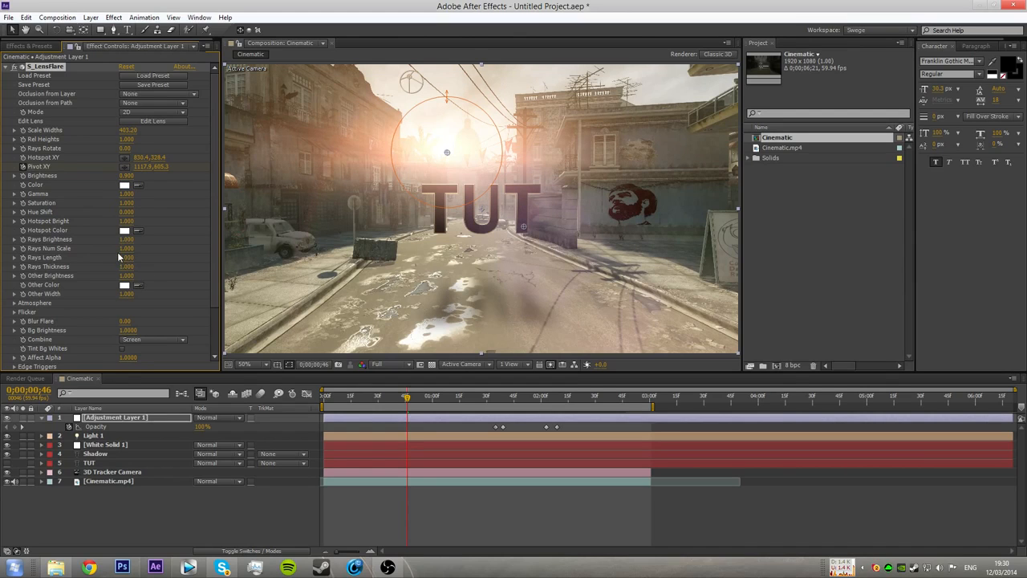
left_click(167, 539)
left_click_drag(403, 401, 416, 422)
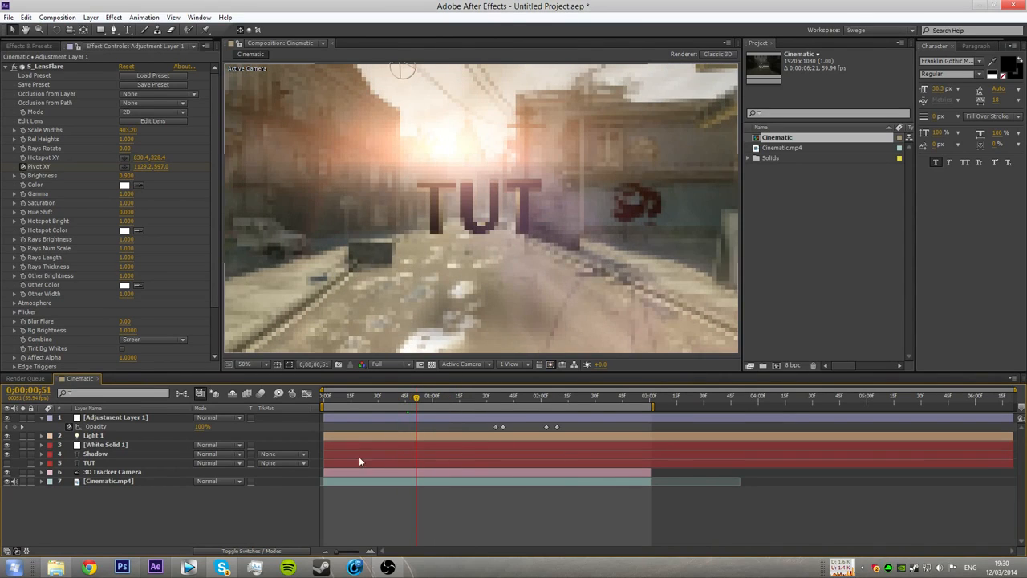
- Collapse the adjustment layer and its flare settings, and add a new white comp-size solid above all layers
left_click(42, 419)
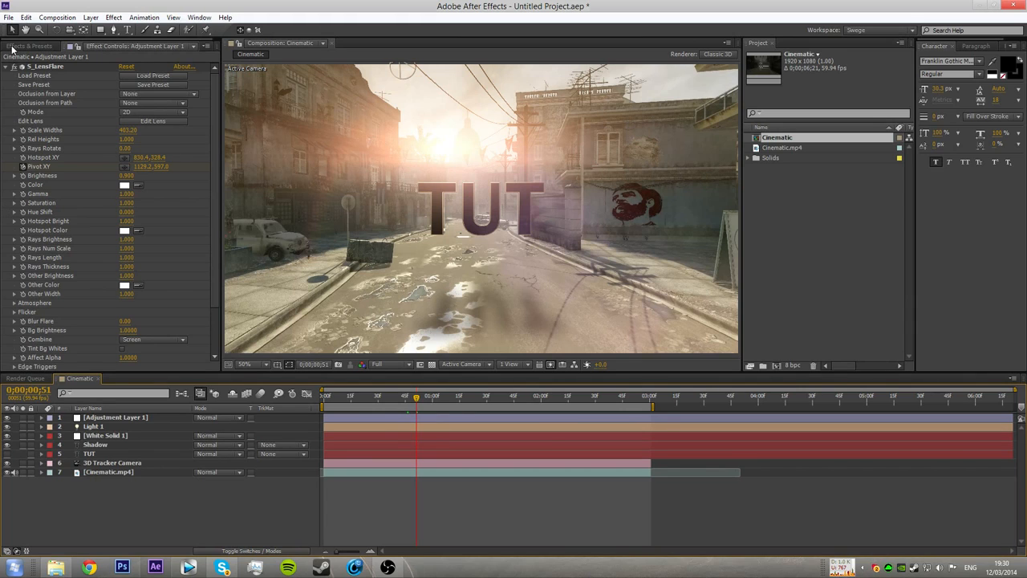
left_click(7, 67)
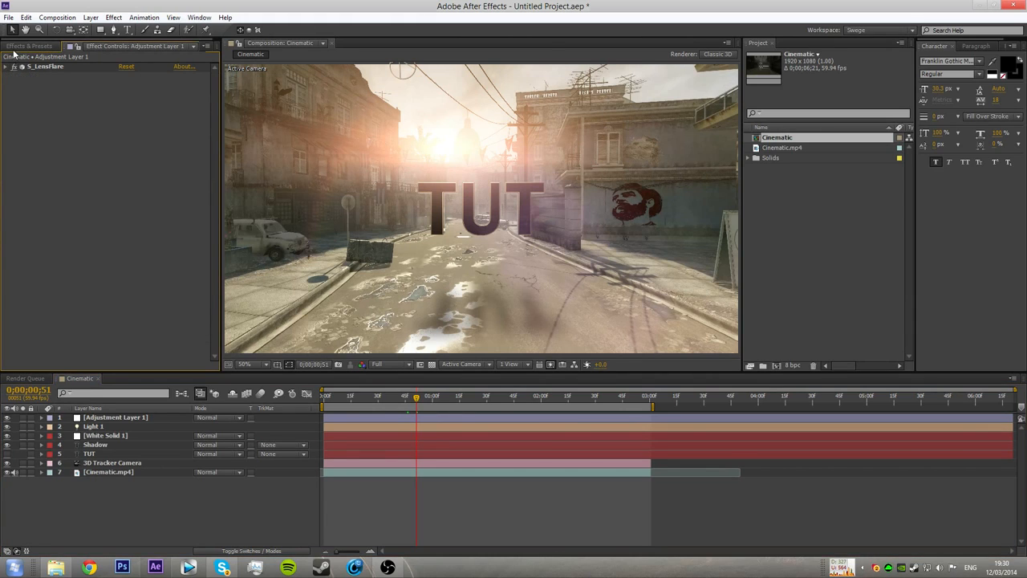
left_click(18, 46)
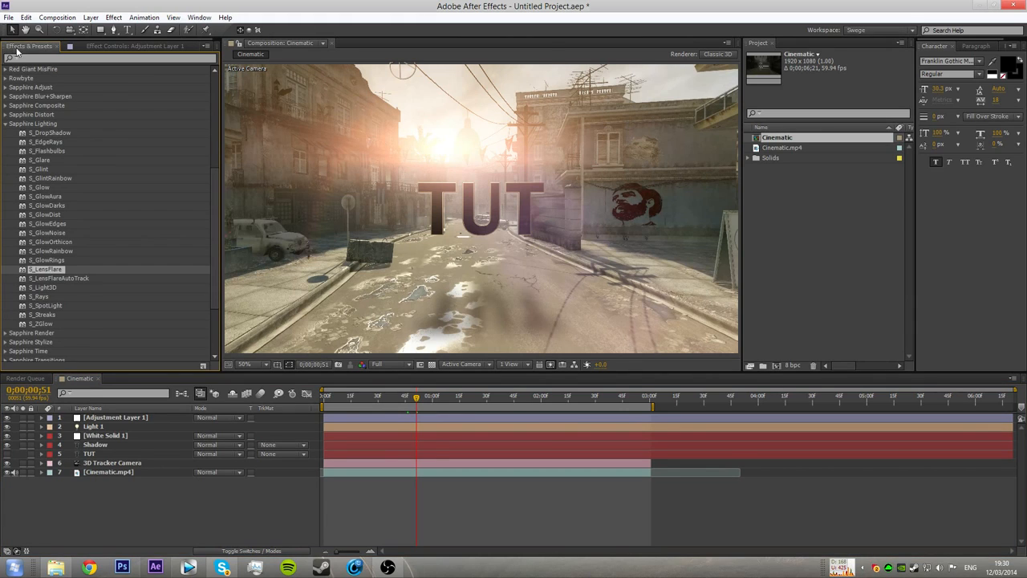
left_click(4, 125)
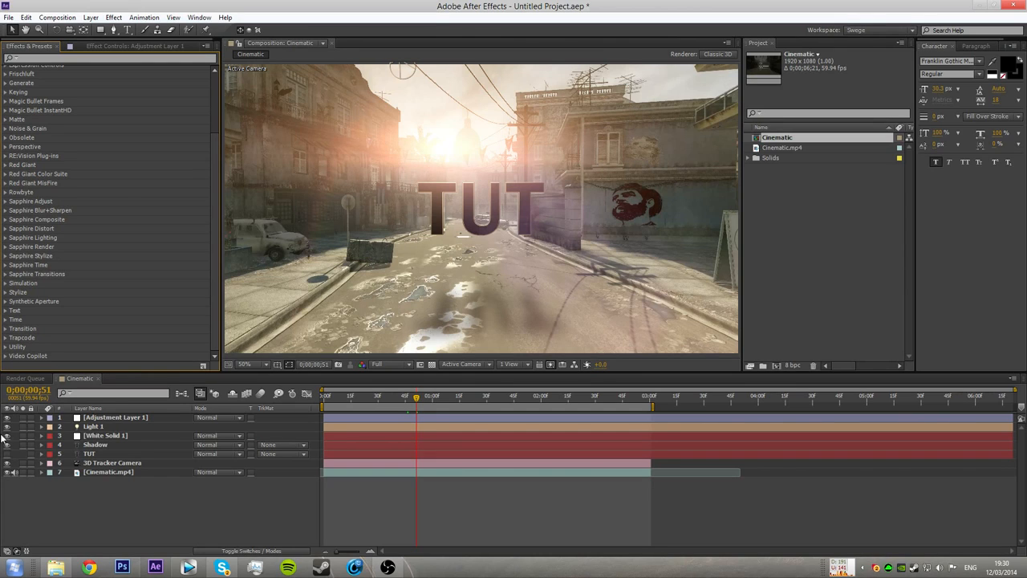
left_click(114, 502)
key("ctrl+y")
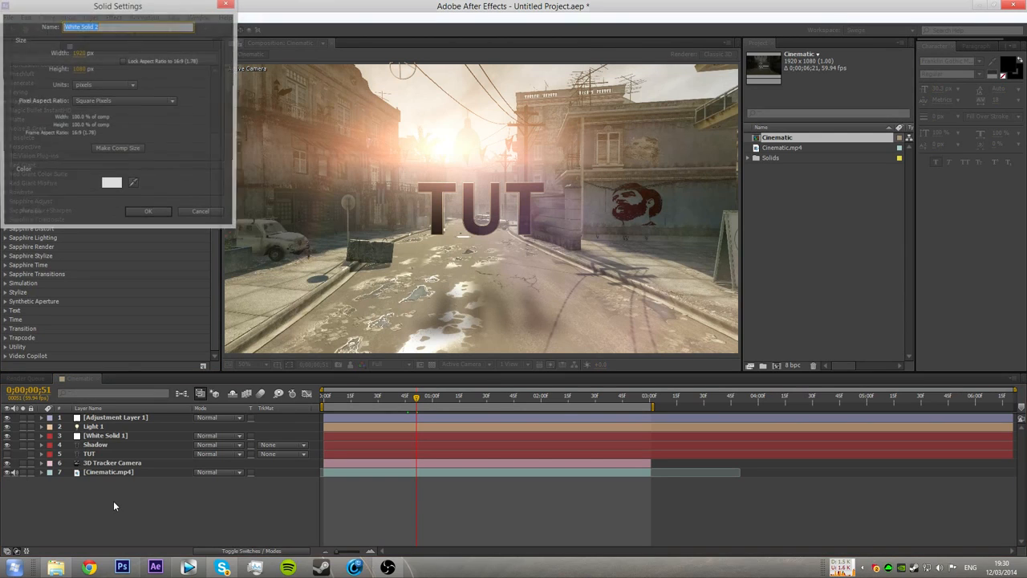
key("Return")
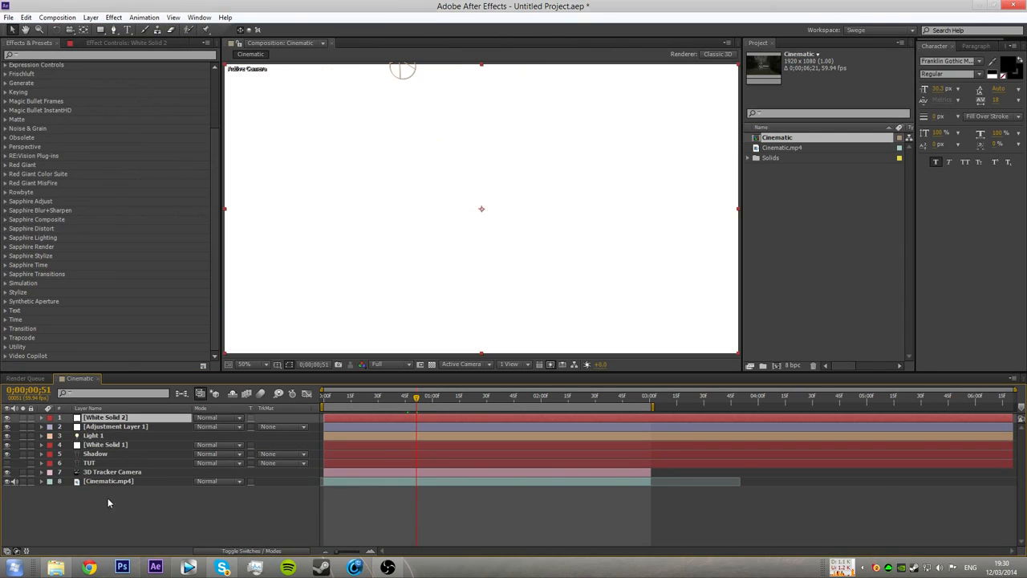
- Apply the Trapcode Form effect to the new white solid and view its particle grid at 0;00;01;02
left_click(6, 338)
left_click(42, 274)
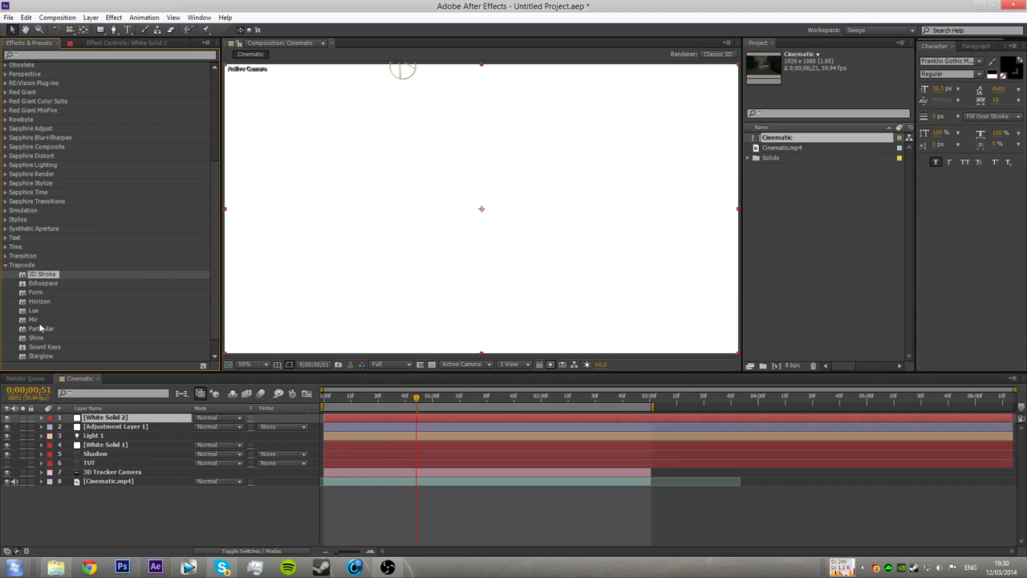
left_click_drag(37, 293, 521, 234)
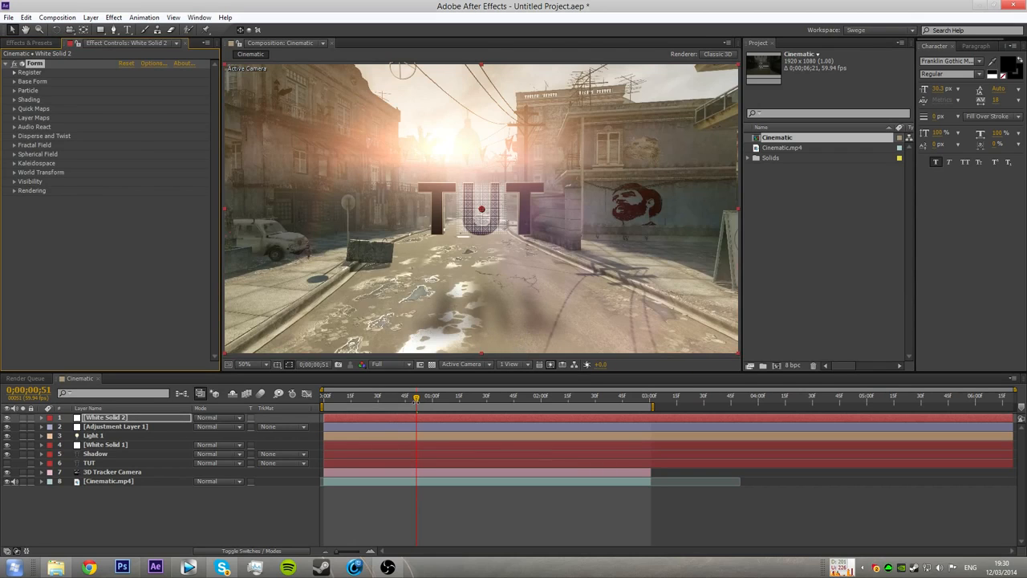
mouse_move(416, 396)
left_mouse_down()
mouse_move(569, 396)
mouse_move(404, 398)
mouse_move(436, 399)
left_mouse_up()
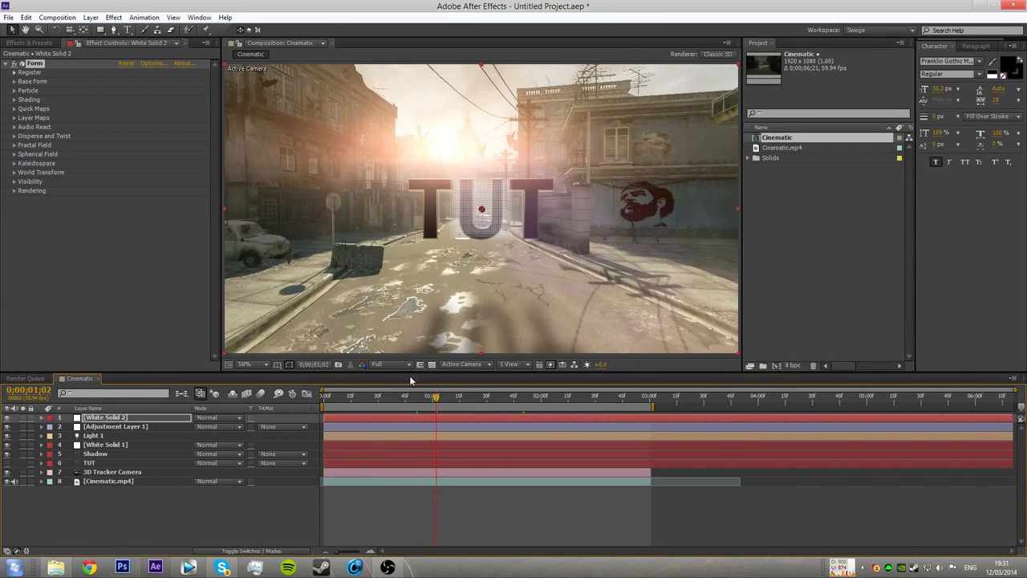
- Enlarge Form's base to Size X 3000, Size Y 1140 and Size Z 4240, and lower its Center XY to 960, 994 at 0;00;00;00
left_click(14, 81)
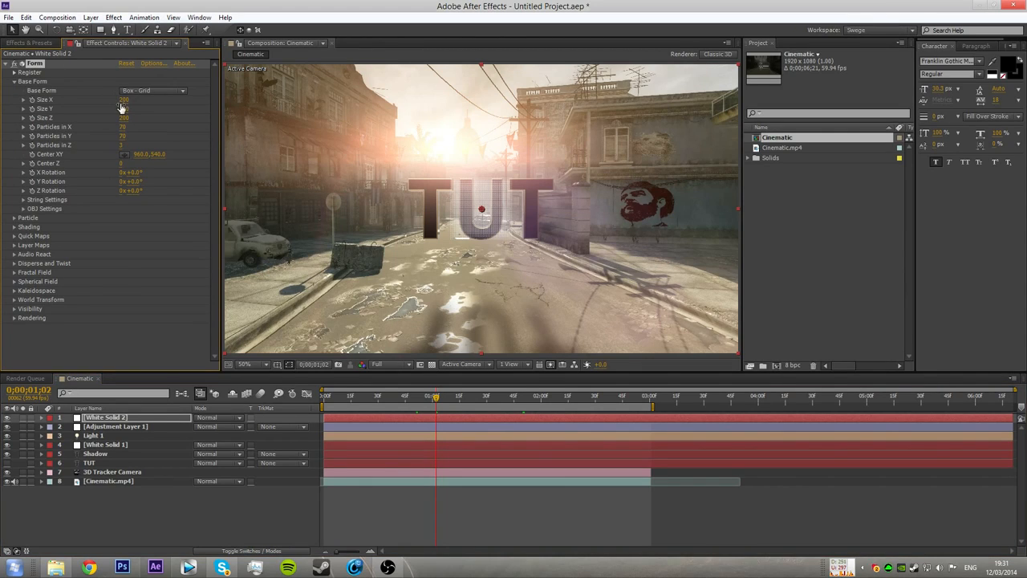
left_click_drag(125, 101, 237, 101)
left_click_drag(435, 397, 322, 396)
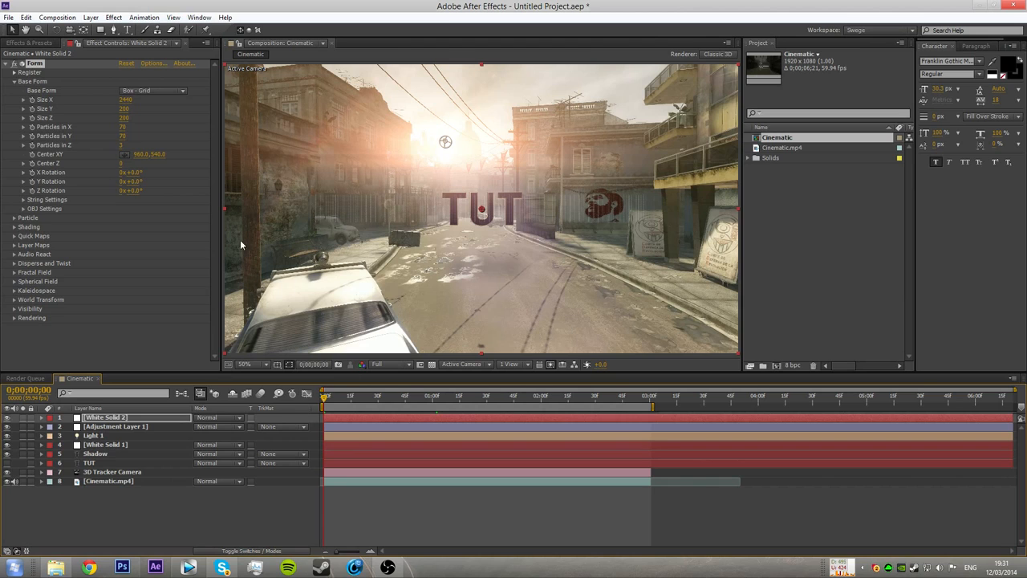
left_click_drag(125, 99, 233, 99)
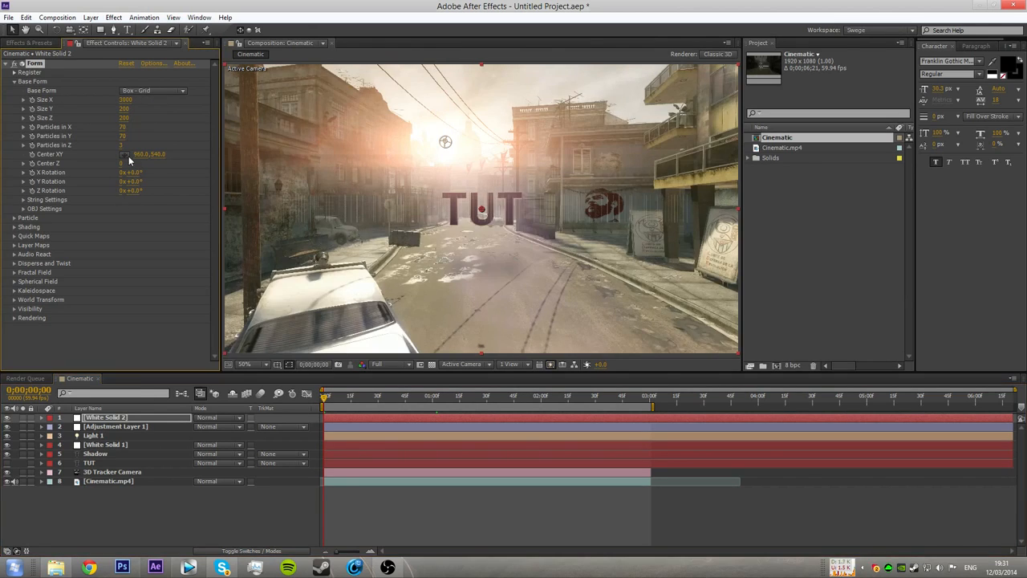
left_click_drag(127, 120, 330, 106)
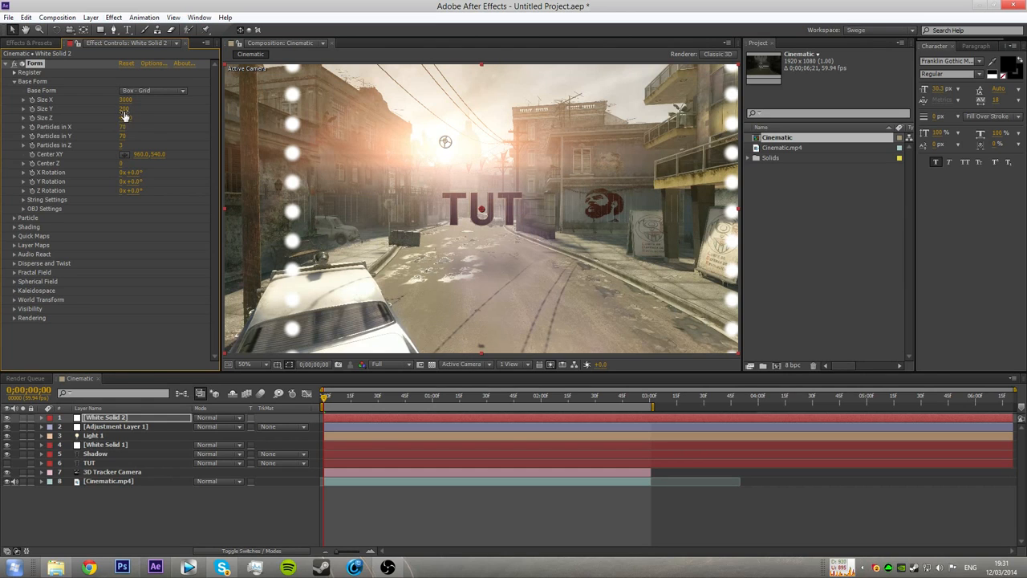
left_click_drag(125, 109, 176, 115)
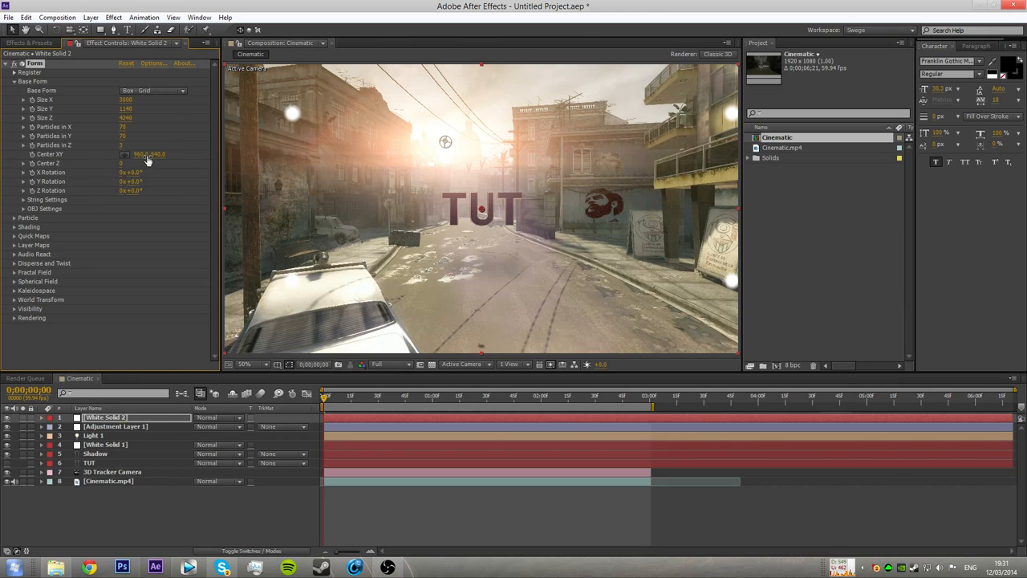
left_click_drag(161, 158, 409, 150)
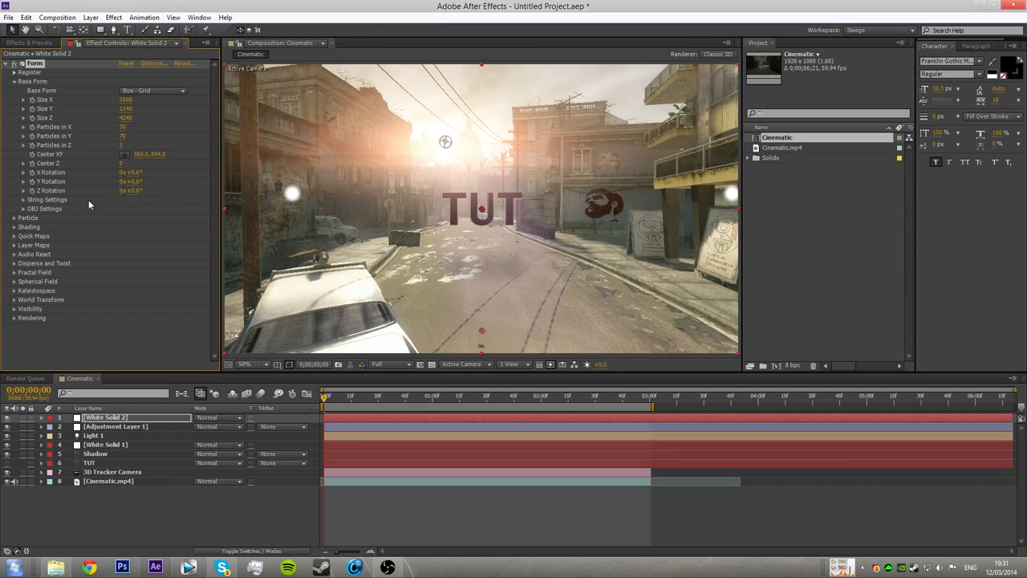
- Set Form's particle counts to 94 in X, 76 in Y and 20 in Z
left_click(121, 146)
key("Return")
type("20")
key("Return")
left_click_drag(123, 137, 138, 129)
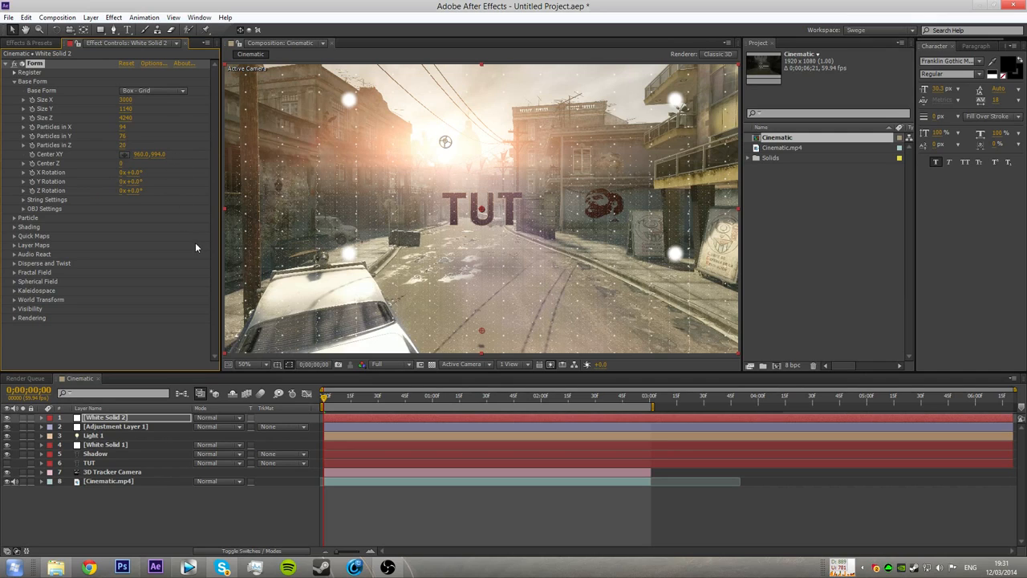
- Try the Cloudlet particle type, return to Sphere, and set Sphere Feather, Size Random and Opacity Random to 100
left_click(14, 218)
left_click(14, 81)
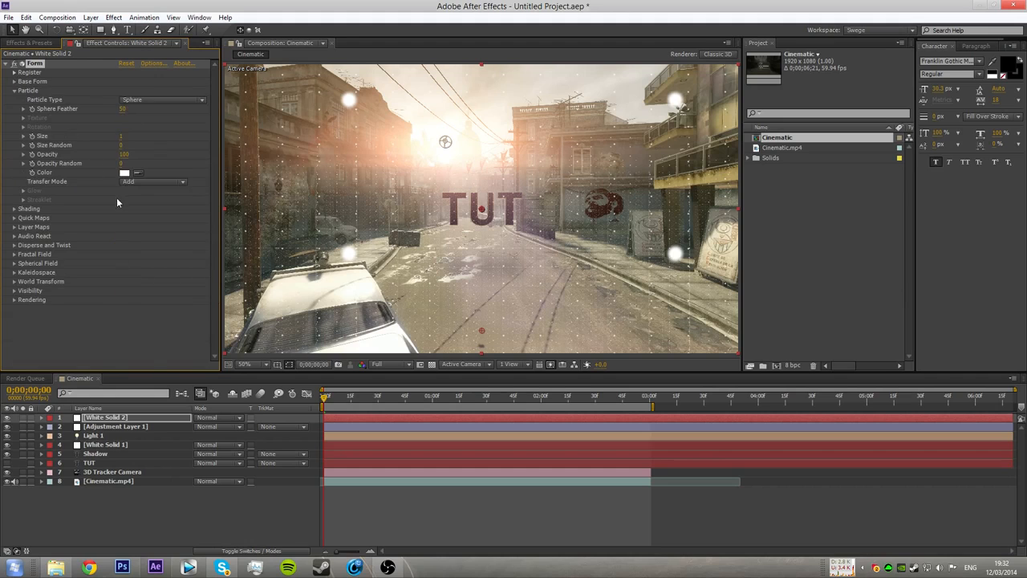
left_click(129, 101)
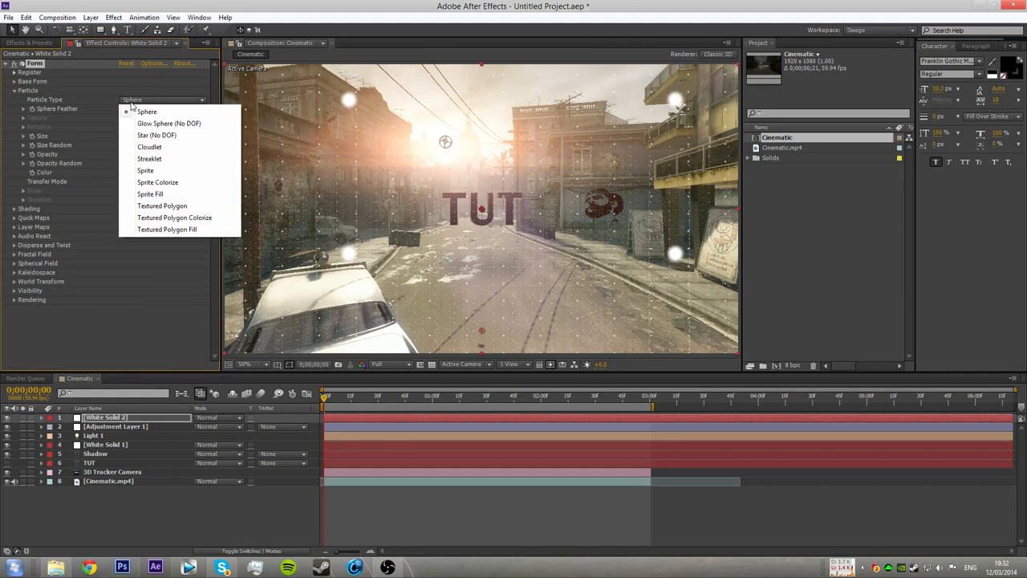
left_click(149, 147)
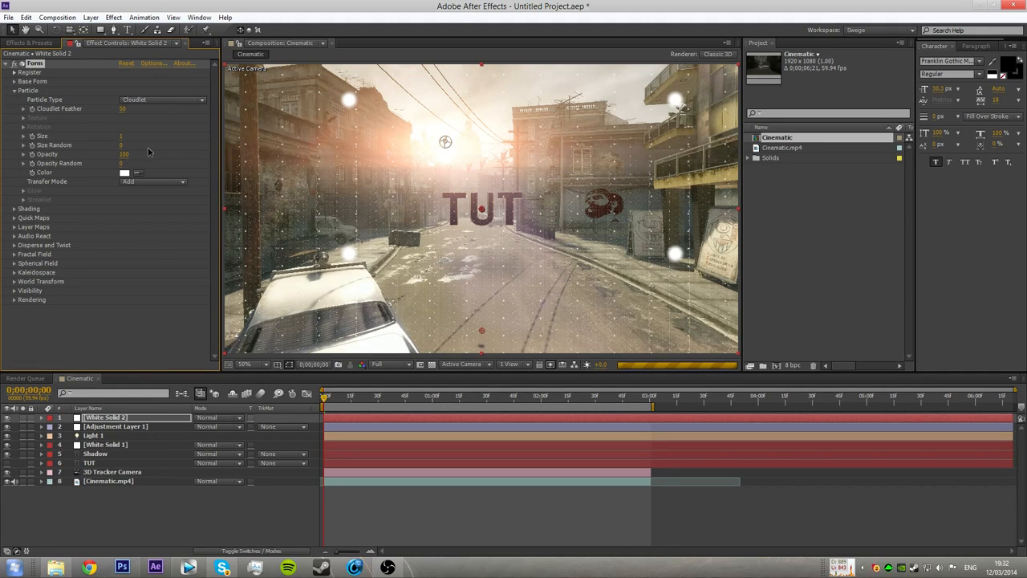
left_click(134, 101)
left_click(154, 114)
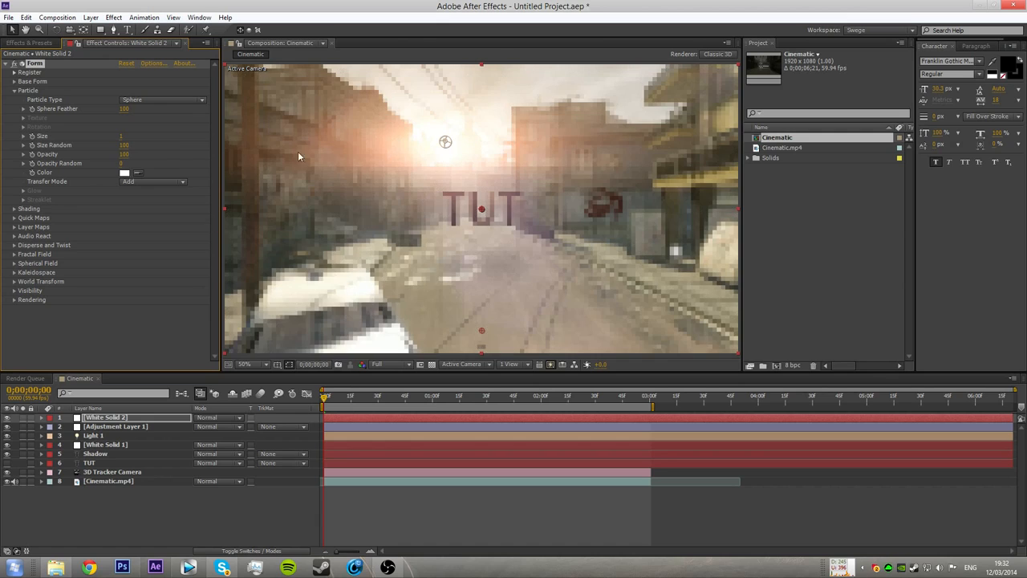
left_click_drag(166, 168, 534, 162)
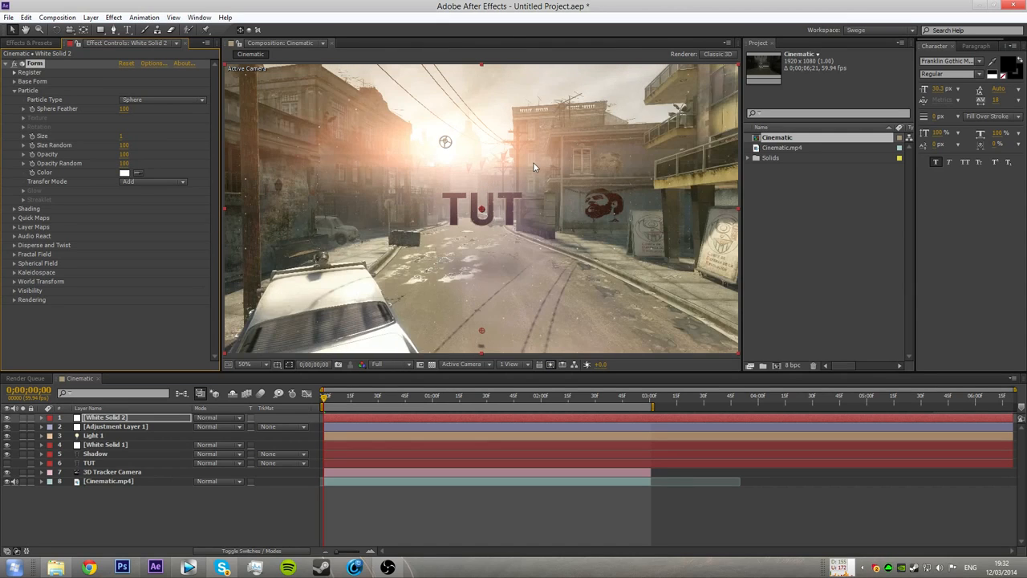
- Increase Form's particle Size to 2, then reduce it to 1.5
left_click(123, 138)
type("2")
key("Return")
left_click(120, 137)
type("1.5")
key("Return")
- Keyframe Form's Disperse at 54 at 0;00;00;00 and 593 at 0;00;03;00
left_click(13, 208)
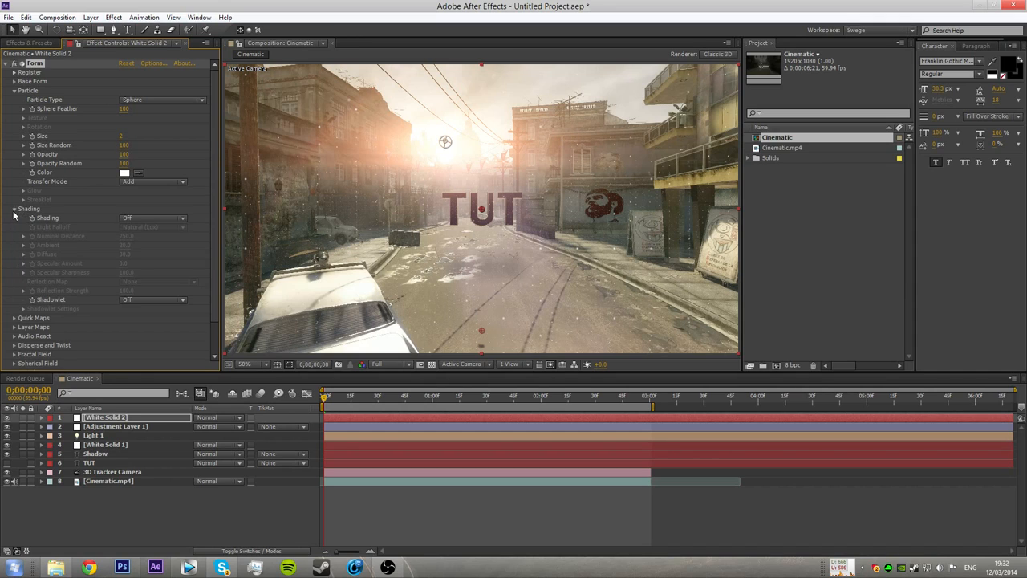
left_click(14, 210)
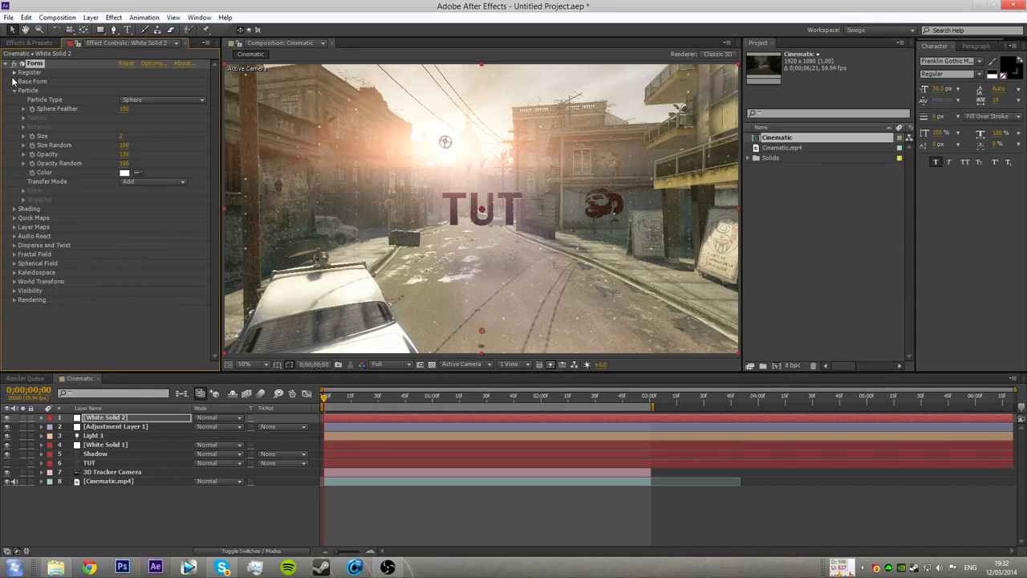
left_click(13, 91)
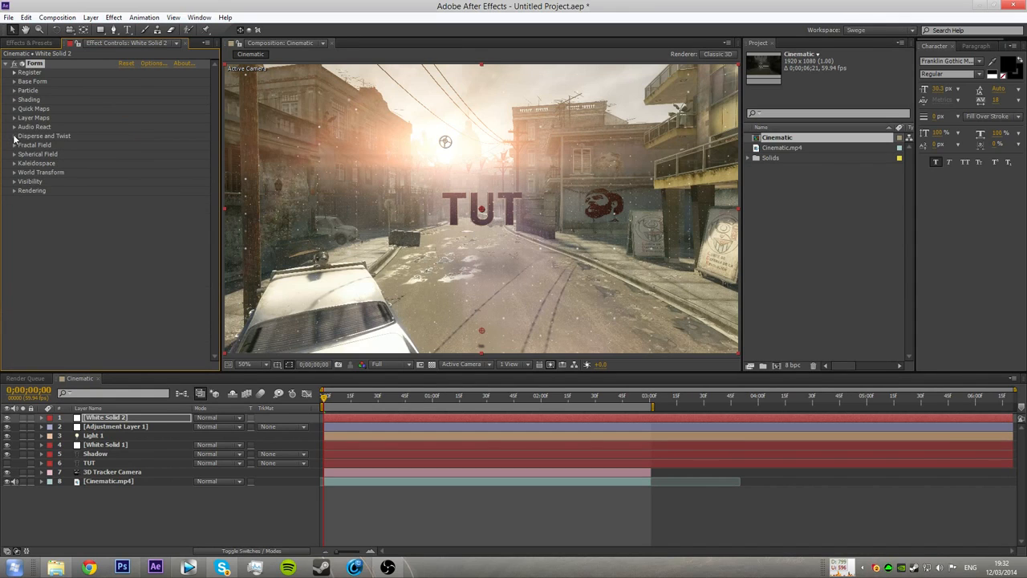
left_click(13, 136)
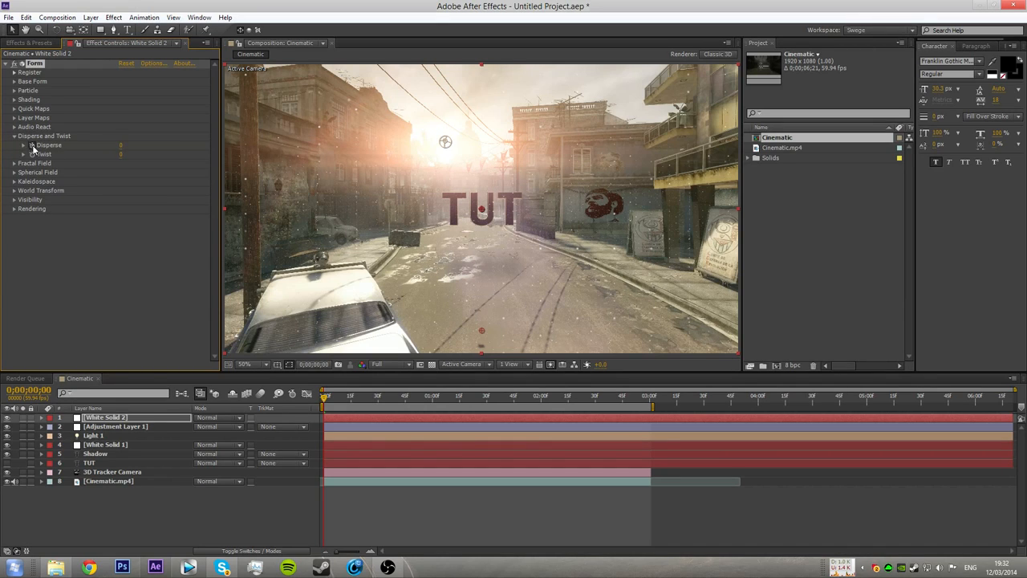
left_click_drag(122, 146, 151, 146)
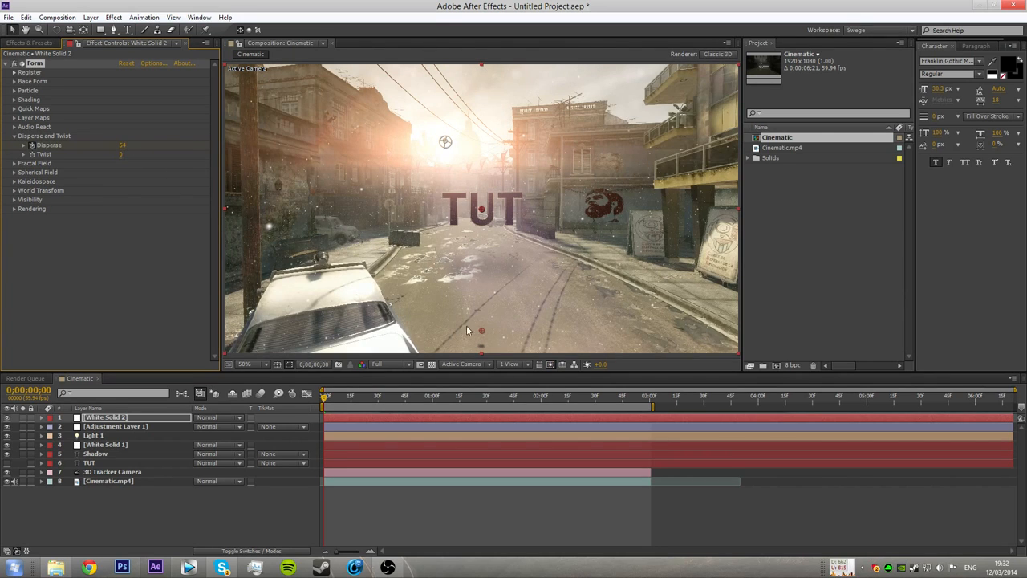
left_click_drag(324, 398, 650, 399)
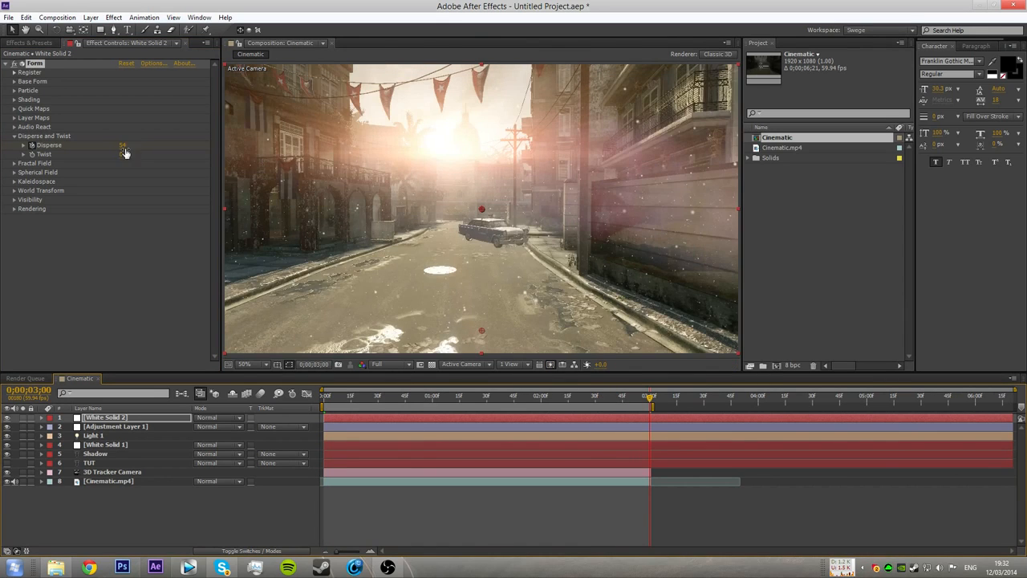
left_click_drag(123, 145, 310, 145)
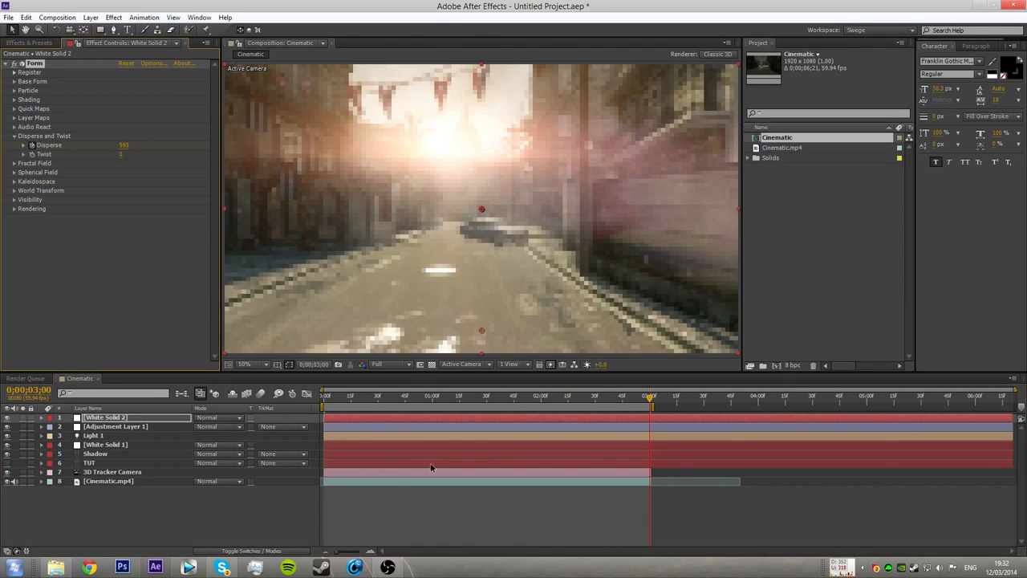
- Preview the dispersing particles near the start of the composition, stopping at 0;00;00;20
left_click(326, 399)
left_click_drag(336, 402, 336, 402)
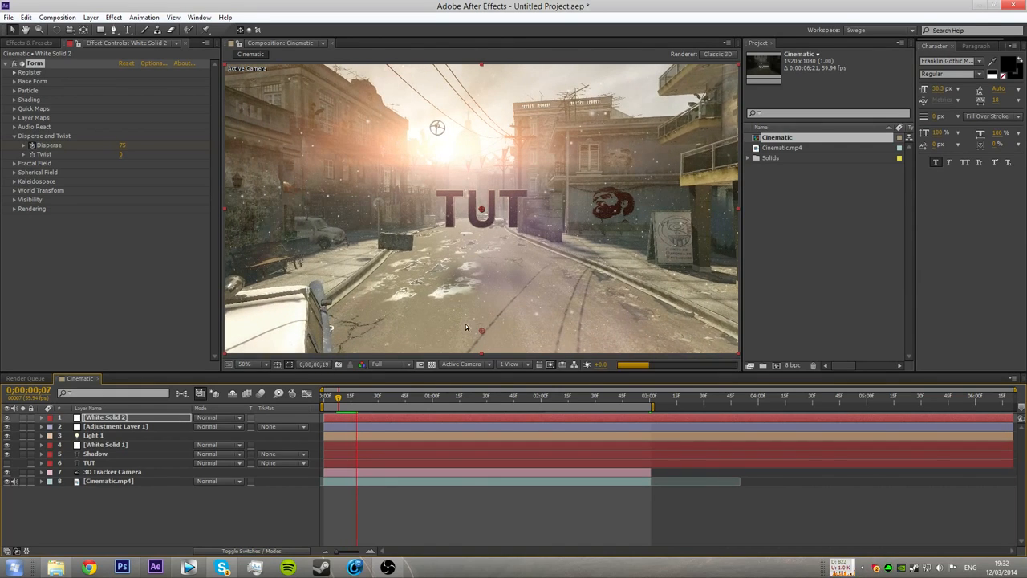
key("space")
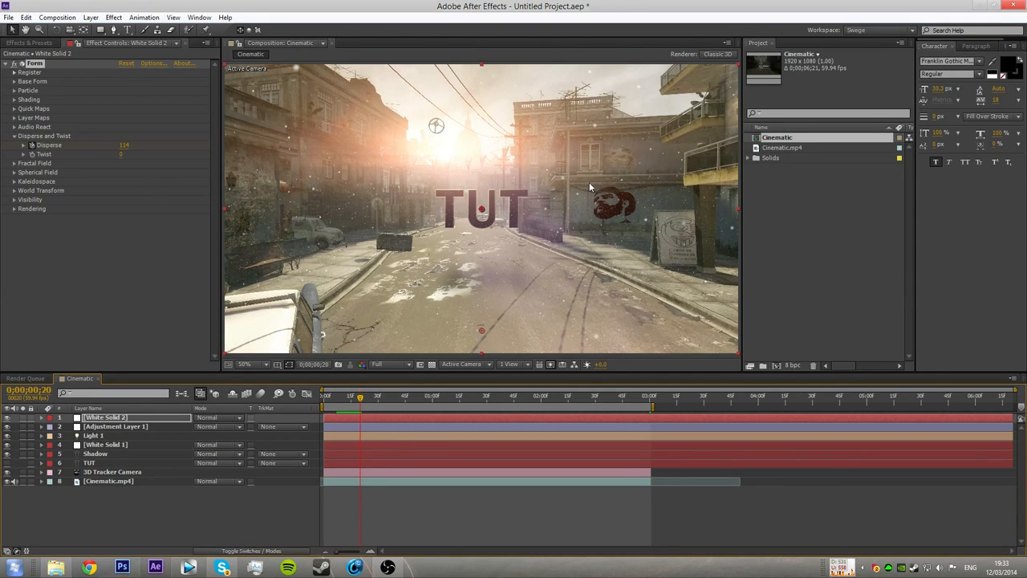
- In Form's Visibility settings, reduce Far Start Fade to about 2700 and set Far Vanish to 4050
left_click(13, 200)
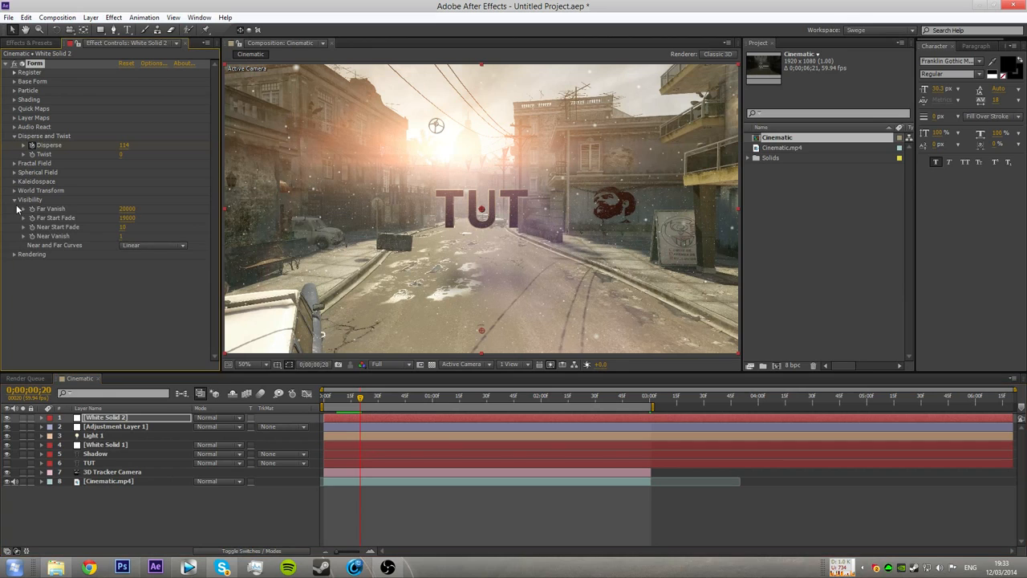
left_click(13, 81)
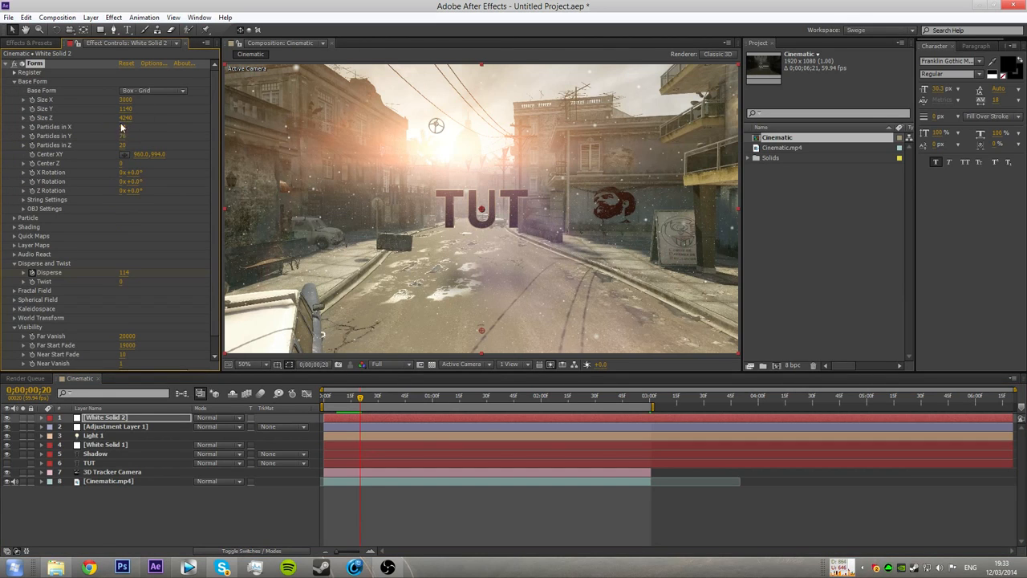
left_click(13, 81)
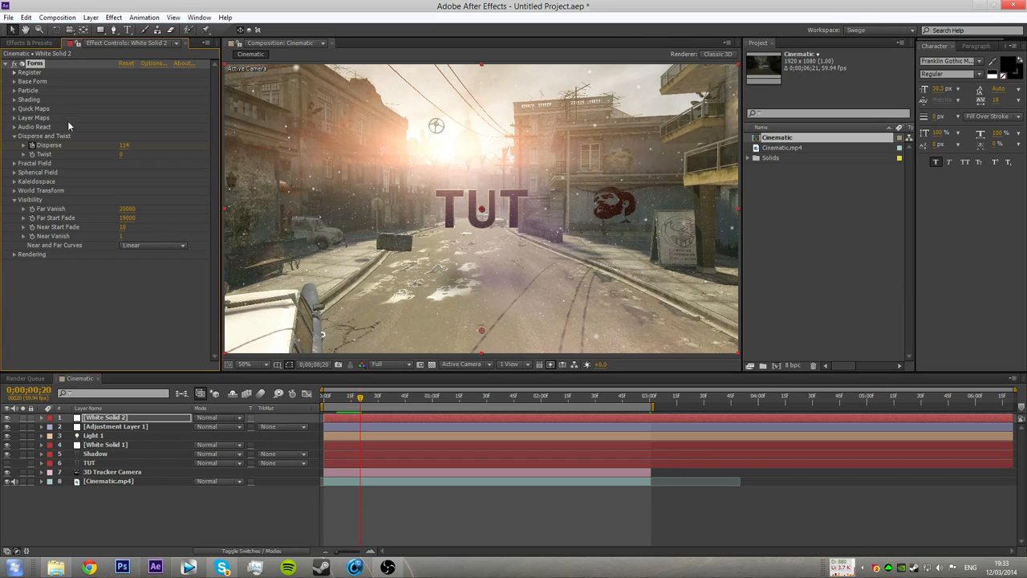
left_click_drag(126, 218, 32, 218)
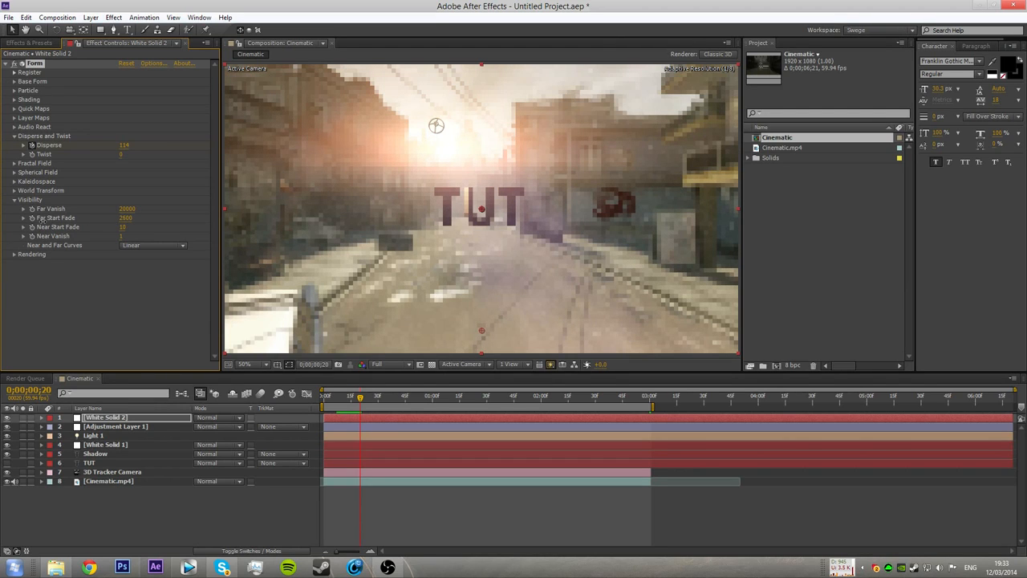
left_click(127, 209)
type("4050")
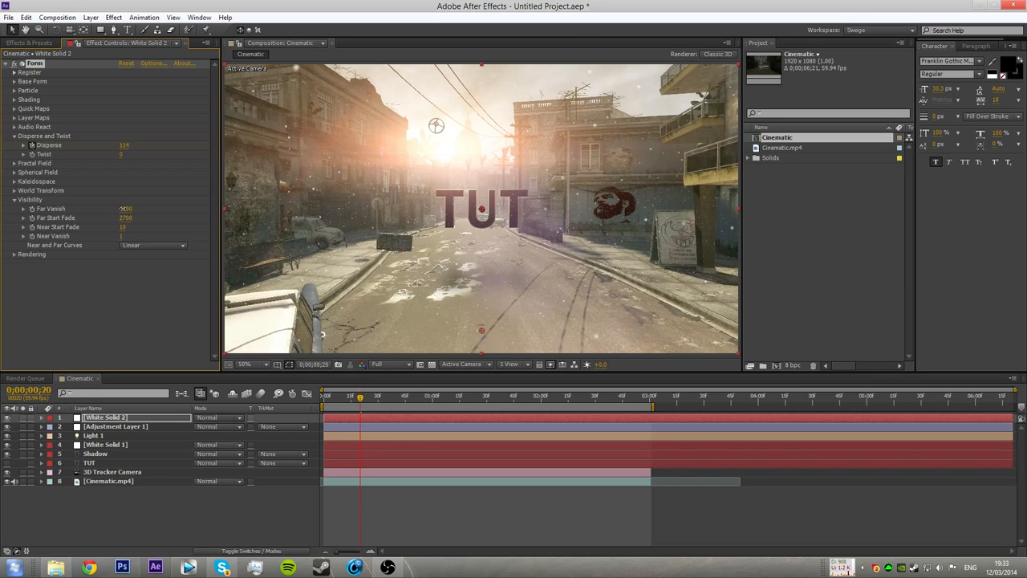
- Reduce Form's Far Vanish to 3000, set Far Start Fade to 2200, and lower Far Vanish further to 2400
left_click_drag(120, 209, 115, 208)
left_click(120, 219)
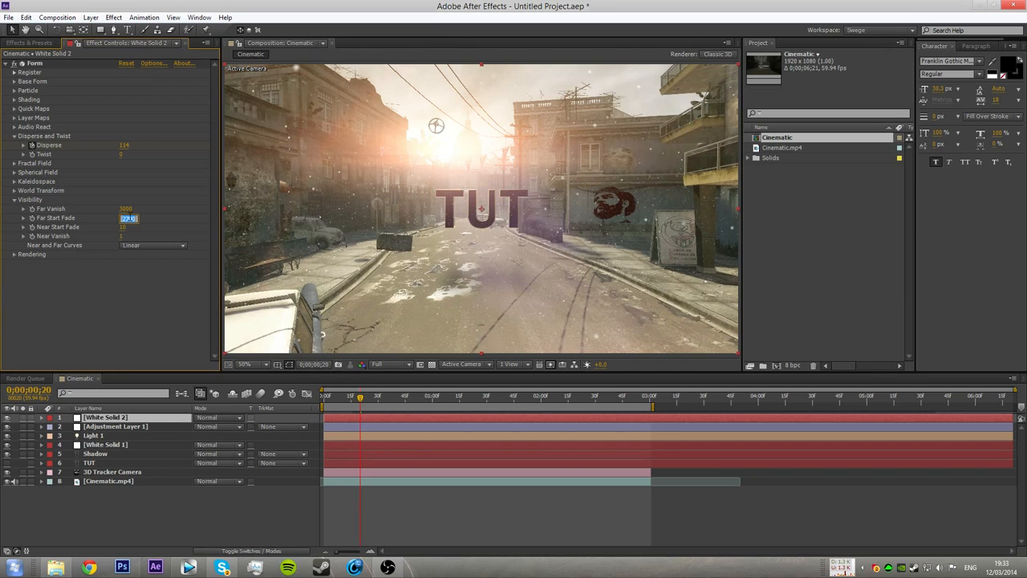
type("22")
key("Return")
left_click(121, 219)
type("2200")
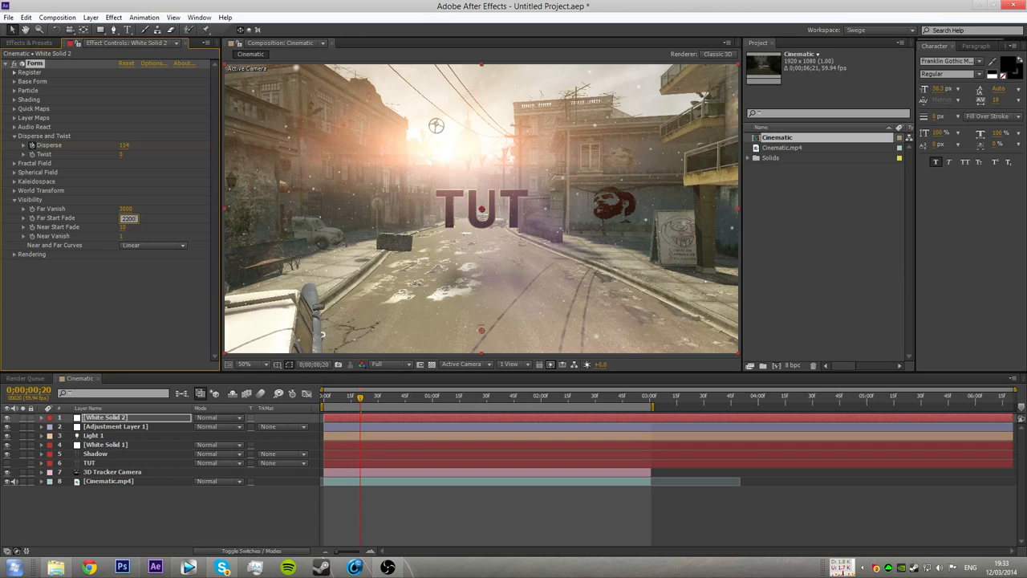
left_click(127, 208)
type("2400")
key("Return")
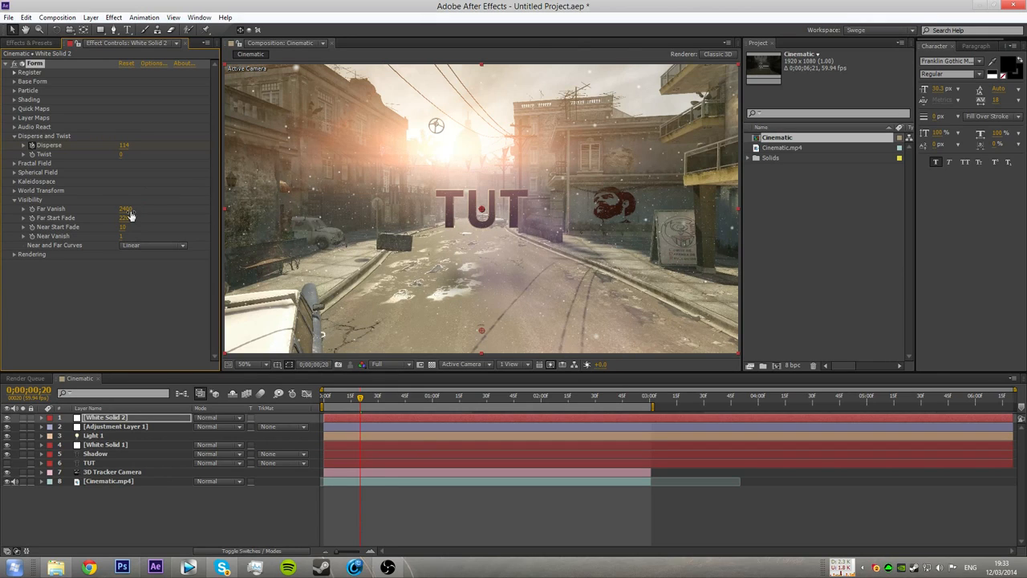
- Lower Form's Far Vanish to 1700 and on to 1200, and reduce Far Start Fade to 100
left_click_drag(125, 209, 119, 209)
right_click(119, 208)
left_click(82, 276)
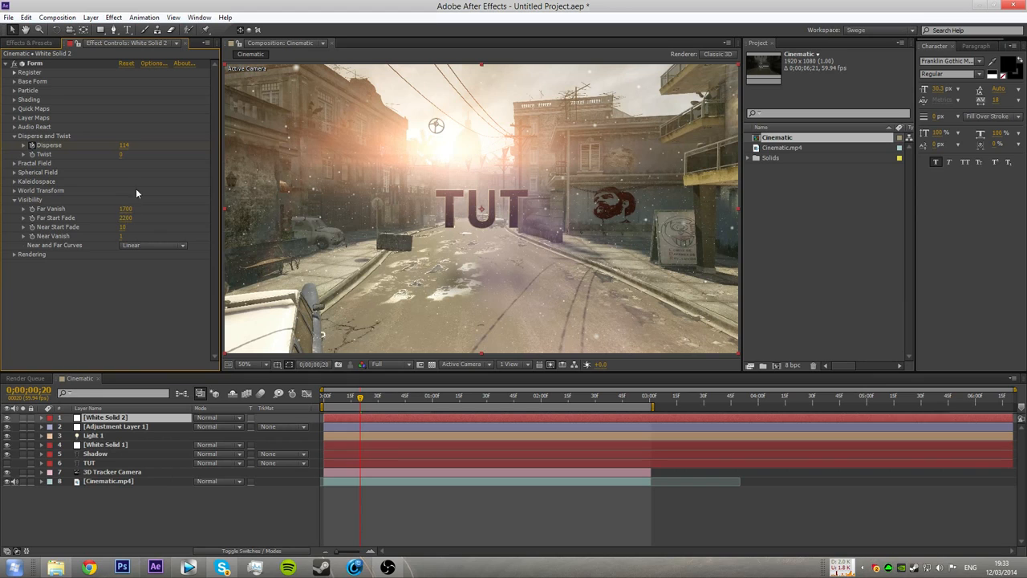
key("ctrl+z")
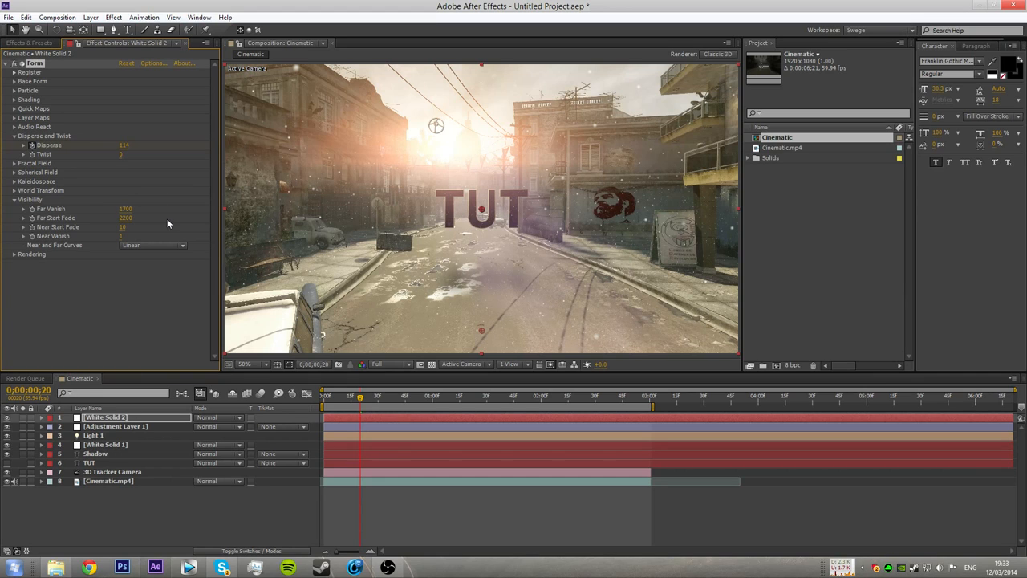
left_click_drag(128, 209, 358, 233)
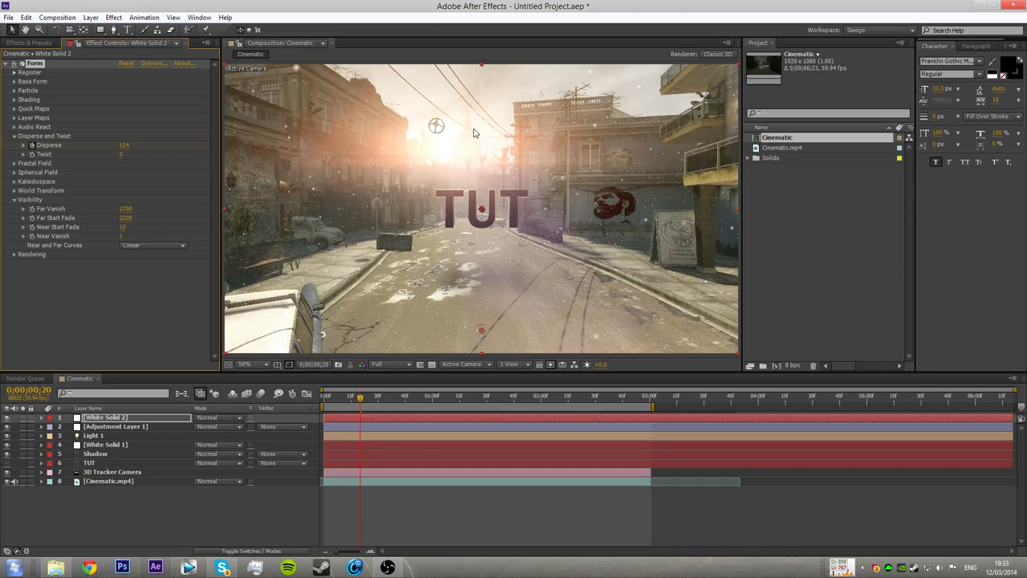
left_click_drag(128, 208, 126, 228)
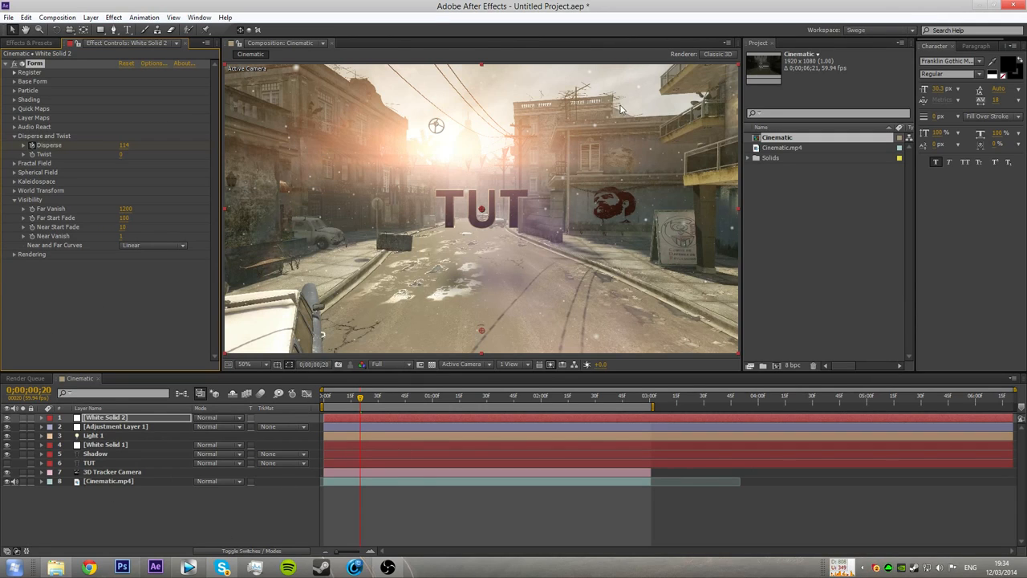
- Set the blending mode of the White Solid 2 particle layer to Overlay and deselect the layer
left_click(195, 425)
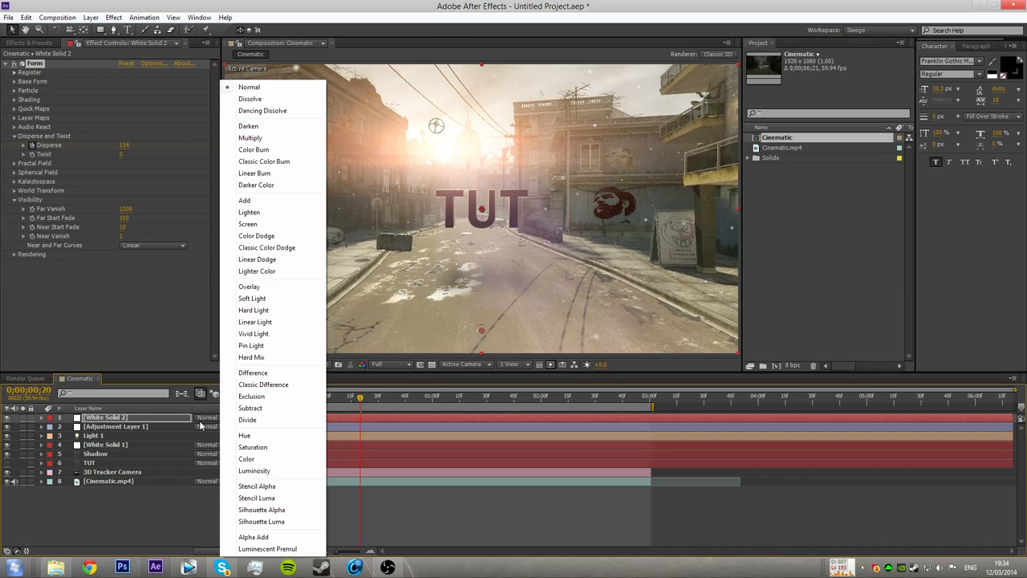
left_click(199, 425)
left_click(190, 503)
left_click(236, 552)
left_click(235, 553)
left_click(224, 419)
left_click(240, 287)
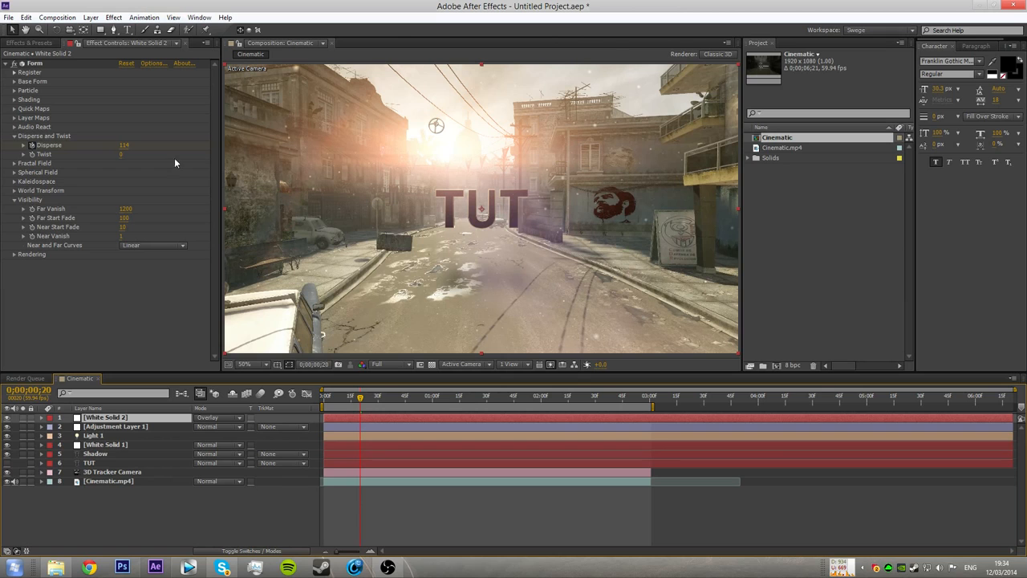
left_click(262, 498)
- Preview the particles from 0;00;01;00, return to the composition's first frame, and scrub forward to 0;00;01;04
left_click_drag(362, 400, 434, 402)
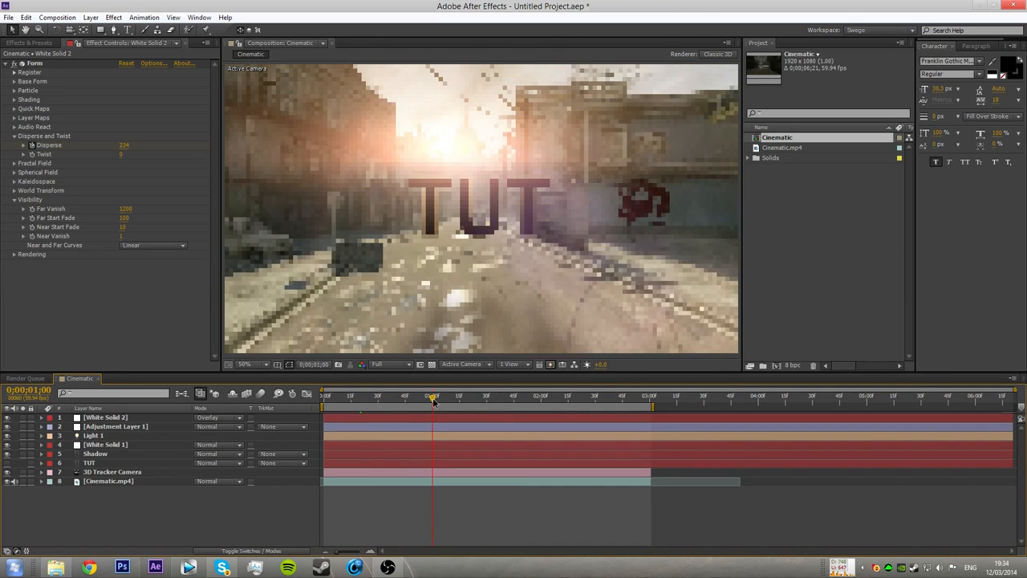
key("Page_Down")
key("Page_Down")
key("Page_Down")
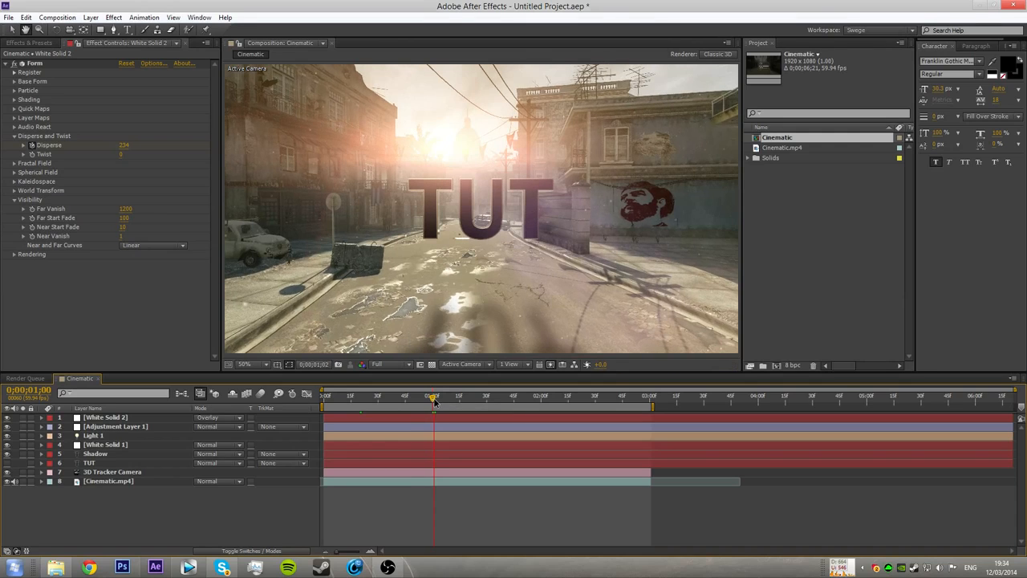
key("Page_Down")
key("Page_Down")
key("Page_Down")
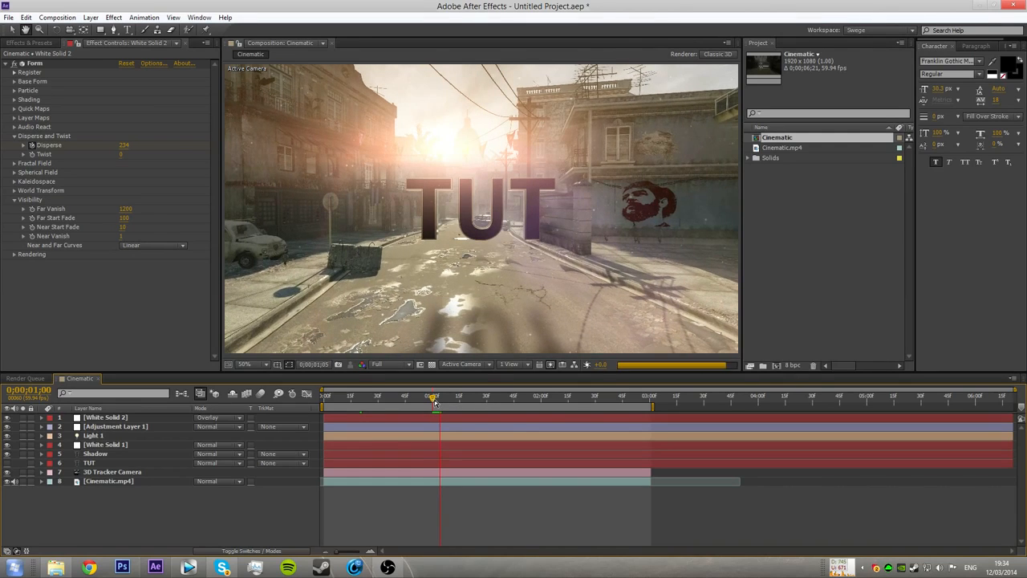
key("Page_Down")
key("Page_Down")
key("Page_Down")
key("Page_Down")
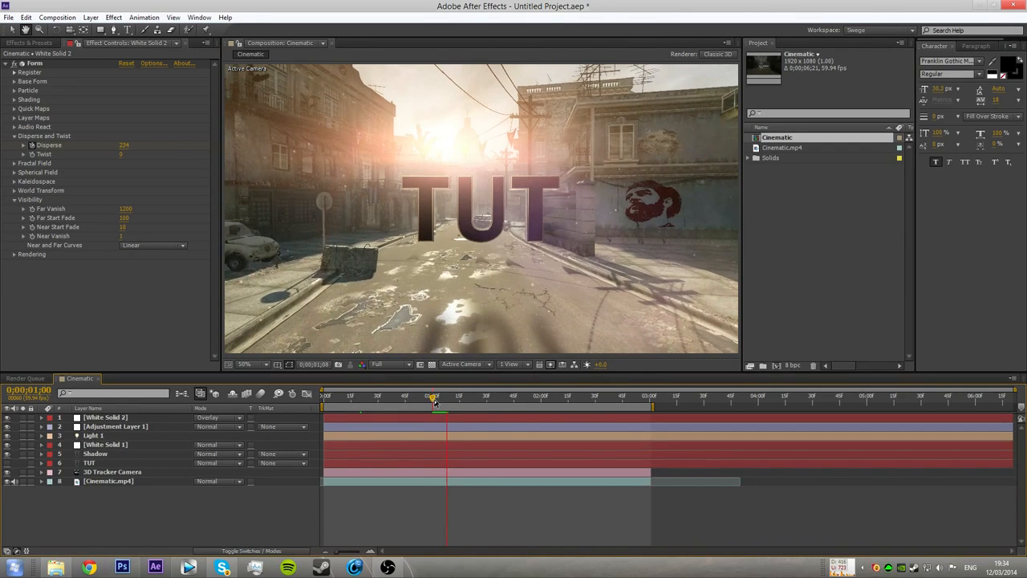
key("space")
left_click_drag(446, 402, 276, 404)
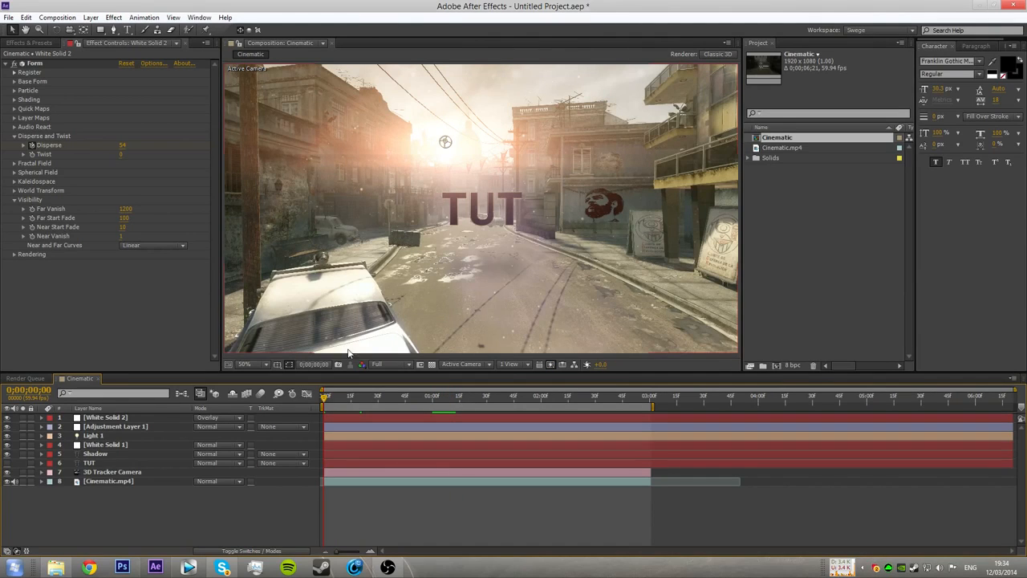
left_click_drag(327, 397, 439, 398)
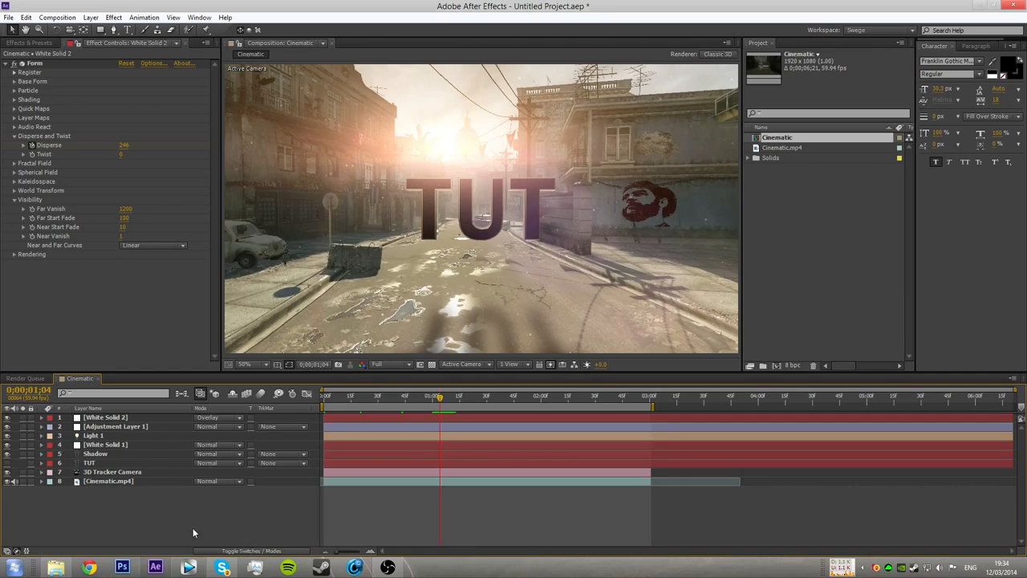